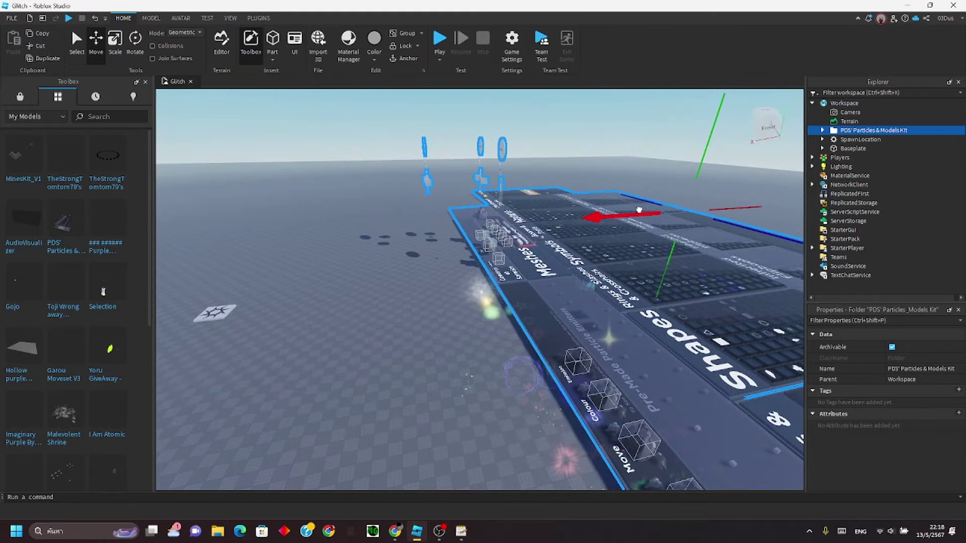
Step: Insert a character rig into the workspace beside the particles and models kit
scroll(616, 278, "up", 4)
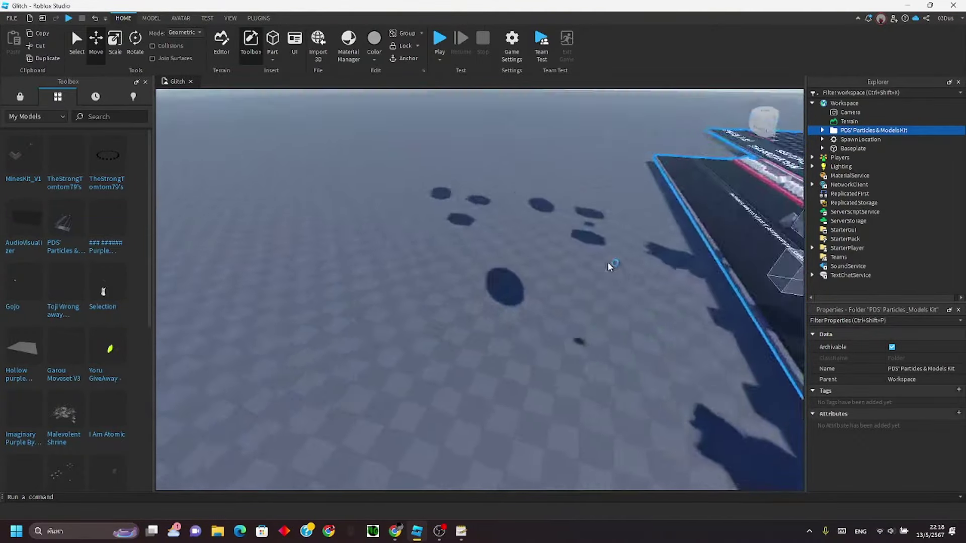
left_click(187, 19)
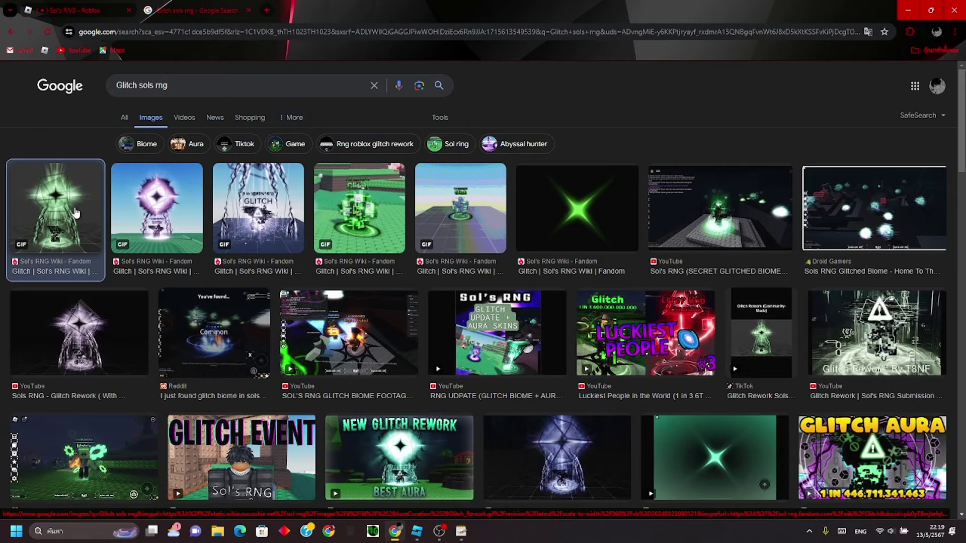
Step: Examine the Glitch aura reference images from Sol's RNG in the browser's image results, comparing the green, purple and reworked versions
left_click(76, 214)
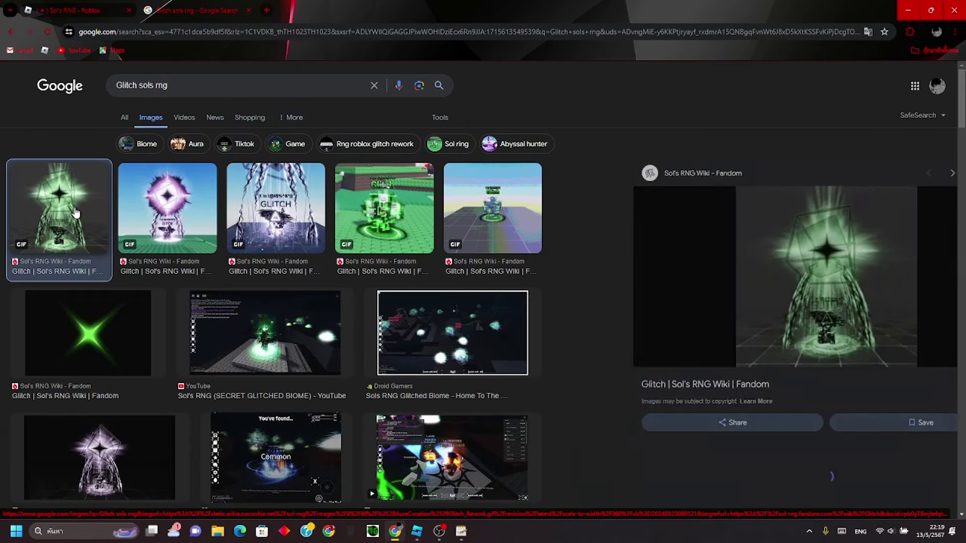
scroll(688, 302, "down", 2)
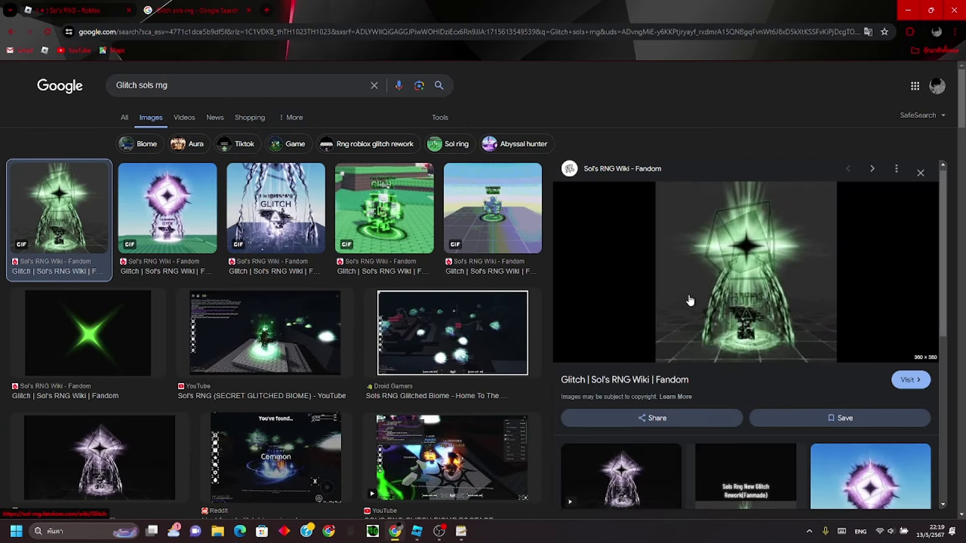
scroll(756, 269, "up", 2)
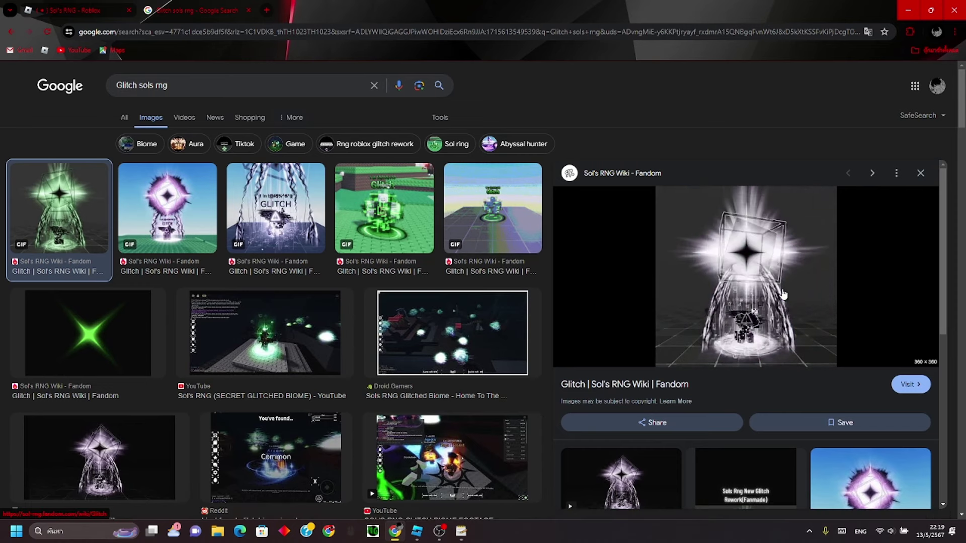
scroll(852, 360, "down", 1)
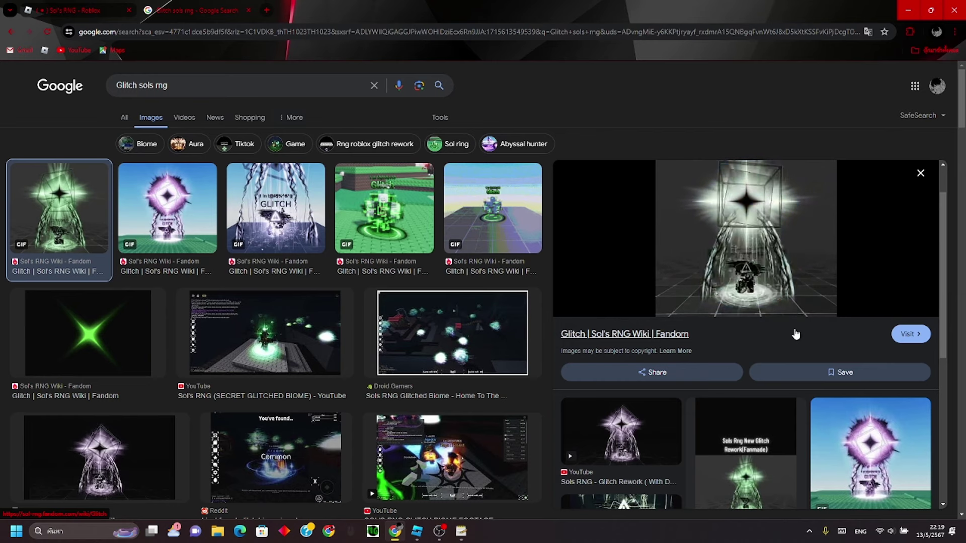
scroll(790, 384, "down", 4)
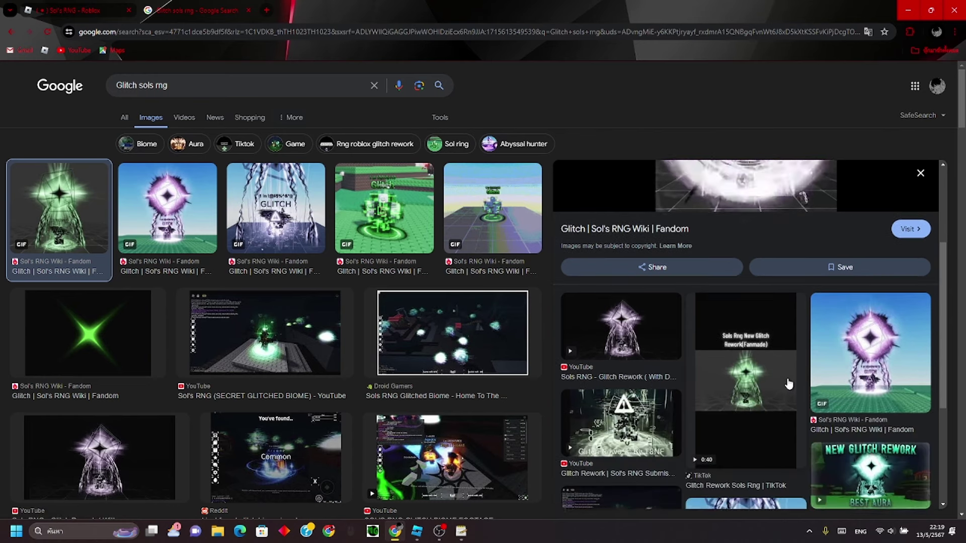
left_click(666, 343)
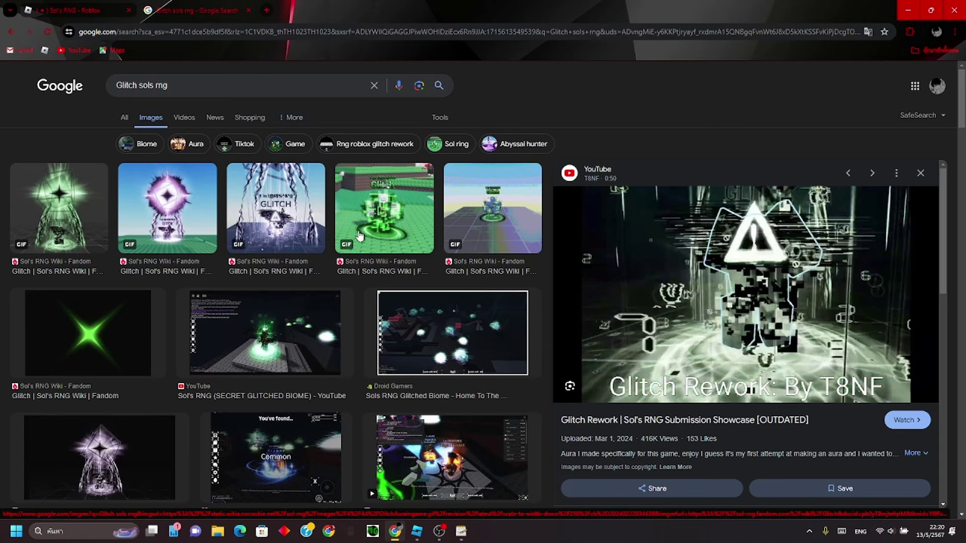
left_click(312, 233)
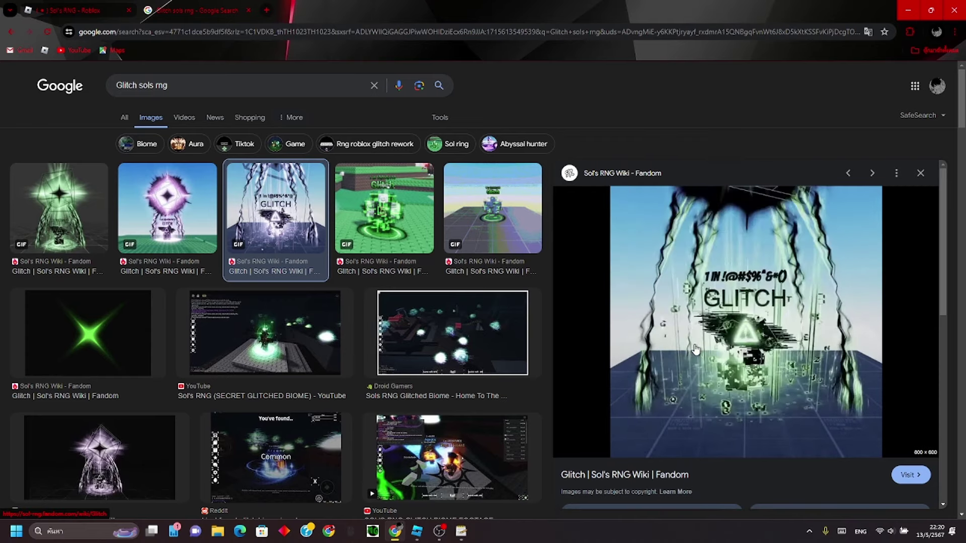
key("Left")
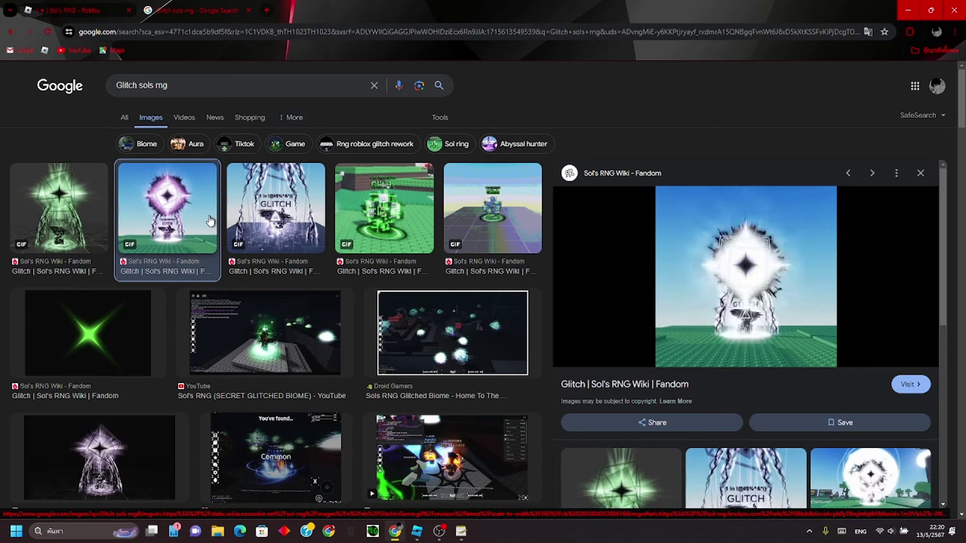
key("Left")
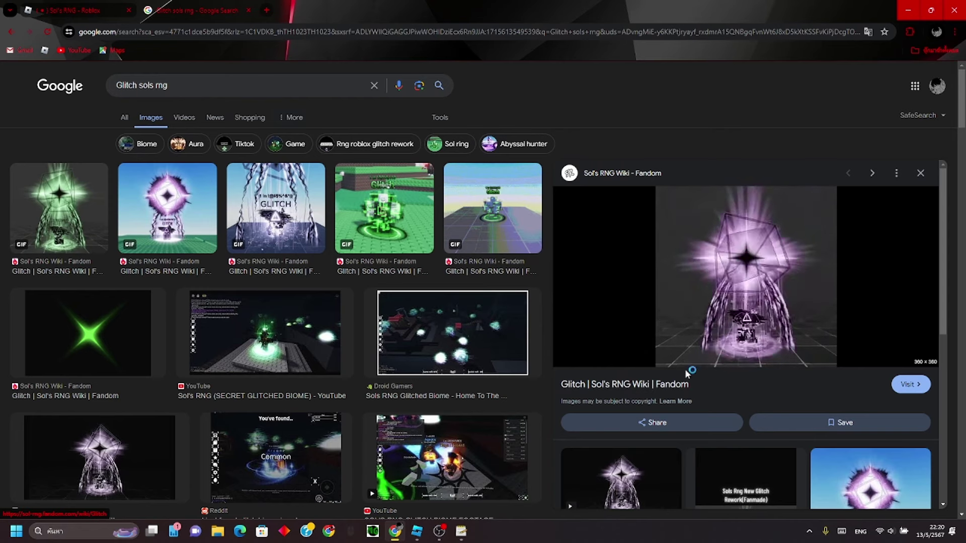
scroll(684, 369, "down", 1)
left_click(417, 535)
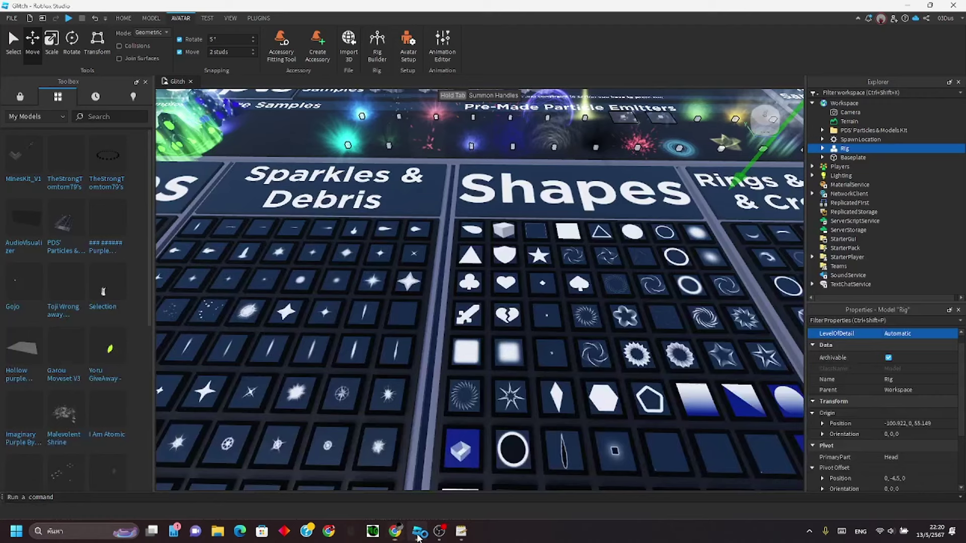
key("alt+Tab")
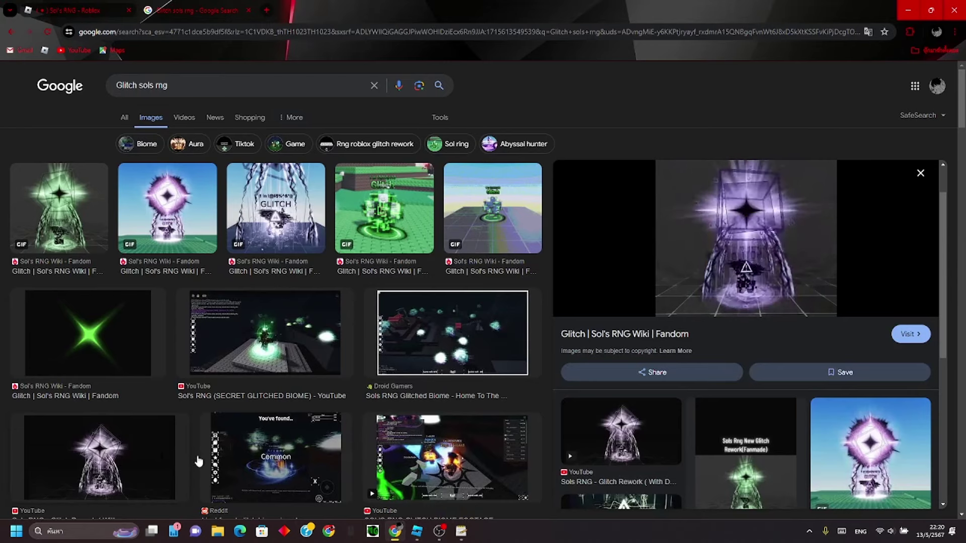
Step: Switch to Roblox Studio and move the rig across the baseplate to about X -109, Z 21
left_click(417, 531)
right_click_drag(557, 204, 557, 205)
key("w")
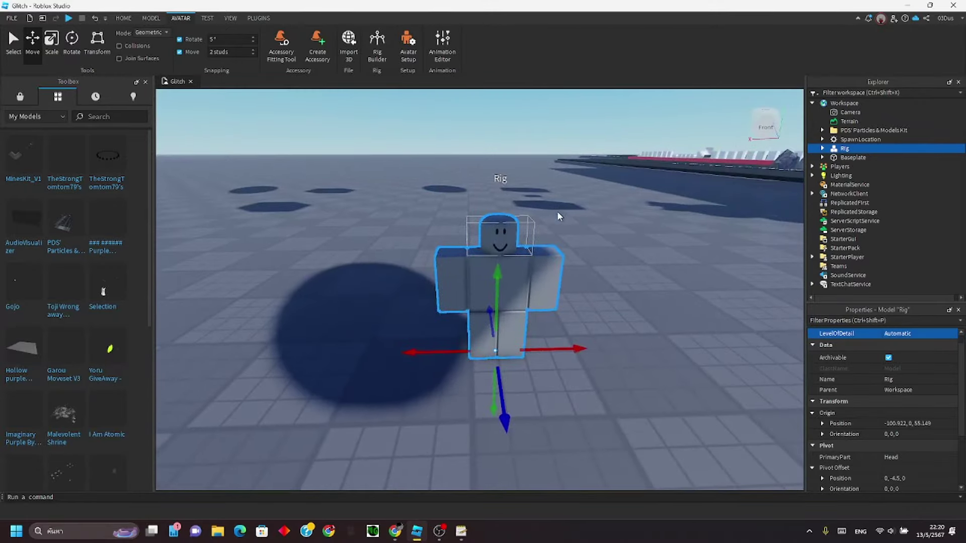
left_click_drag(492, 280, 494, 301)
right_click_drag(493, 301, 493, 301)
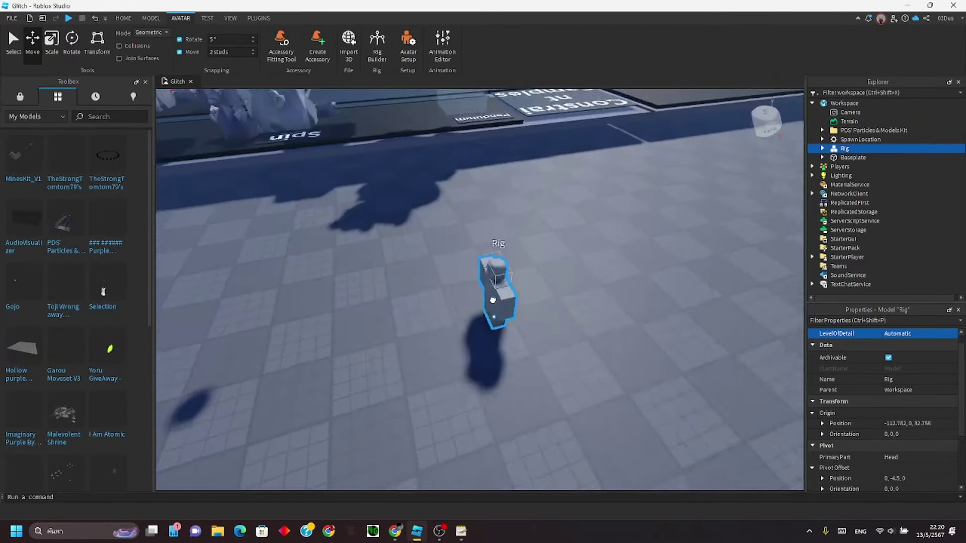
left_click_drag(493, 301, 493, 301)
right_click_drag(494, 301, 493, 301)
key("w")
key("f")
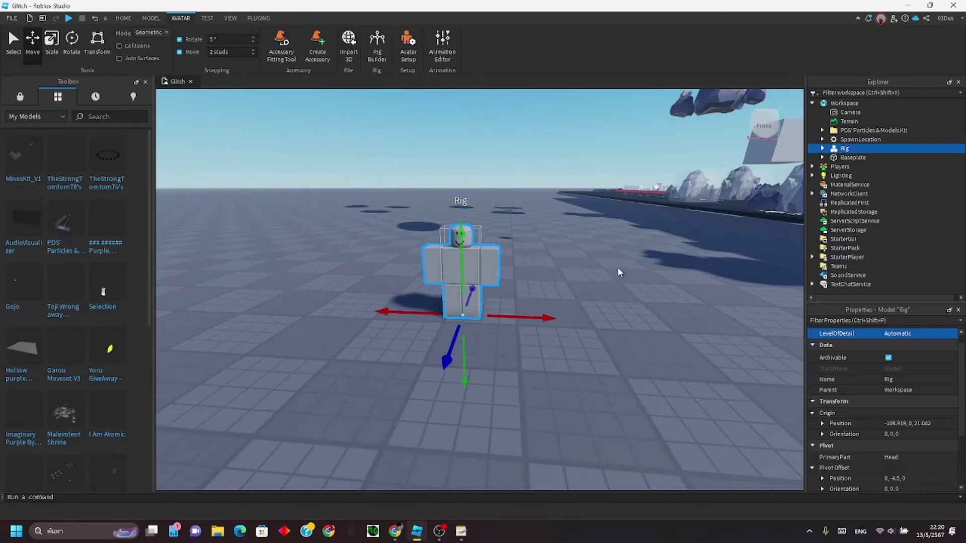
Step: Add an Attachment to the rig's HumanoidRootPart and check the Glitch reference image in the browser
left_click(822, 149)
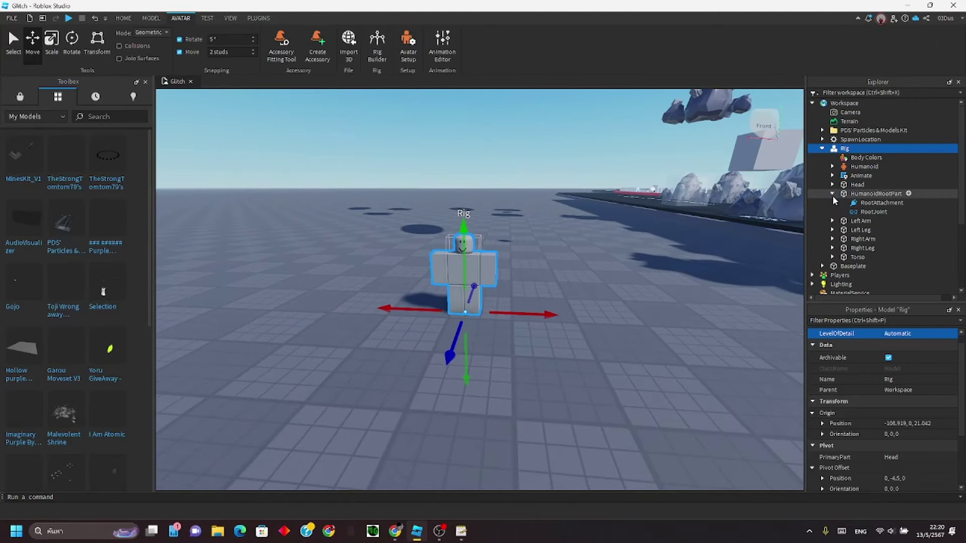
left_click(908, 194)
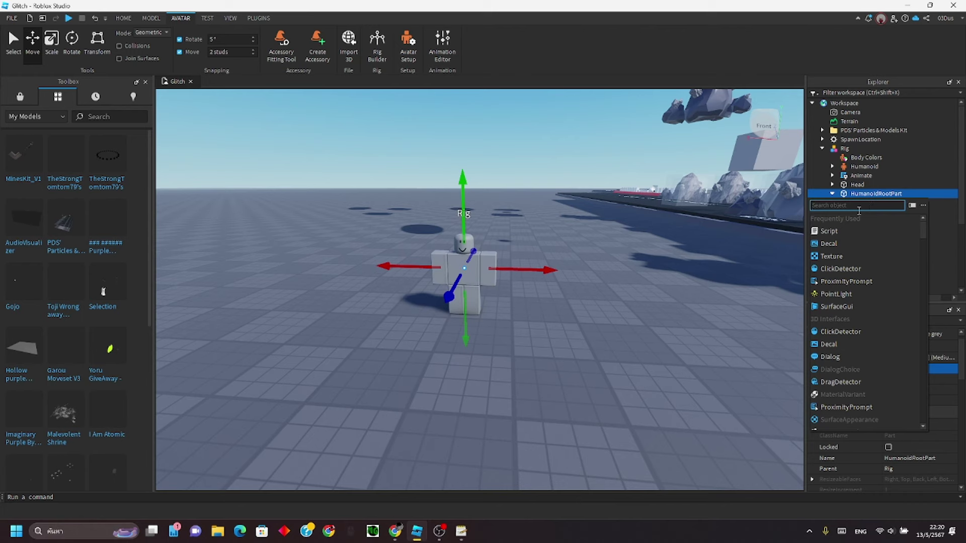
left_click(478, 513)
left_click(394, 535)
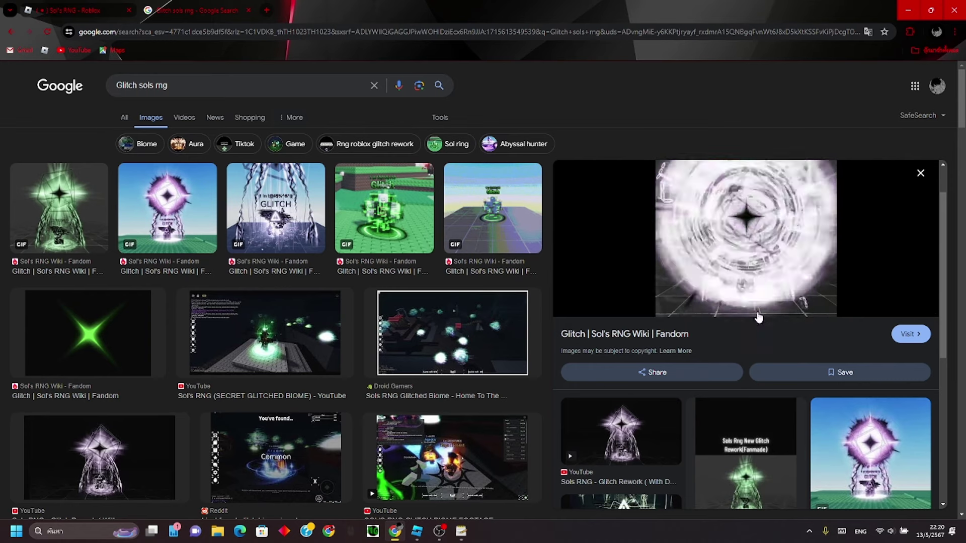
left_click(416, 531)
Step: Move the HumanoidRootPart's new Attachment down to the rig's feet, at position 0, -2.83, 0
key("a")
right_click_drag(646, 207, 669, 197)
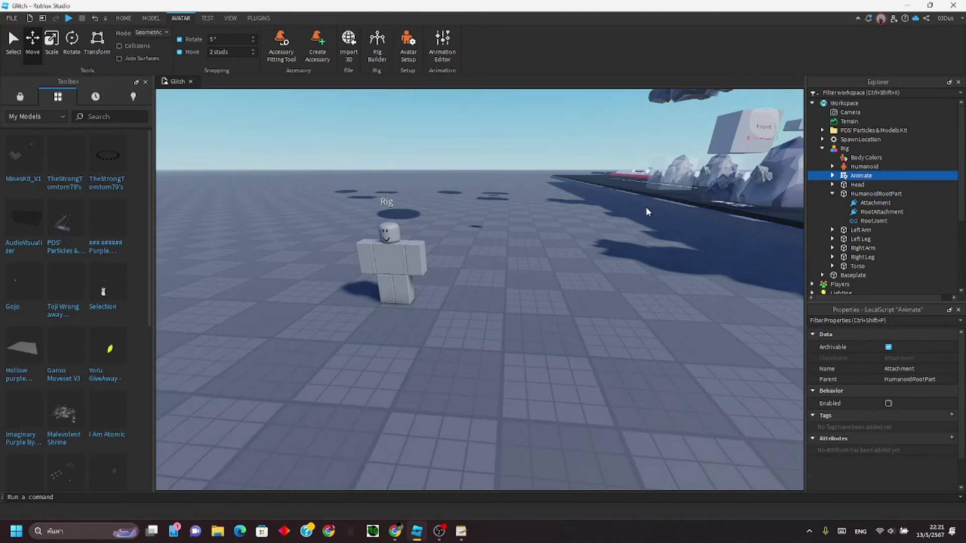
key("w")
left_click(869, 205)
key("a")
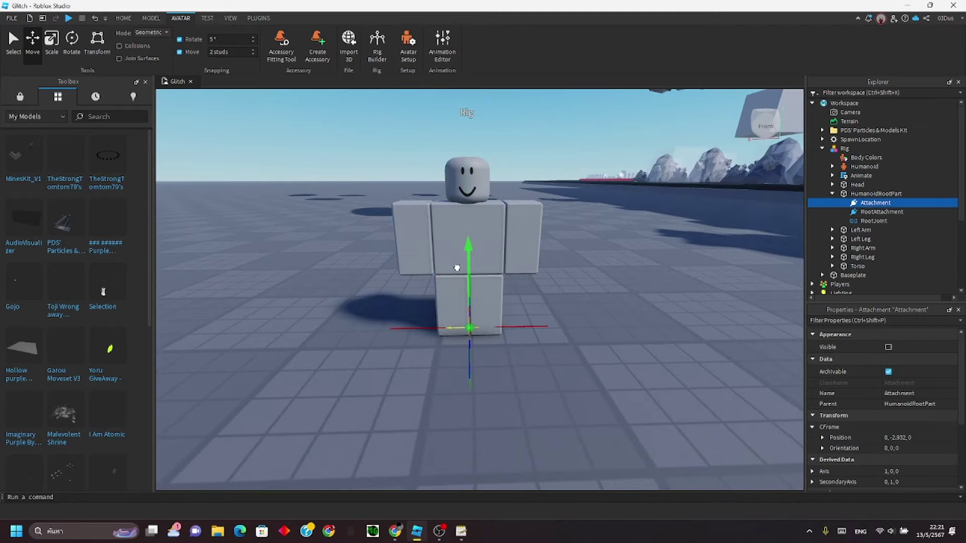
left_click_drag(456, 268, 457, 271)
scroll(457, 276, "up", 4)
mouse_move(457, 272)
right_mouse_down()
mouse_move(468, 279)
mouse_move(464, 267)
right_mouse_up()
scroll(460, 277, "down", 2)
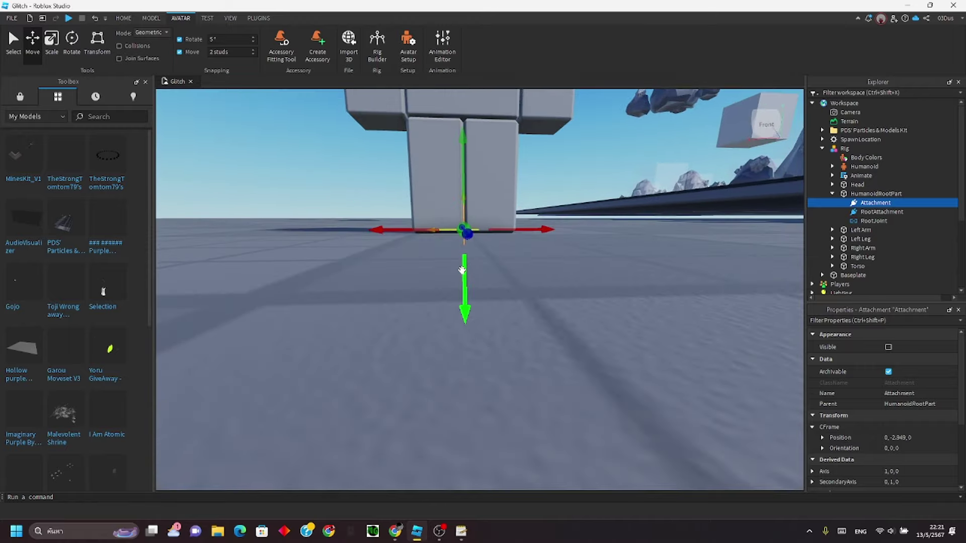
left_click_drag(463, 265, 464, 265)
right_click_drag(464, 265, 466, 266)
scroll(465, 266, "down", 3)
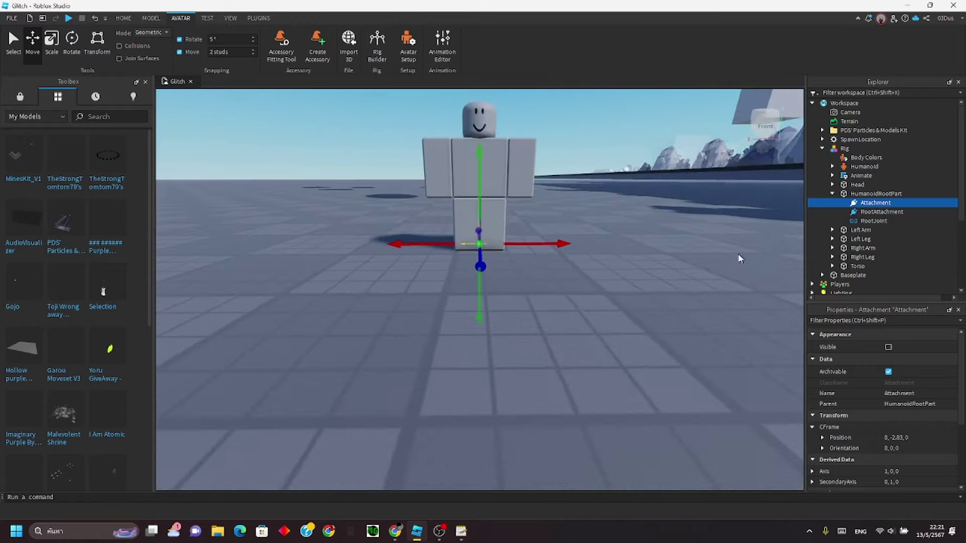
Step: Copy a particle emitter from the PDS' Particles & Models Kit and return to the rig's HumanoidRootPart in the object tree
right_click_drag(738, 257, 575, 339)
key("w")
key("w")
key("w")
key("s")
key("d")
key("s")
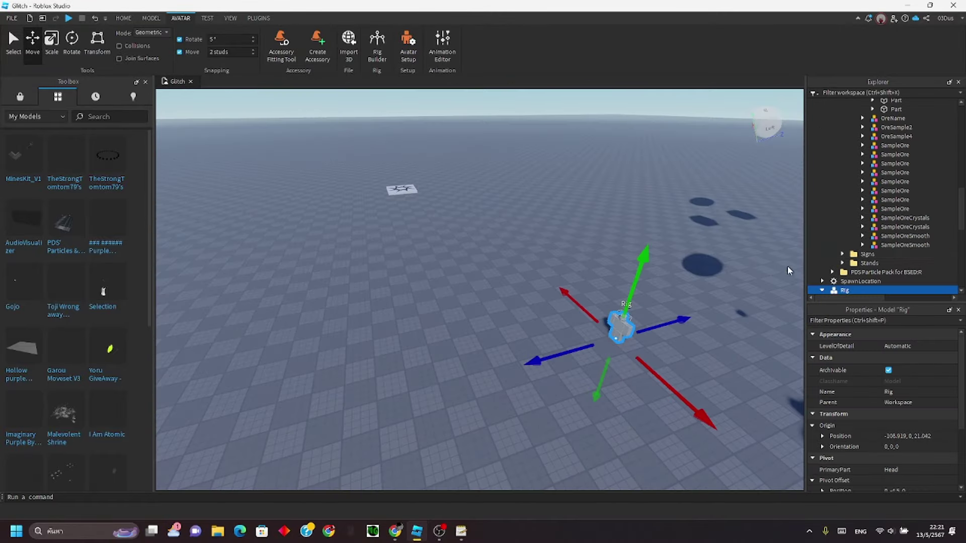
scroll(887, 215, "down", 5)
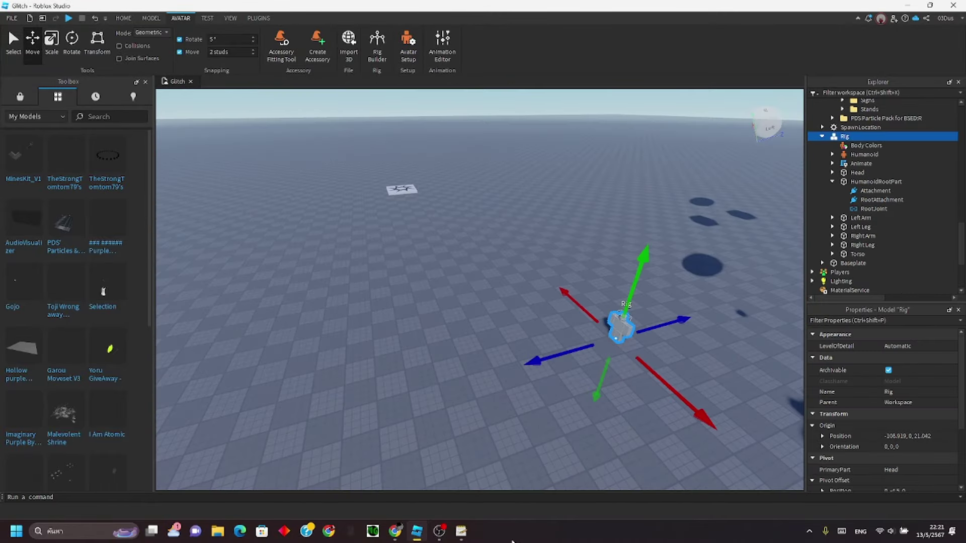
Step: Check the Glitch reference image again, and paste the copied ParticleEmitter into the HumanoidRootPart's Attachment
left_click(401, 531)
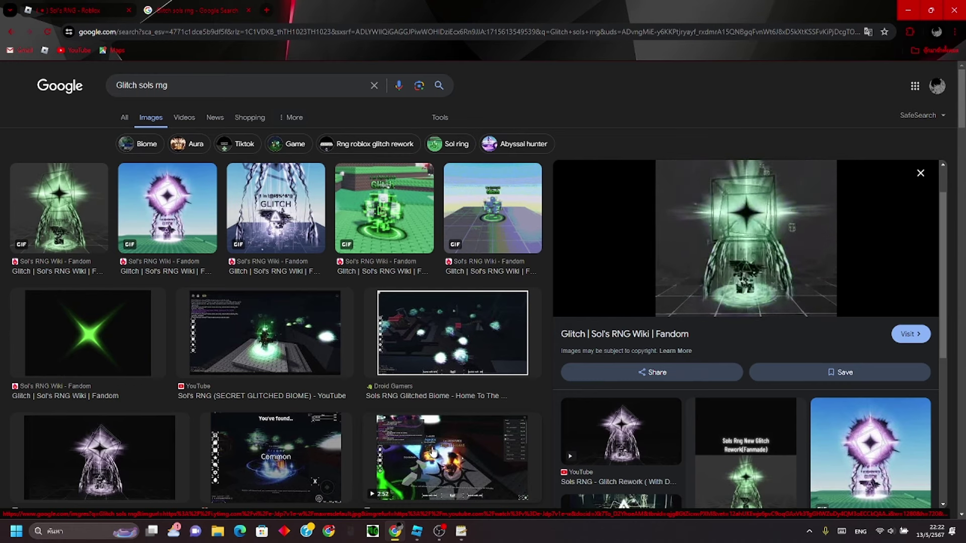
left_click(417, 531)
right_click_drag(487, 297, 490, 297)
key("w")
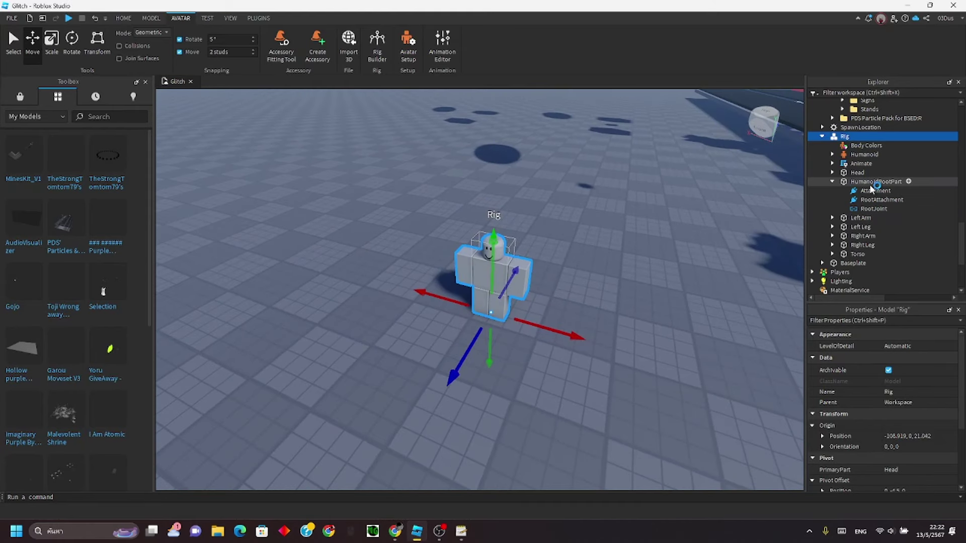
left_click(872, 190)
right_click(870, 192)
left_click(864, 210)
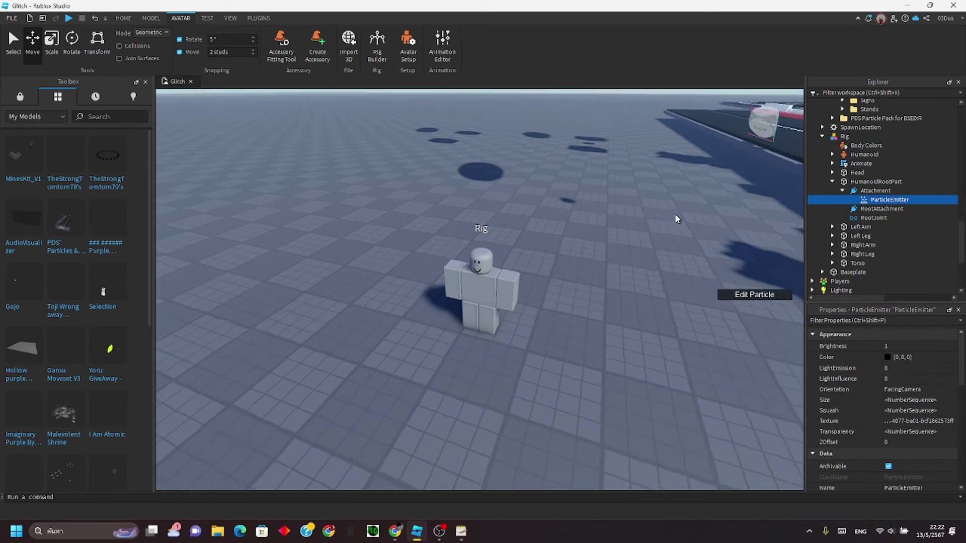
Step: Turn on LockedToPart for the ParticleEmitter and set its LightEmission to 1
scroll(901, 443, "down", 10)
left_click(888, 405)
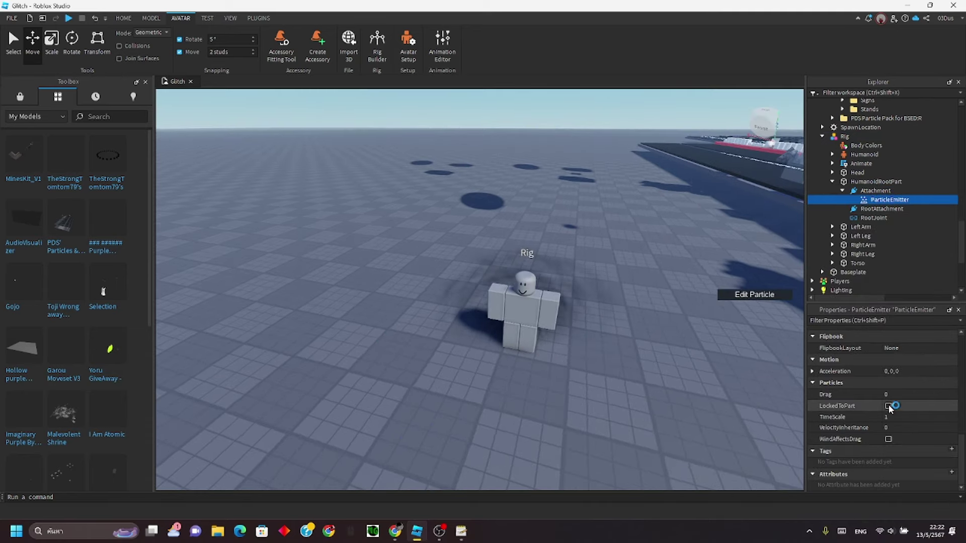
scroll(890, 386, "up", 10)
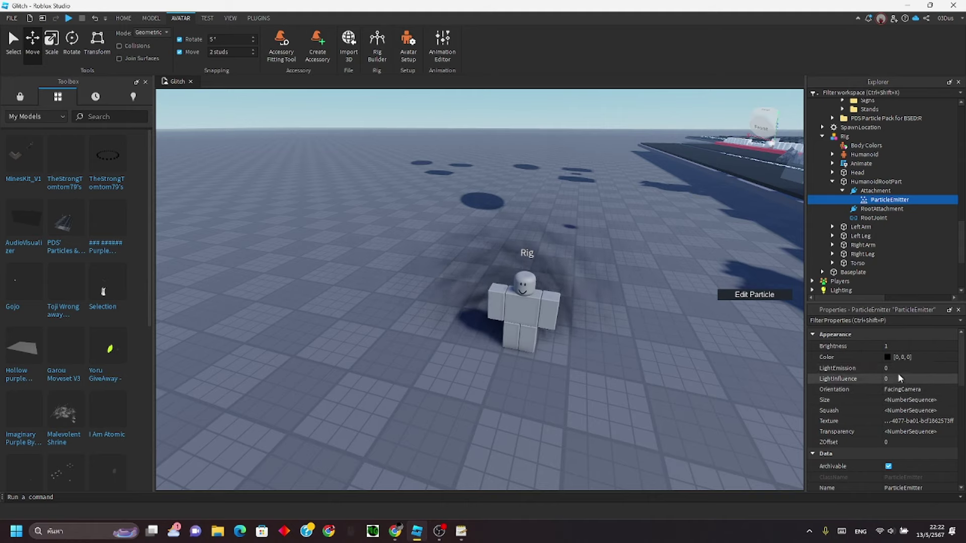
left_click(898, 369)
type("1")
key("Return")
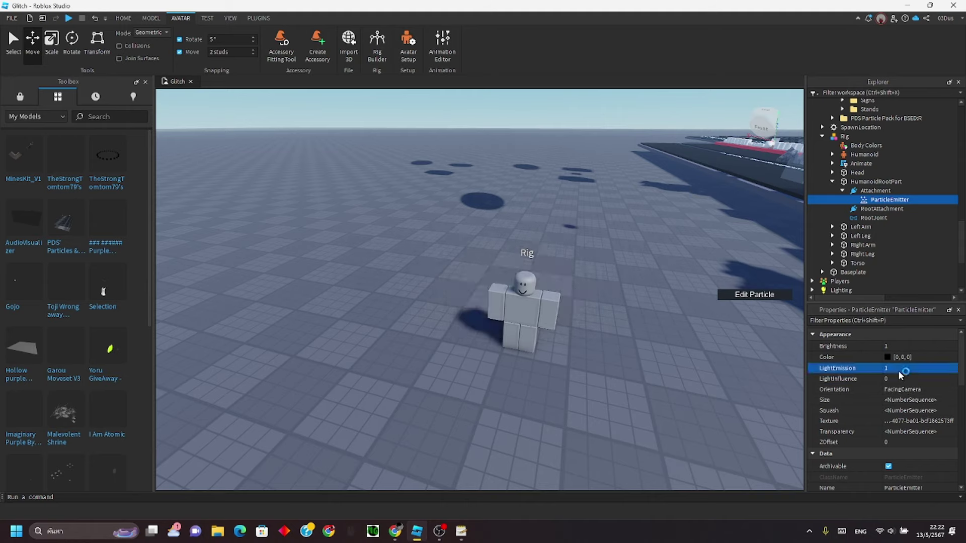
Step: Set the ParticleEmitter's Brightness to 4 and its color to white (255, 255, 255)
left_click(891, 347)
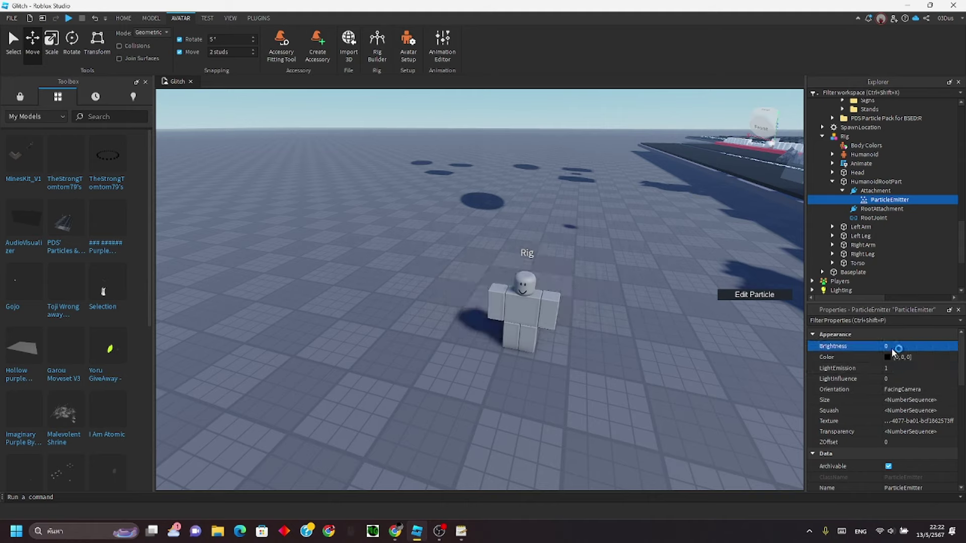
type("4")
left_click(890, 355)
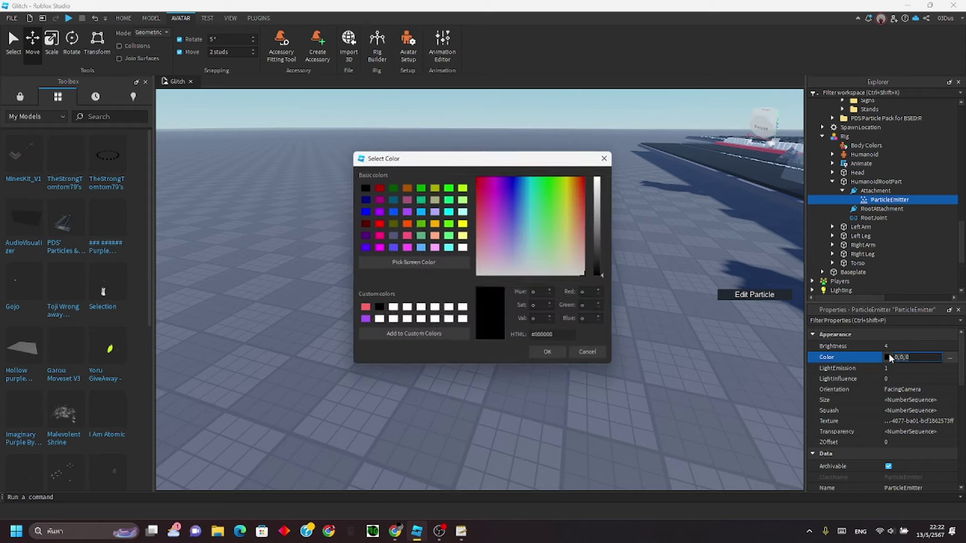
left_click(463, 248)
left_click(547, 353)
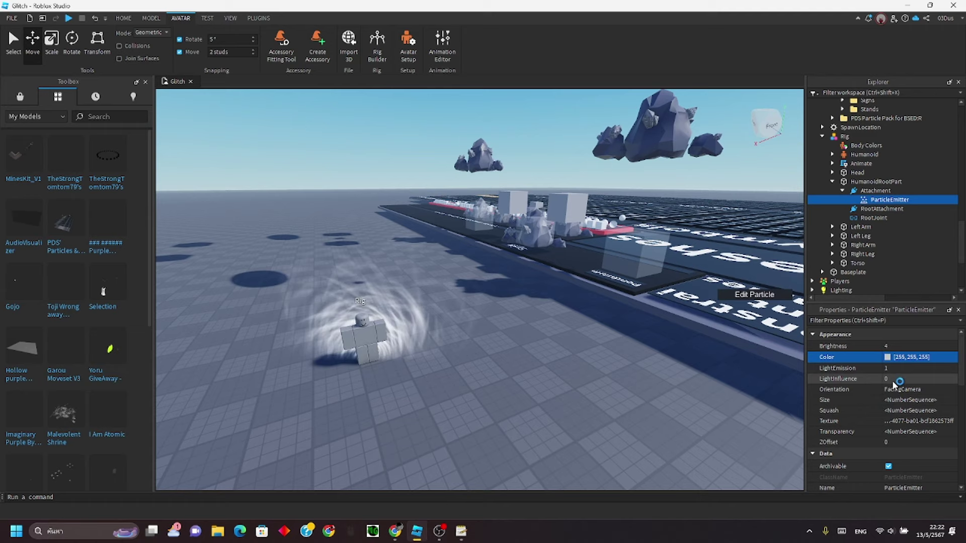
Step: Set the ParticleEmitter's Squash to 0
left_click(899, 411)
scroll(594, 287, "up", 3)
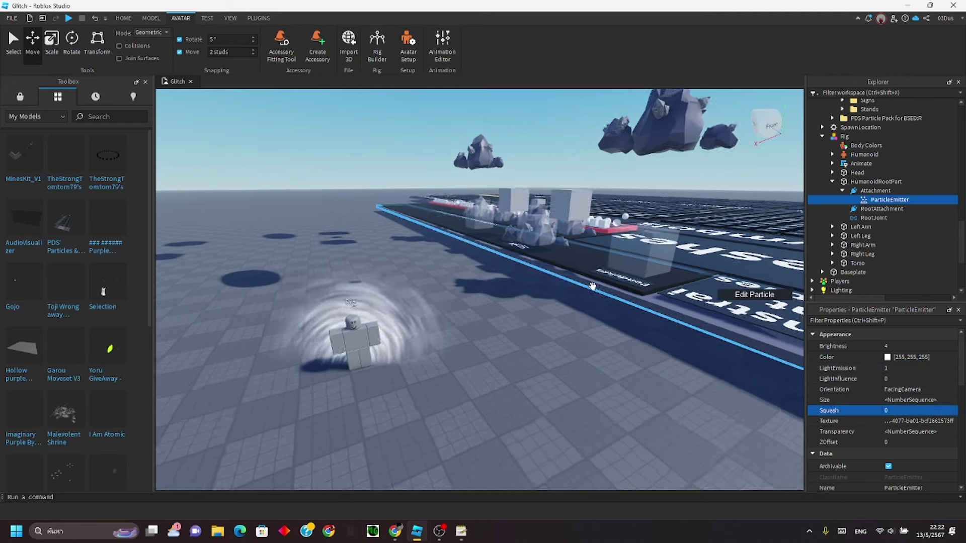
Step: Look through the particle kit's Shapes and shine texture boards for a new ParticleEmitter texture
key("w")
right_click_drag(602, 230, 593, 233)
left_click(936, 421)
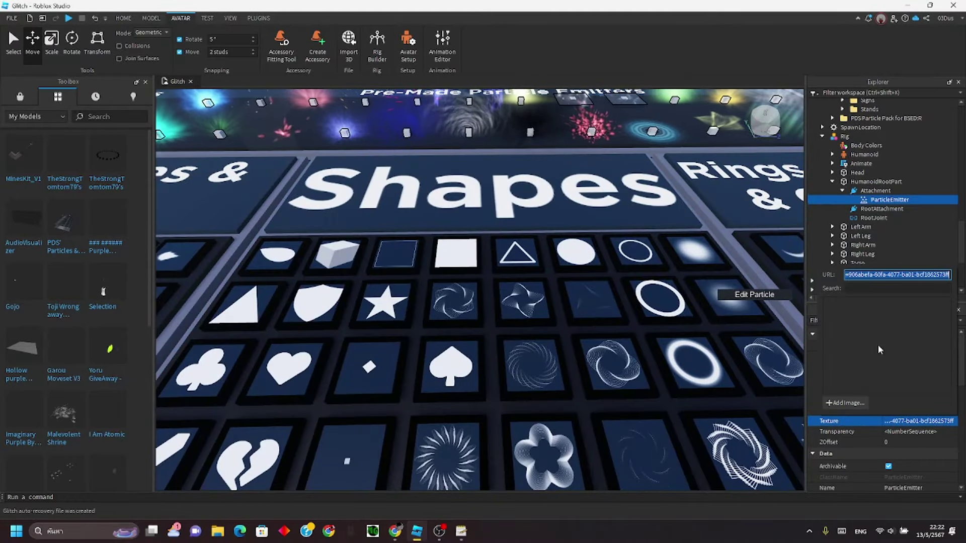
right_click_drag(723, 318, 575, 285)
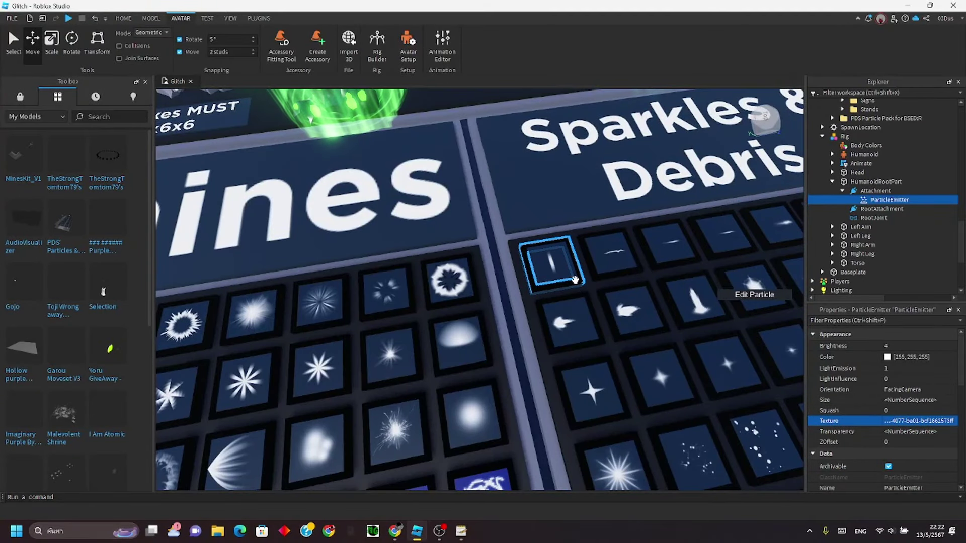
right_click_drag(575, 280, 577, 276)
key("a")
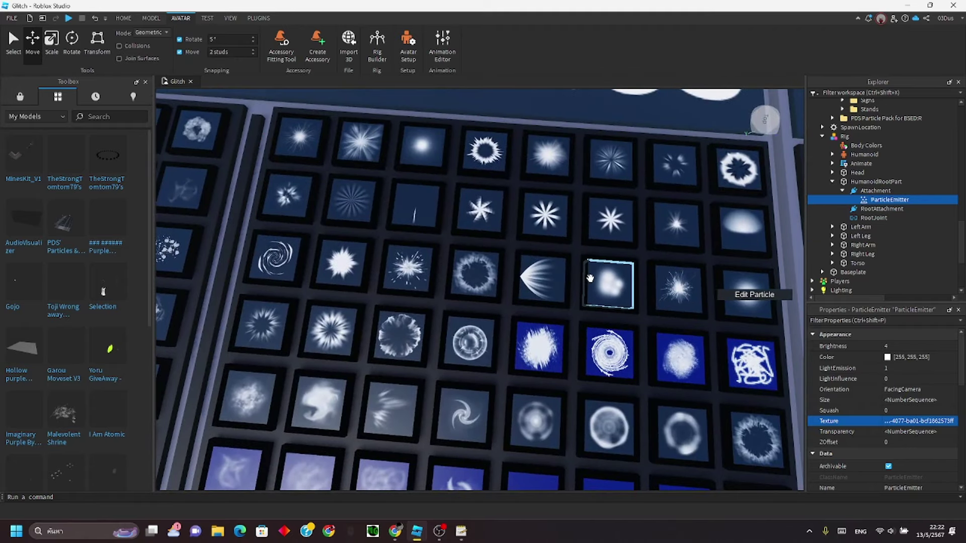
right_click_drag(469, 415, 572, 400)
key("a")
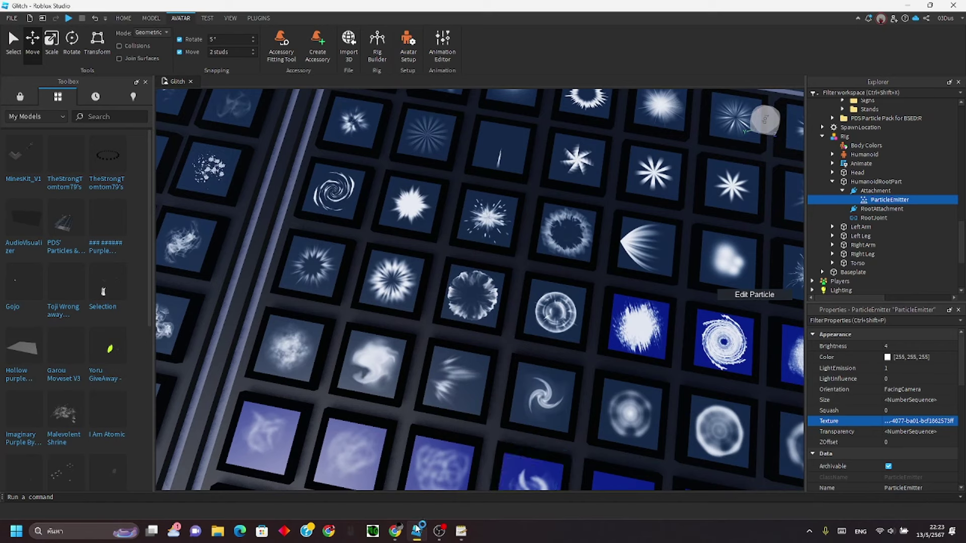
left_click(396, 531)
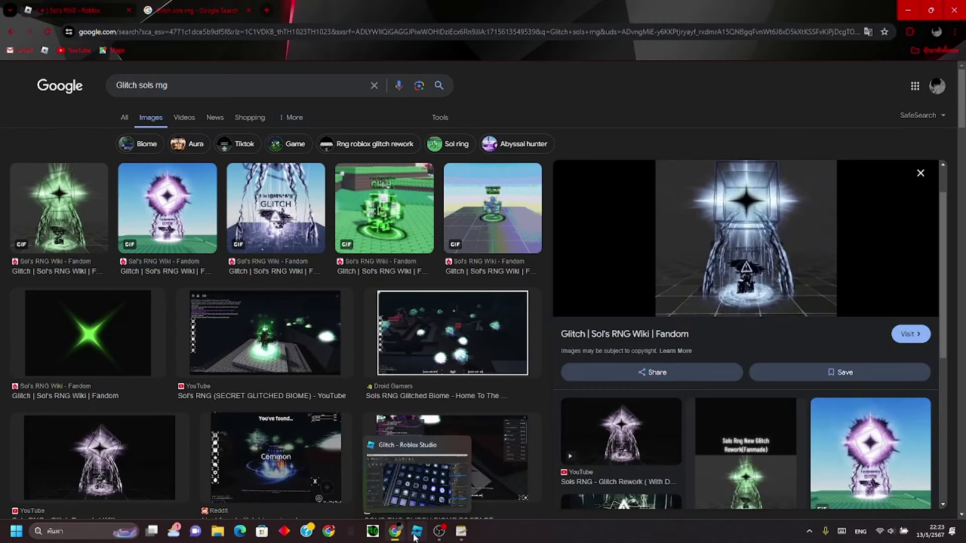
left_click(415, 534)
key("e")
key("d")
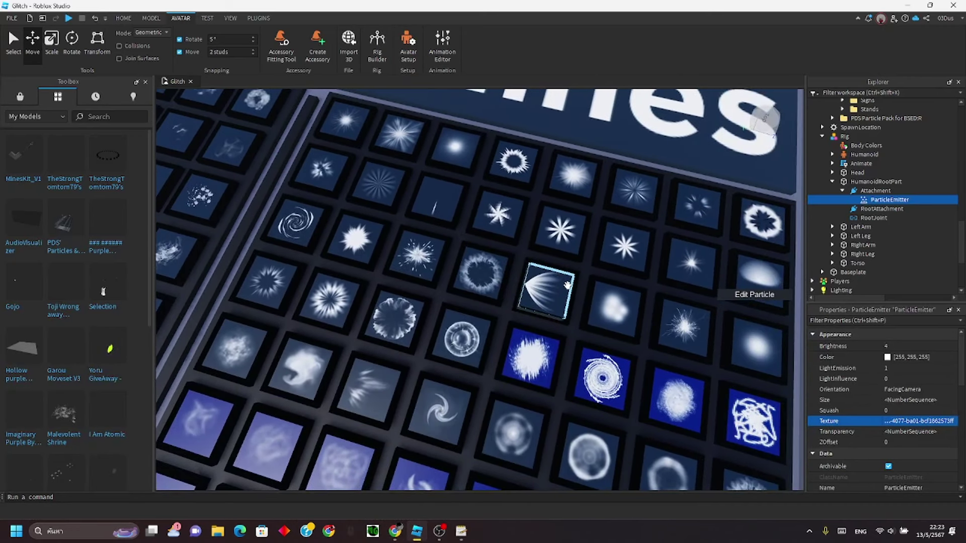
key("d")
right_click_drag(568, 285, 529, 297)
key("a")
left_click(274, 213)
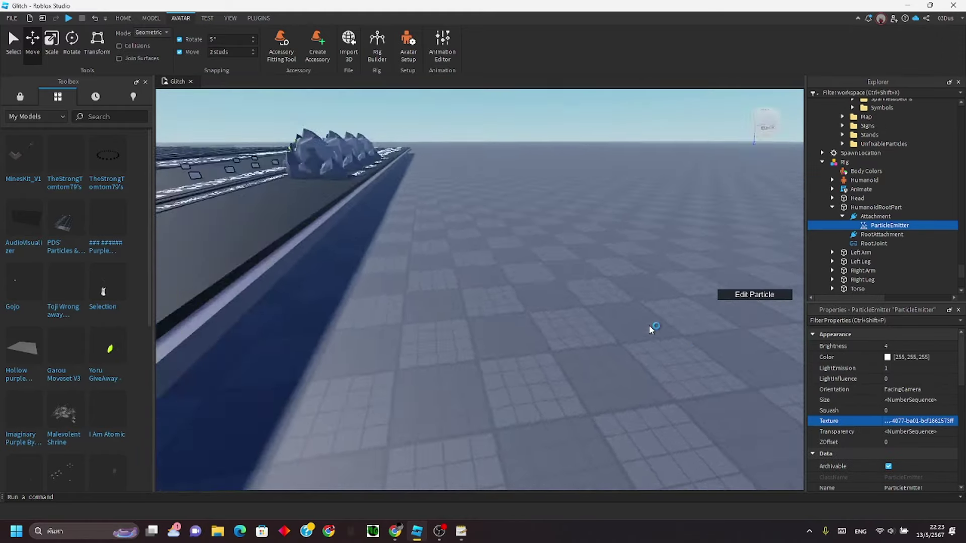
right_click_drag(649, 326, 648, 320)
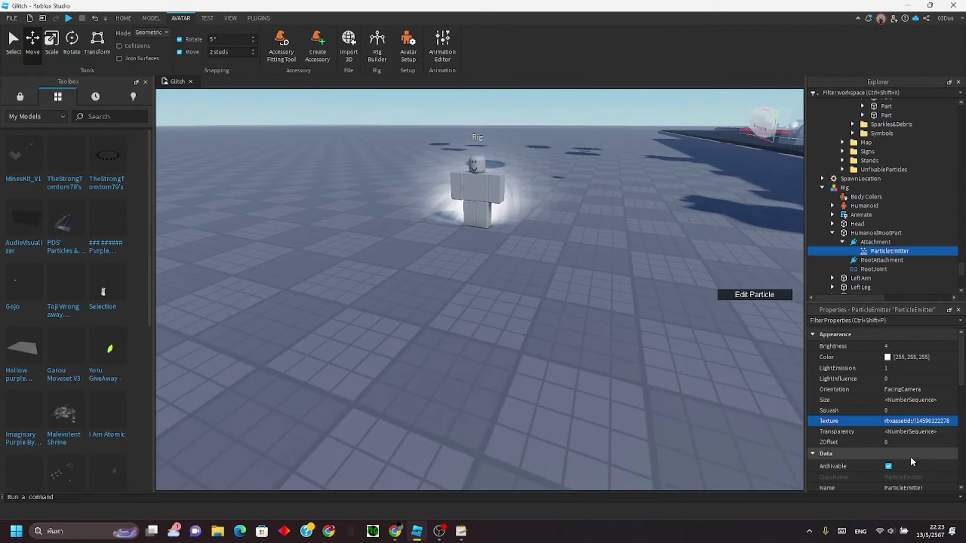
Step: Set the ParticleEmitter's SpreadAngle to 0, 0 and its Orientation to VelocityPerpendicular
scroll(930, 460, "up", 2)
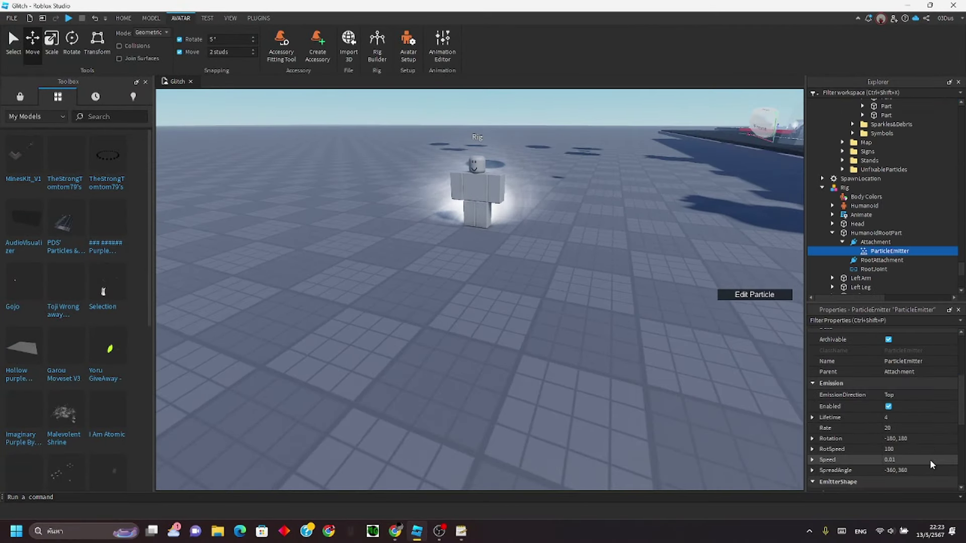
left_click(926, 470)
type("0")
key("Return")
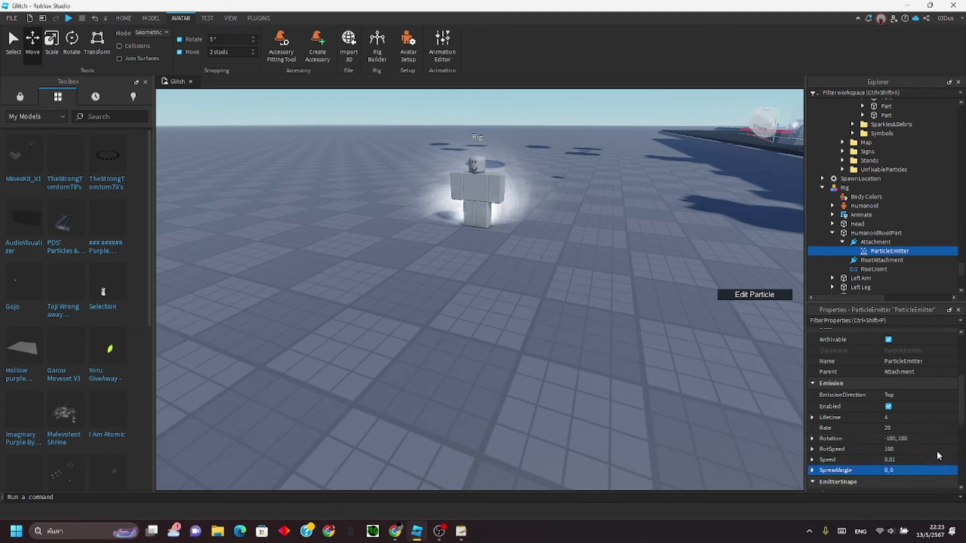
scroll(934, 446, "up", 3)
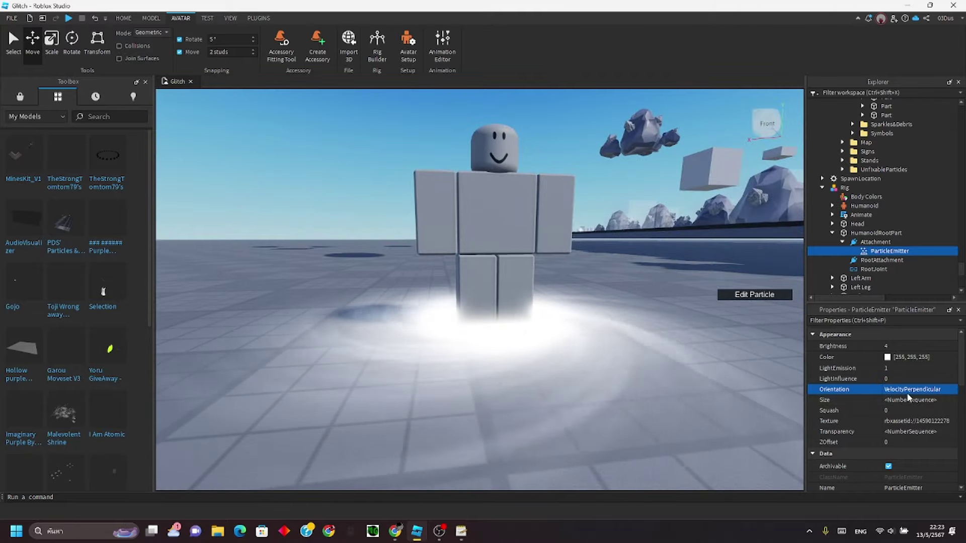
left_click(916, 390)
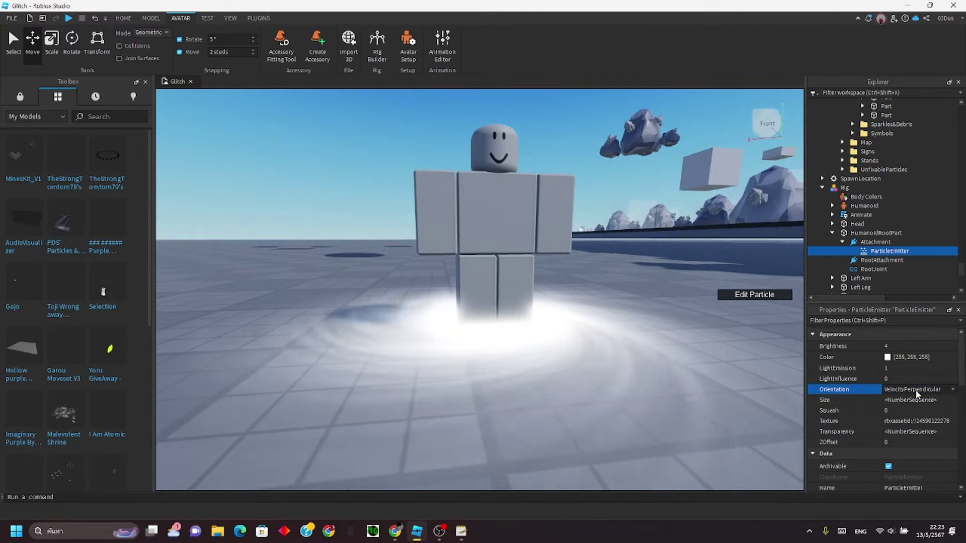
left_click(916, 390)
left_click(916, 388)
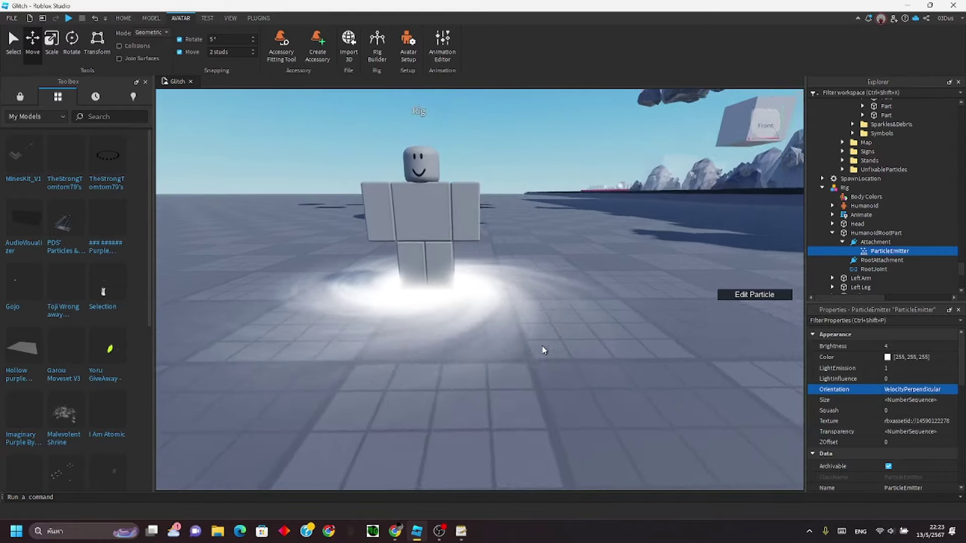
Step: Examine the swirl around the rig's feet and compare it with the Glitch reference image in the browser
scroll(542, 346, "up", 2)
right_click_drag(542, 346, 533, 333)
scroll(542, 346, "down", 3)
left_click(405, 532)
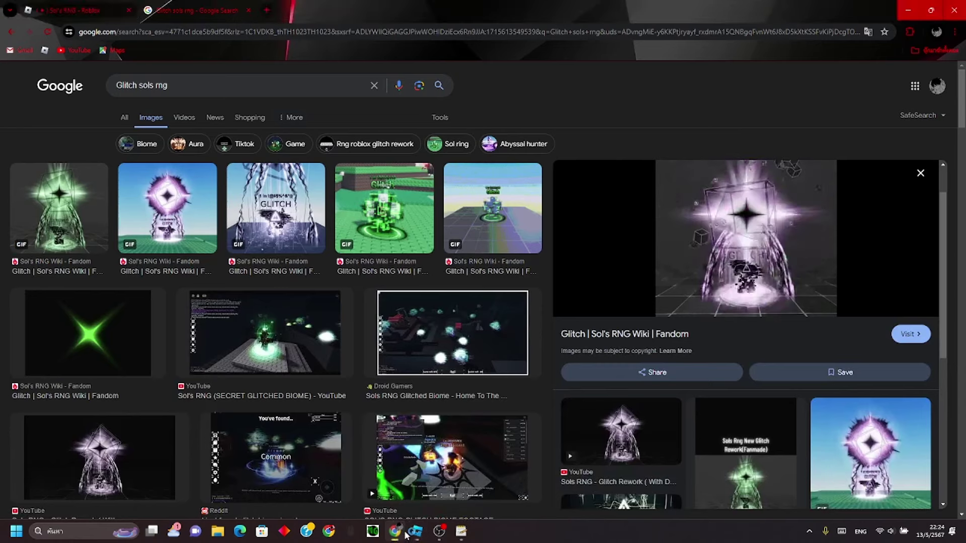
left_click(414, 536)
left_click(418, 537)
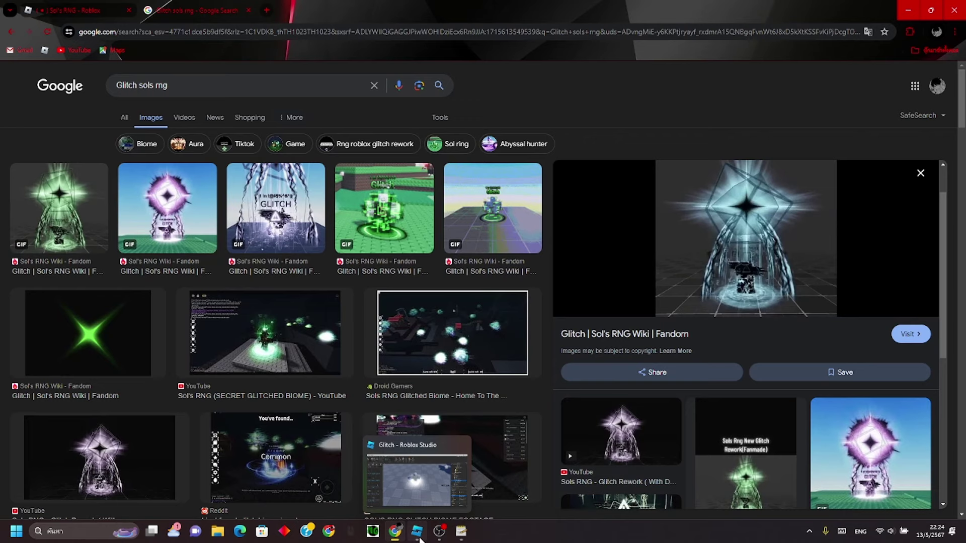
left_click(418, 533)
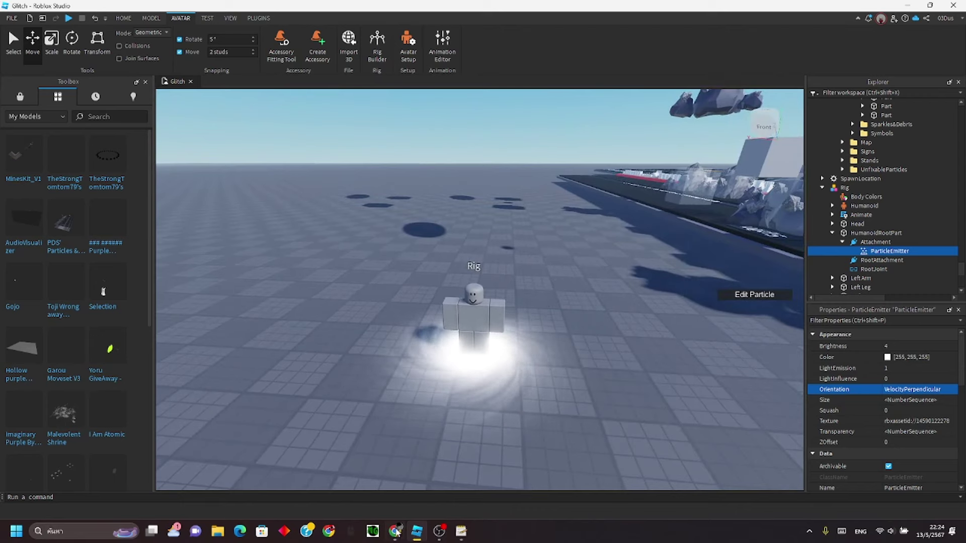
left_click(417, 536)
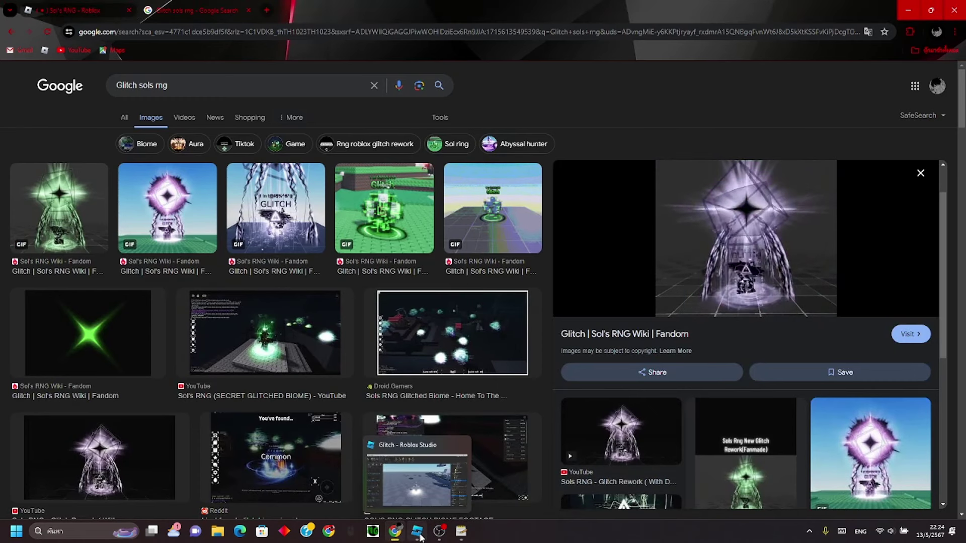
left_click(419, 536)
Step: Set the Lifetime of the ParticleEmitter in the Head's Attachment to 0.1 and its Speed to 0.01
type("0.1")
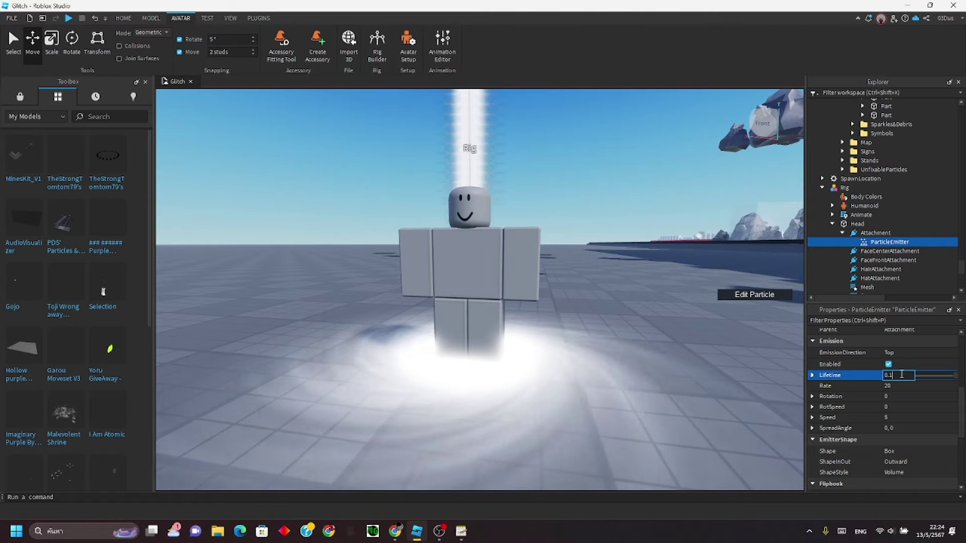
key("Return")
key("s")
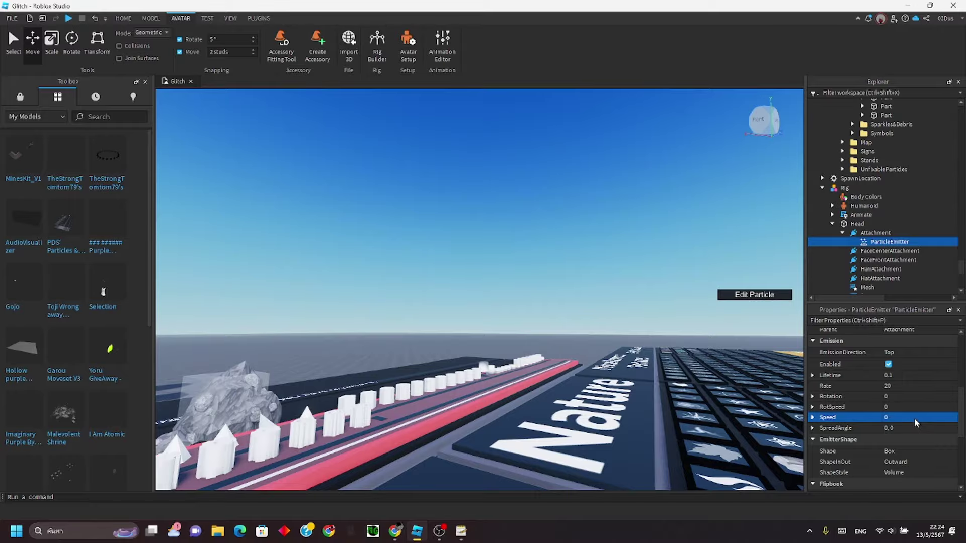
scroll(625, 319, "up", 3)
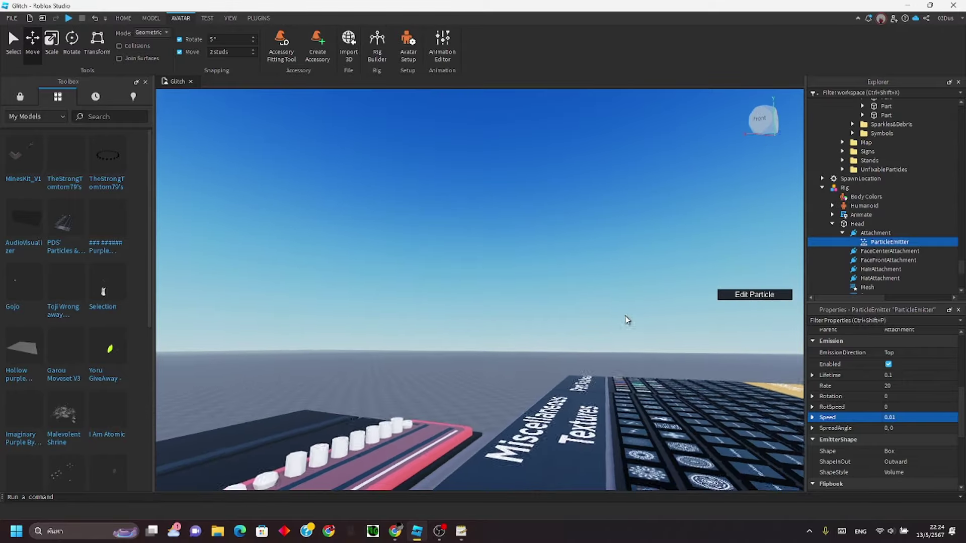
Step: Look through the kit's Nature and Beams & Trails boards for a texture for the Head's ParticleEmitter
right_click_drag(625, 319, 606, 311)
scroll(622, 314, "down", 3)
scroll(614, 309, "up", 3)
scroll(606, 311, "down", 5)
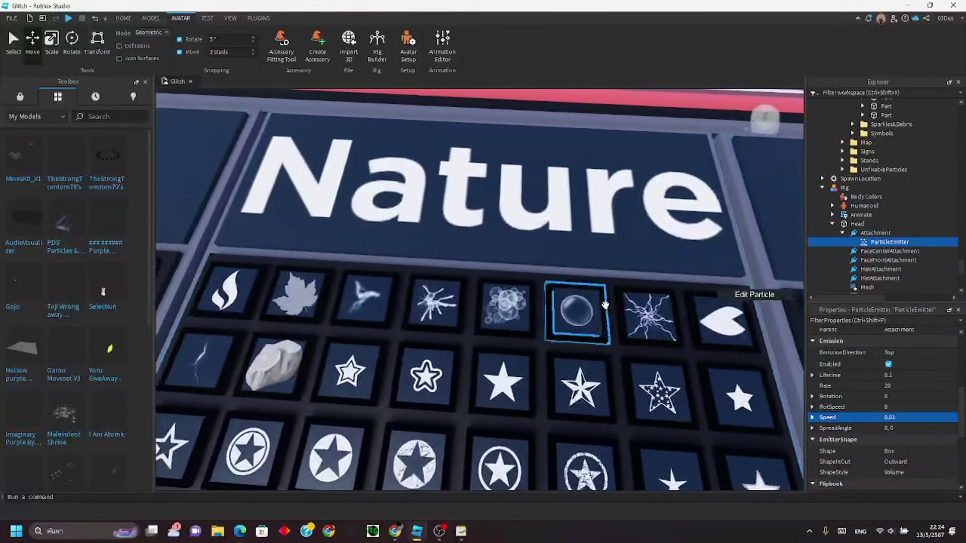
key("a")
scroll(609, 299, "up", 5)
key("a")
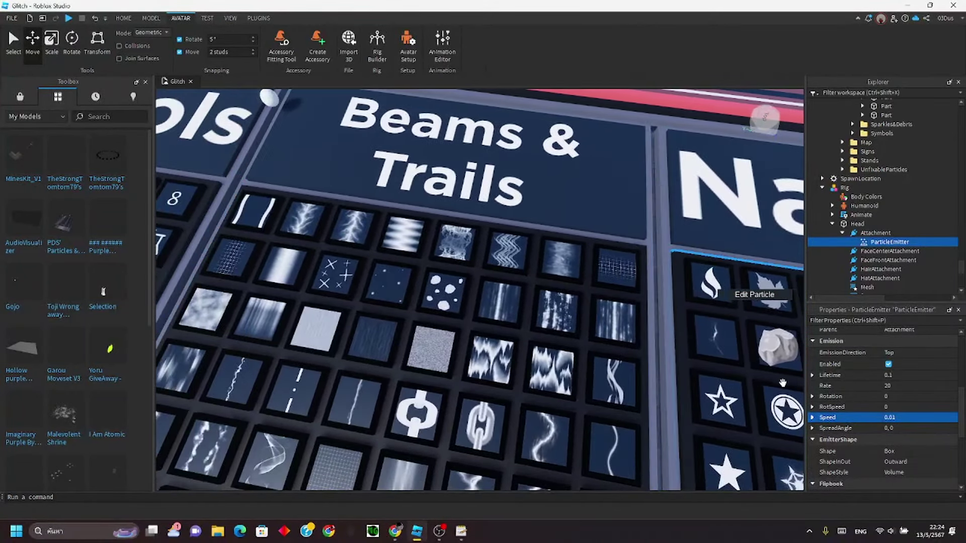
key("a")
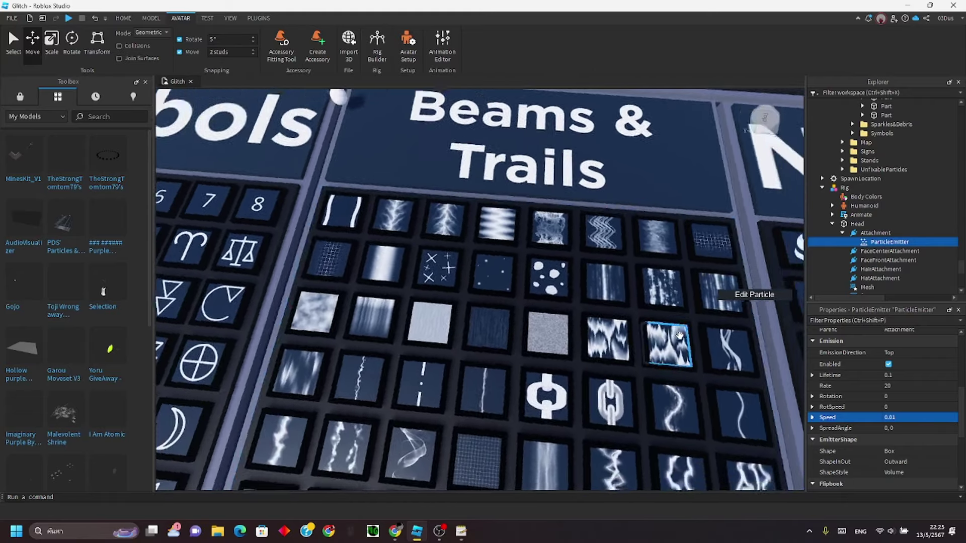
right_click_drag(681, 343, 679, 335)
scroll(891, 393, "up", 5)
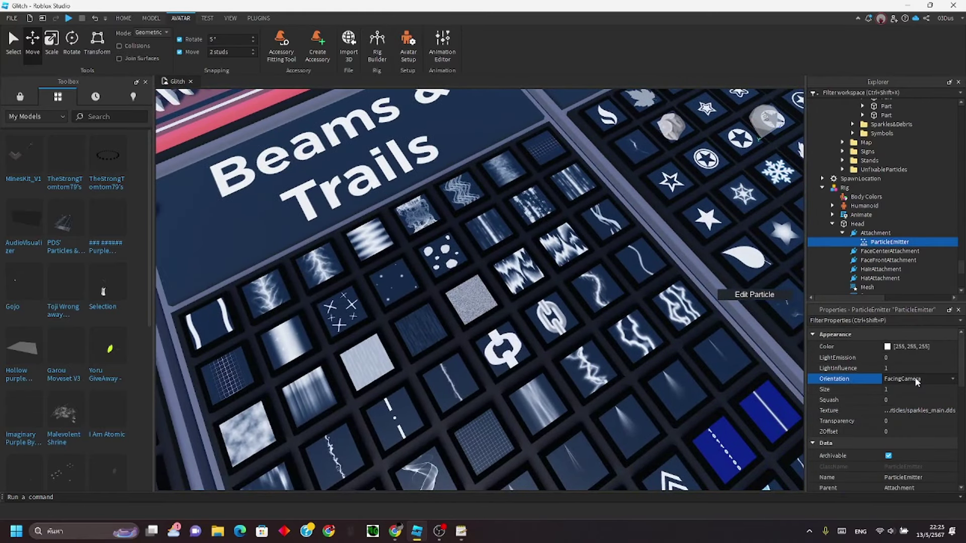
right_click_drag(683, 285, 679, 312)
key("w")
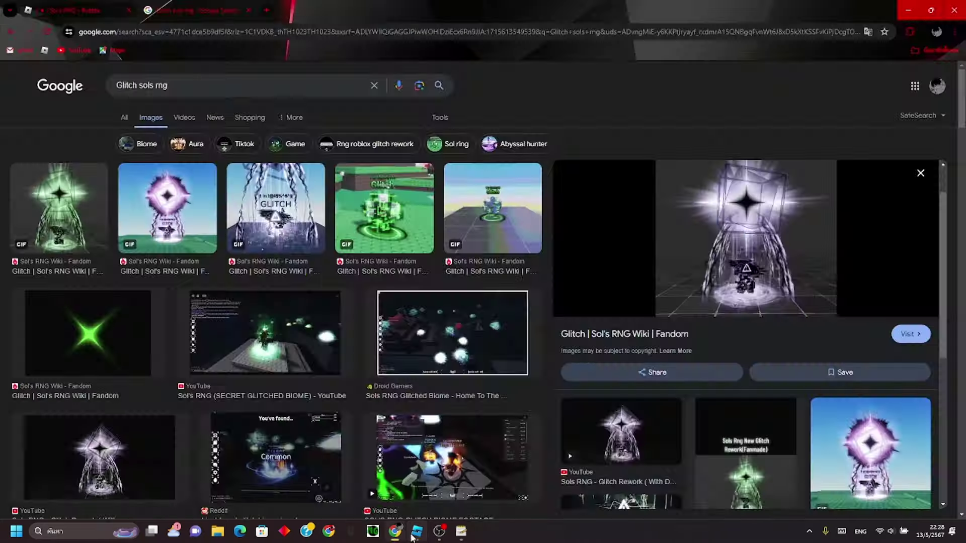
Step: Shape a jagged Squash curve for the Head's ParticleEmitter, with points at about time 0.65, value -0.46 and time 0.85, value -0.32
left_click(413, 534)
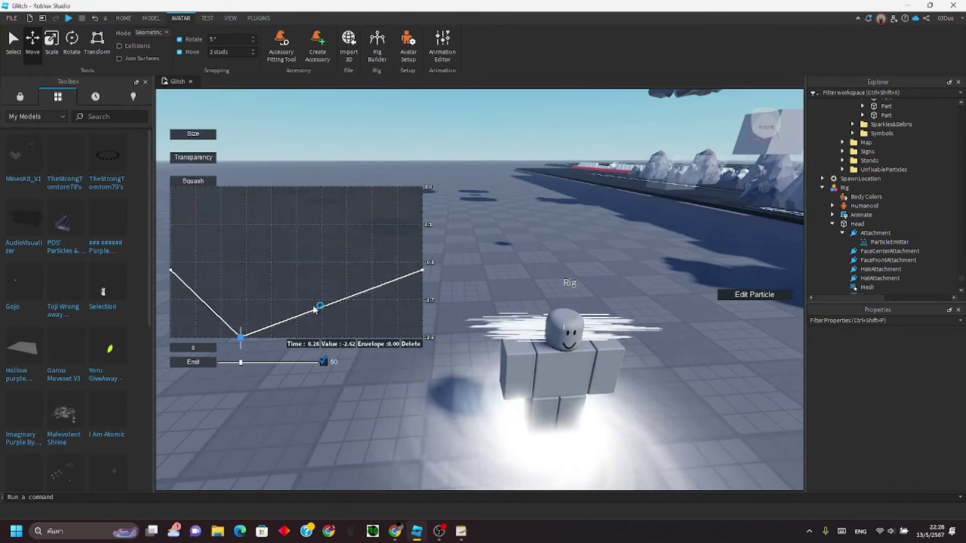
left_click(275, 287)
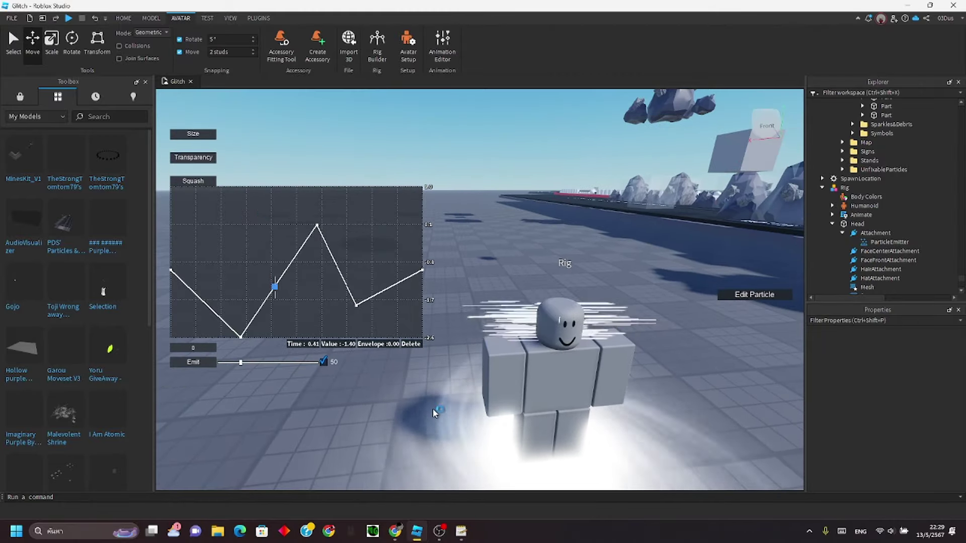
left_click_drag(335, 218, 335, 248)
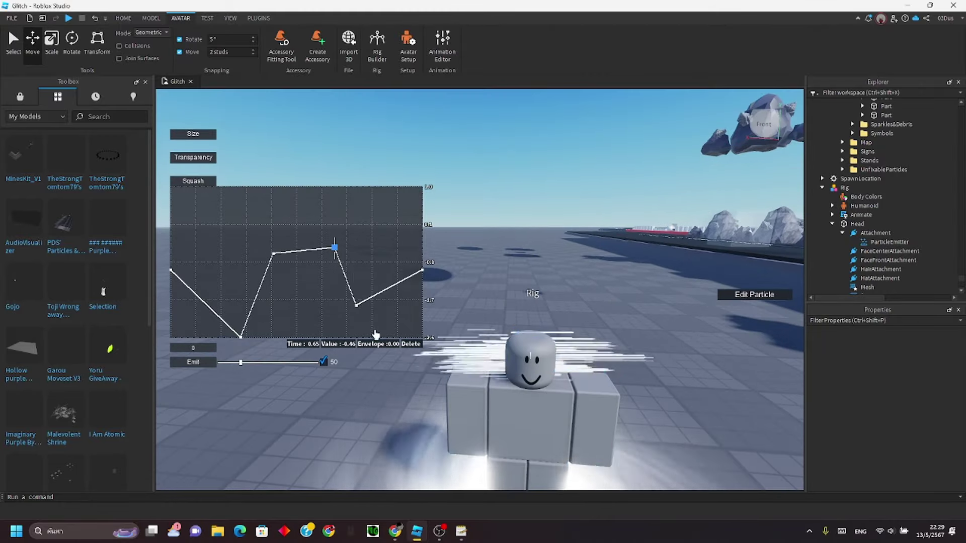
left_click(390, 268)
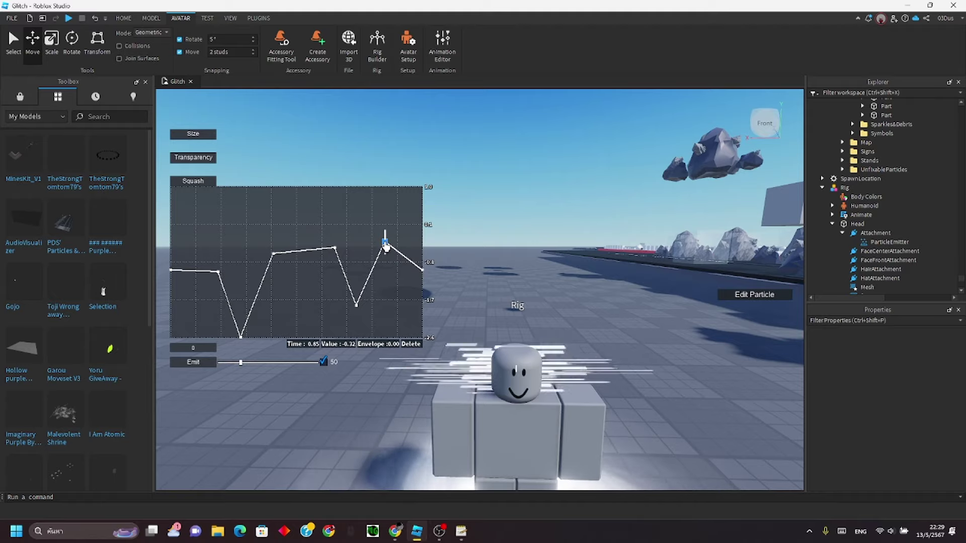
left_click(774, 297)
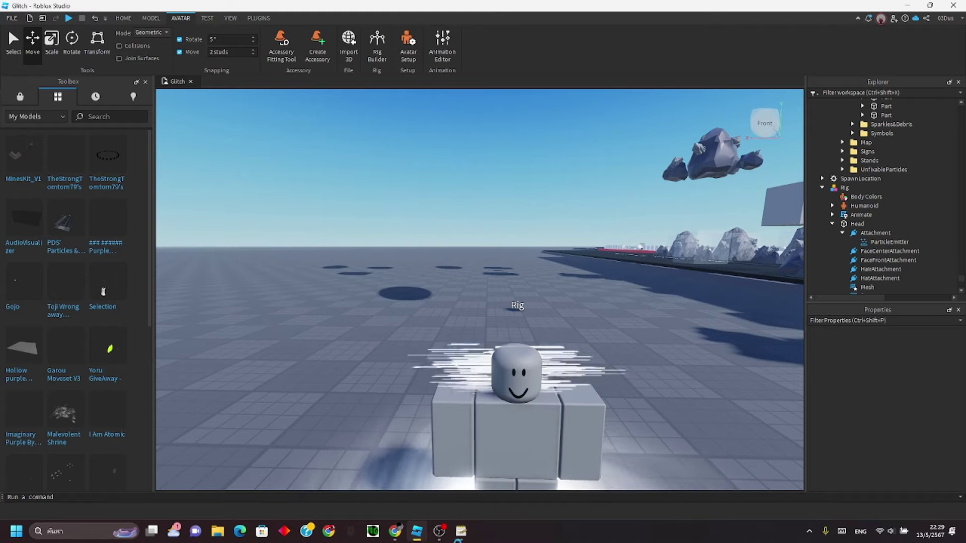
Step: Select the Head's ParticleEmitter, and view the Glitch Rework submission showcase image in the browser as a reference
left_click(889, 242)
scroll(888, 365, "down", 5)
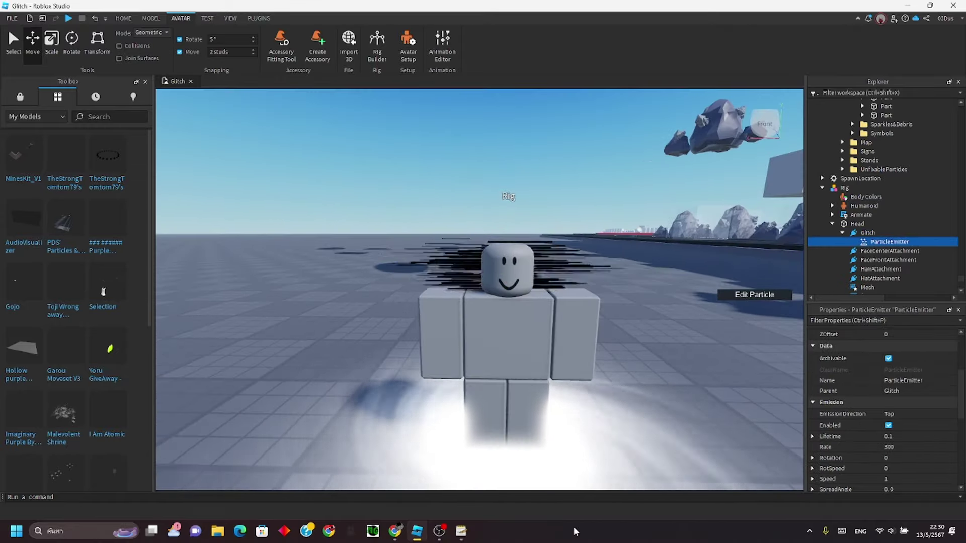
left_click(395, 532)
mouse_move(417, 533)
scroll(633, 386, "down", 3)
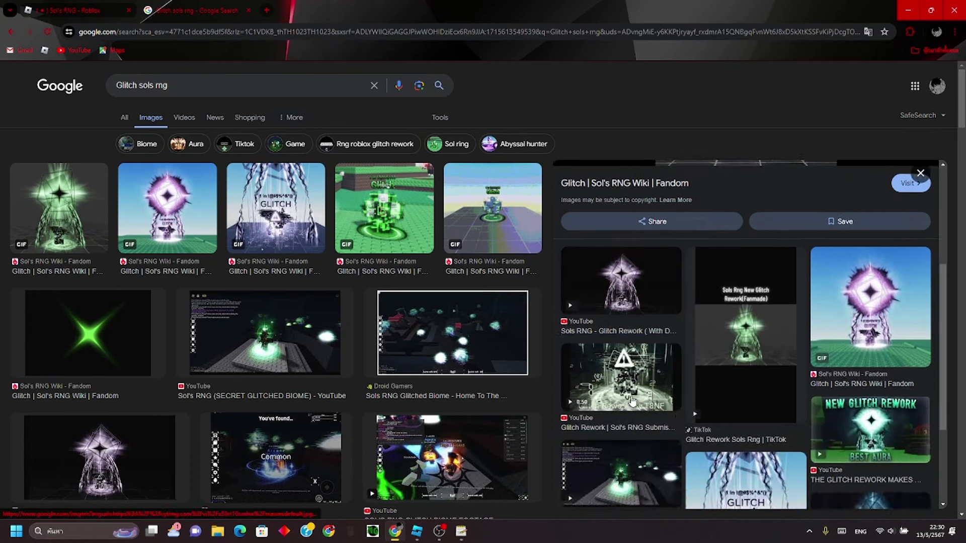
left_click(633, 386)
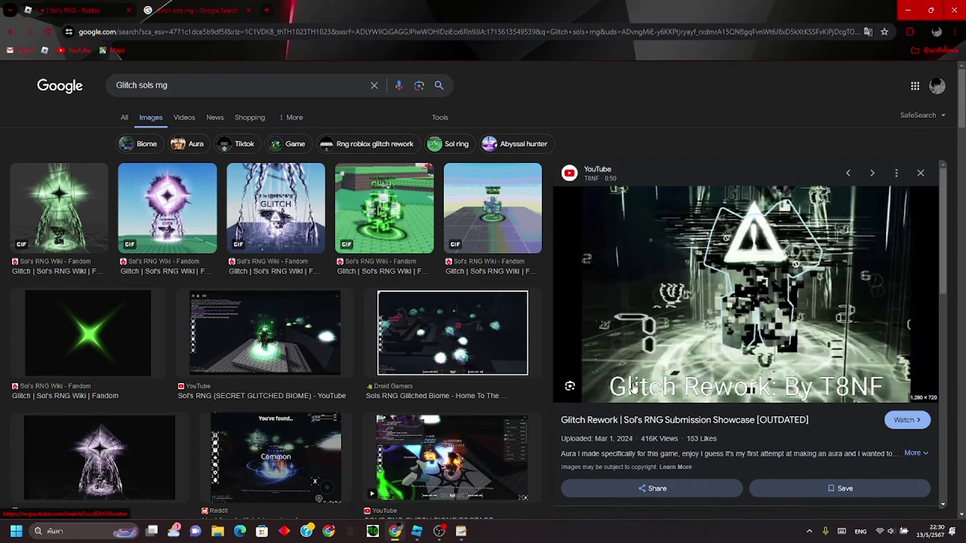
left_click(417, 532)
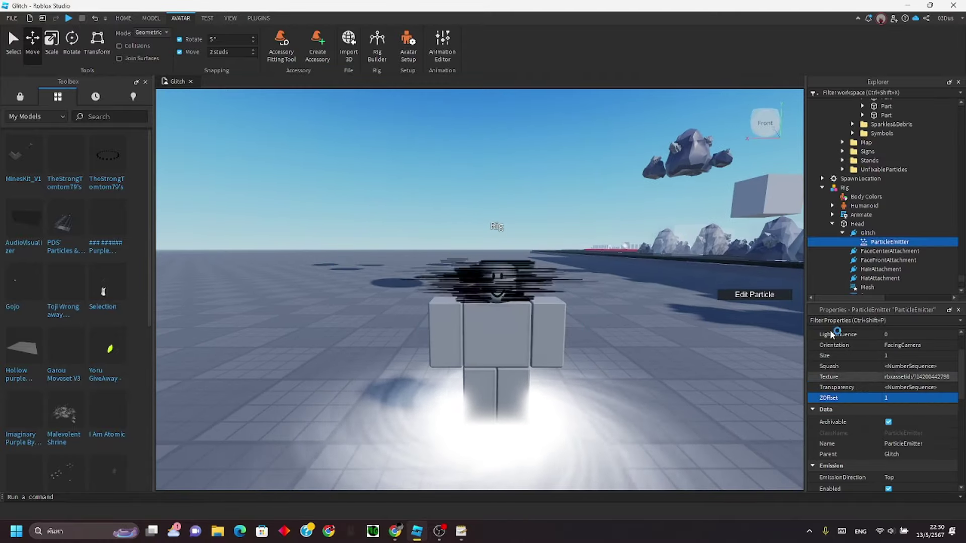
Step: Duplicate the ParticleEmitter in the Head's Glitch attachment, and set the copy's color to white (255, 255, 255) and LightEmission to 0
right_click_drag(641, 296, 642, 291)
scroll(640, 295, "up", 2)
scroll(641, 295, "down", 3)
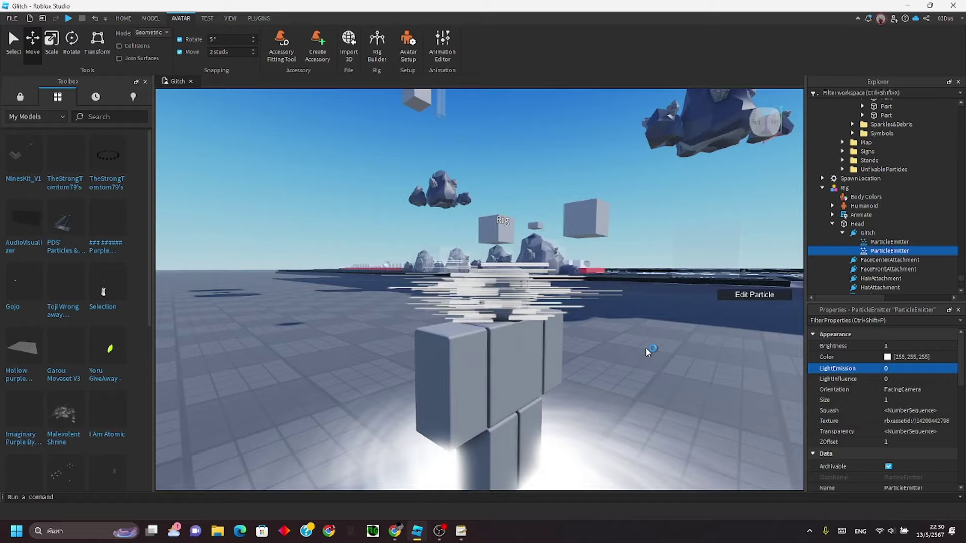
Step: View the Glitch aura images from the Sol's RNG Wiki and the Glitch Rework showcase in the browser as references
left_click(892, 441)
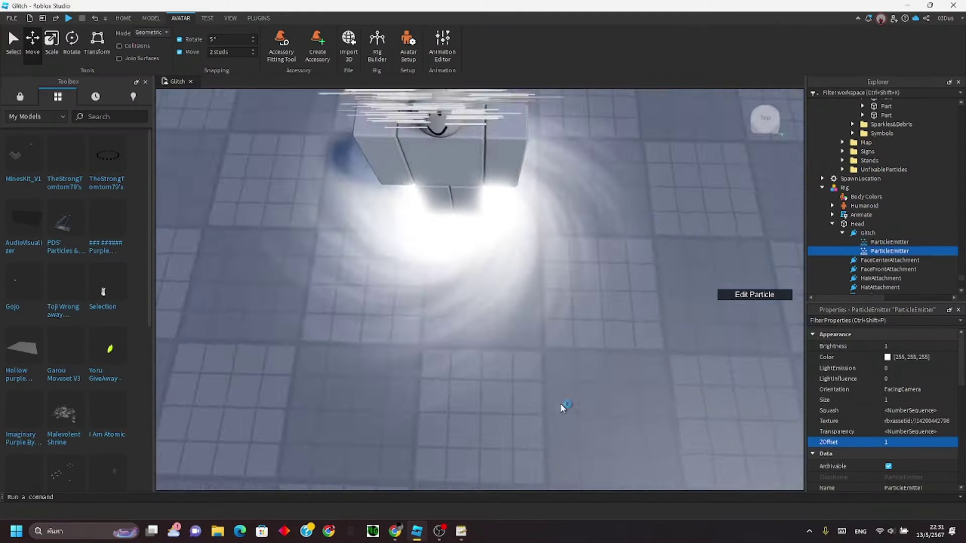
left_click(395, 530)
mouse_move(424, 523)
left_click(276, 207)
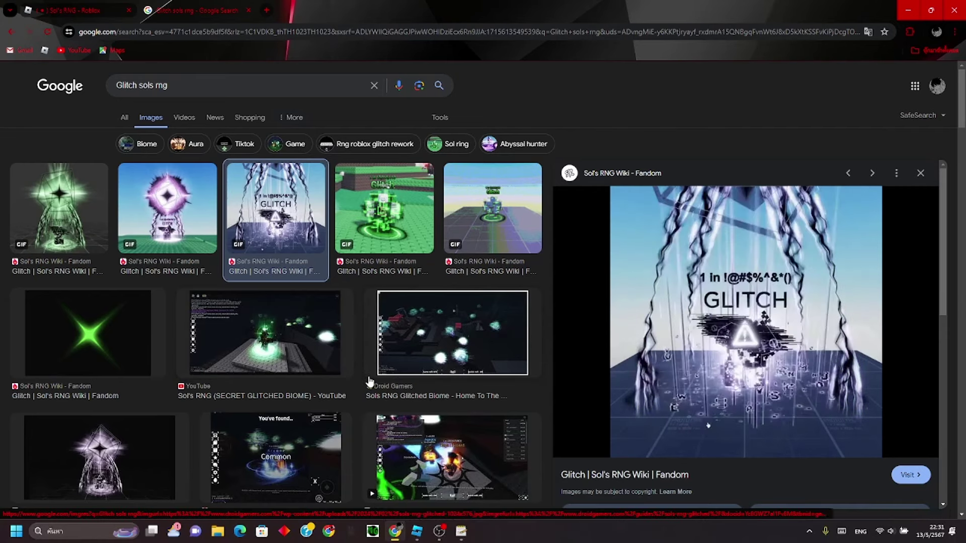
left_click(81, 229)
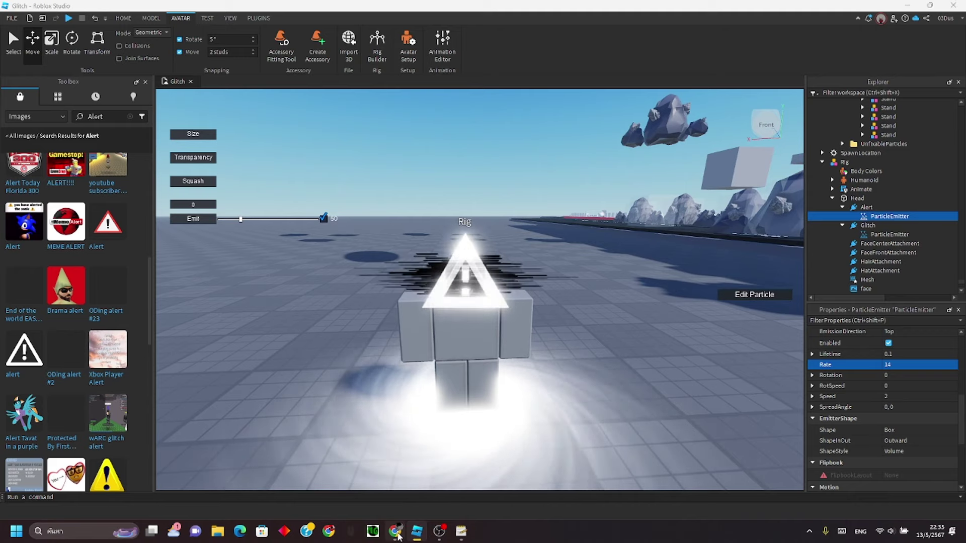
left_click(397, 533)
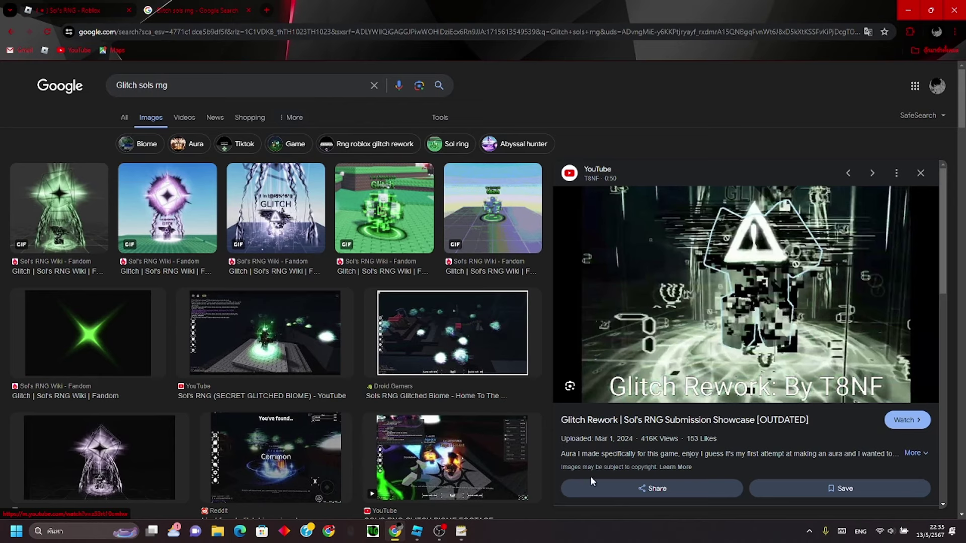
left_click(426, 537)
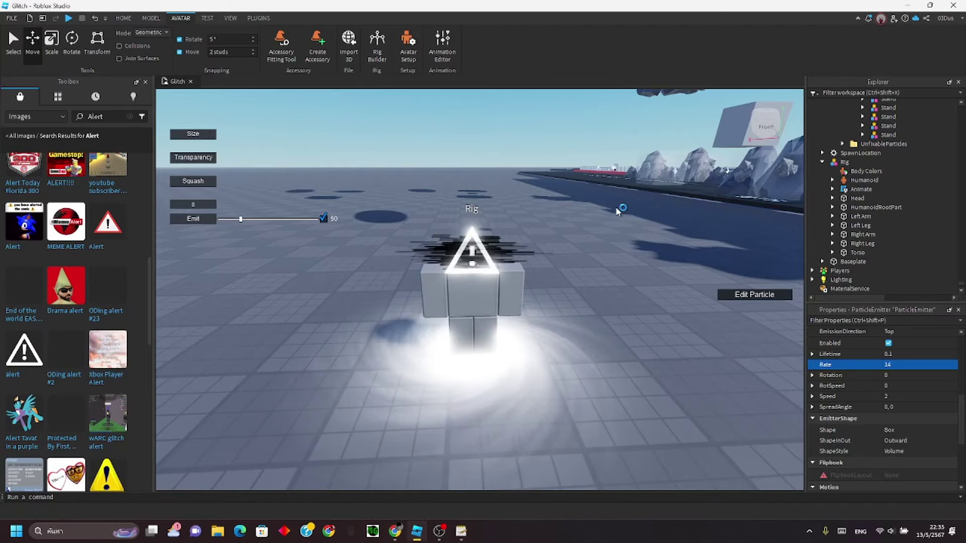
Step: Look through the first rows of the kit's general Textures board for a texture matching the reference aura
key("w")
right_click_drag(618, 211, 595, 231)
key("s")
key("w")
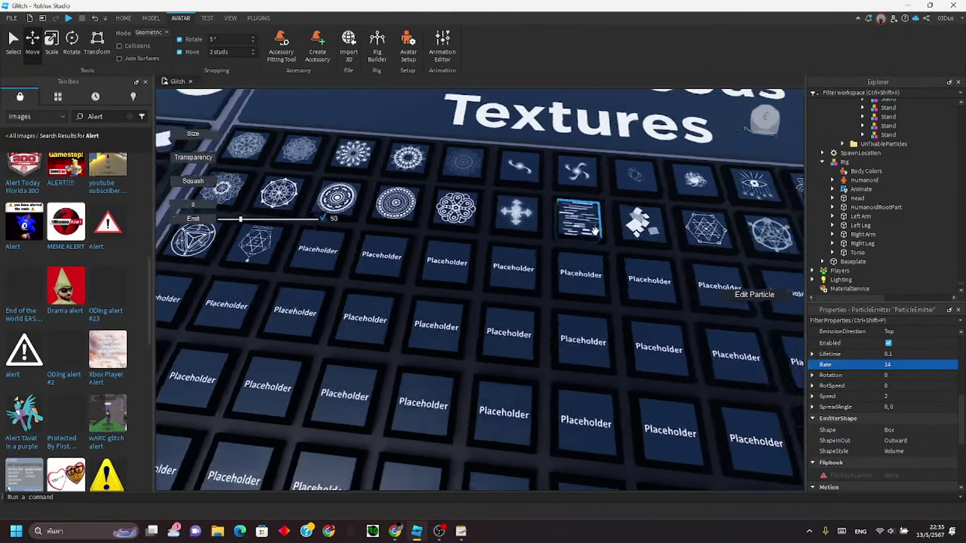
key("d")
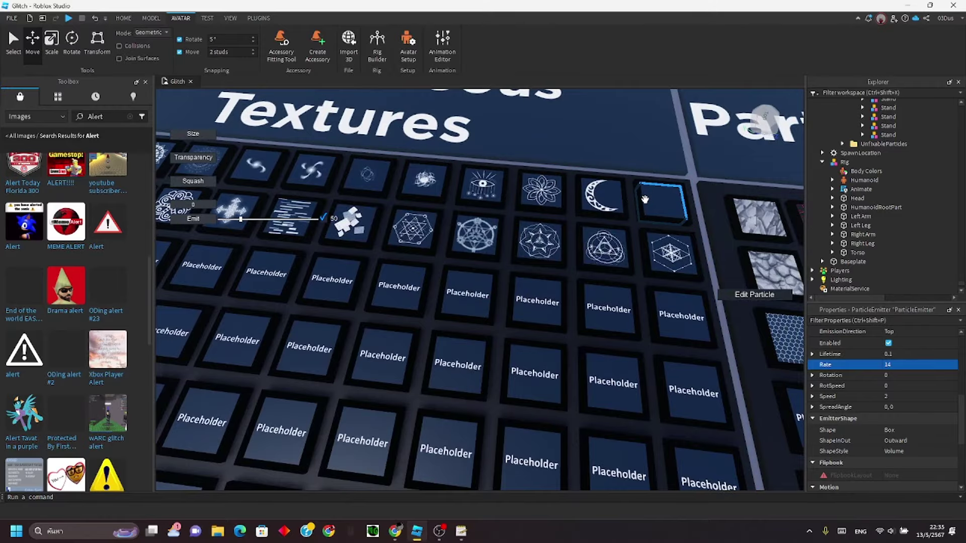
Step: Look through the kit's Beams & Trails and Nature boards for a matching texture
right_click_drag(645, 200, 598, 237)
key("w")
key("d")
key("s")
key("s")
key("a")
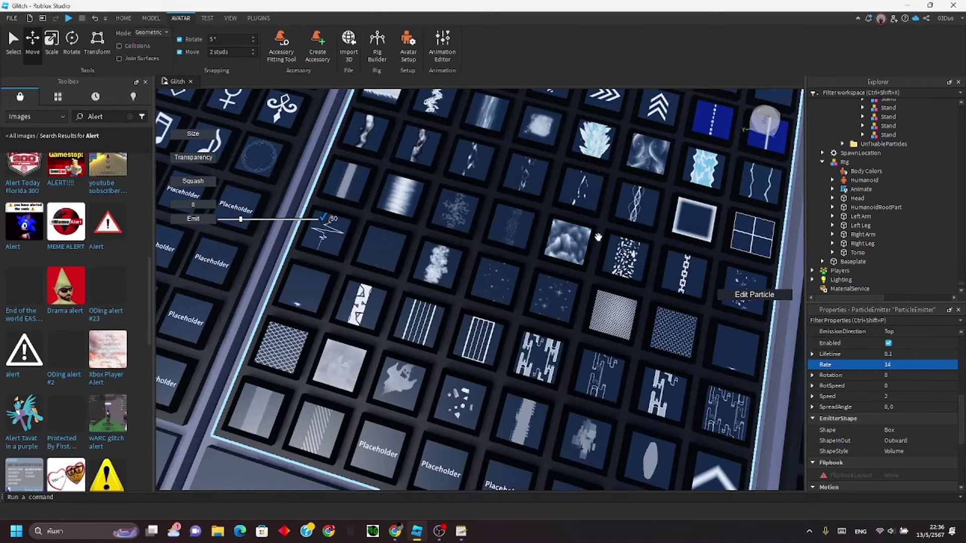
scroll(598, 238, "down", 5)
scroll(607, 236, "up", 5)
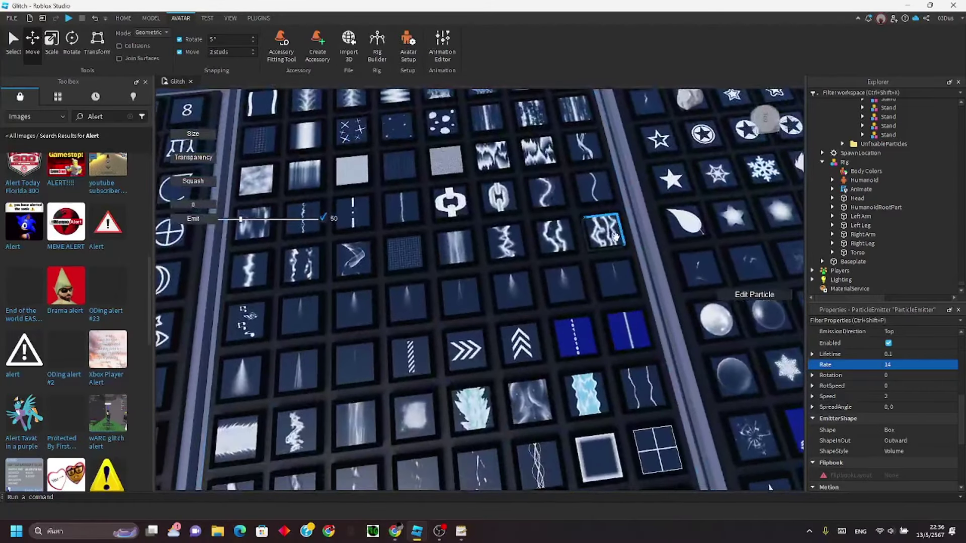
right_click_drag(615, 237, 610, 238)
key("w")
scroll(611, 237, "down", 1)
key("d")
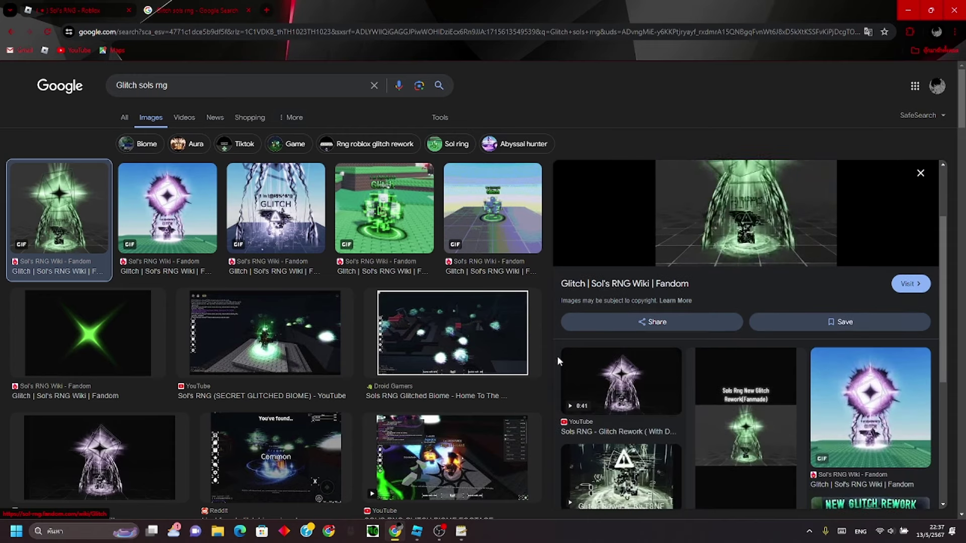
Step: Open the YouTube page of the Glitch Rework submission showcase from the browser's image results, and return to Roblox Studio
scroll(468, 352, "down", 4)
left_click(470, 382)
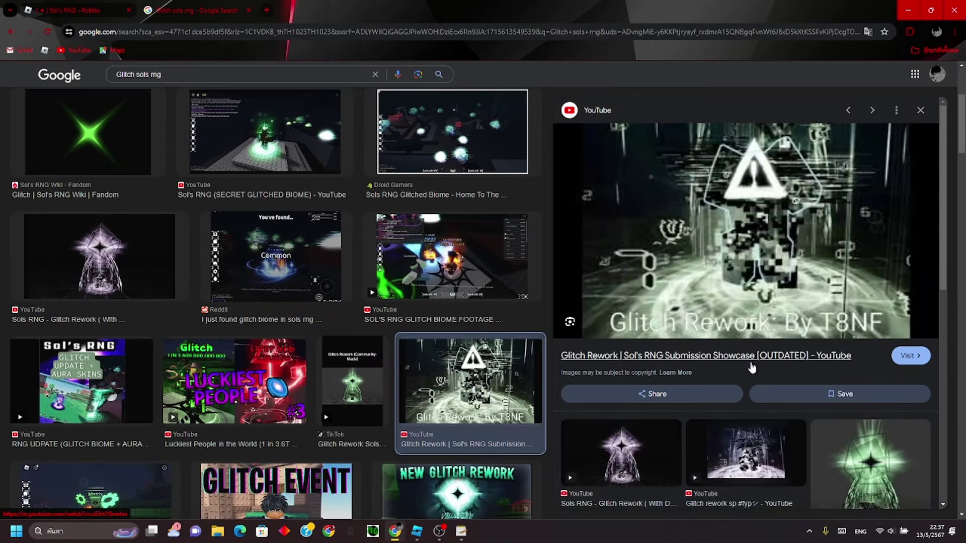
left_click(911, 356)
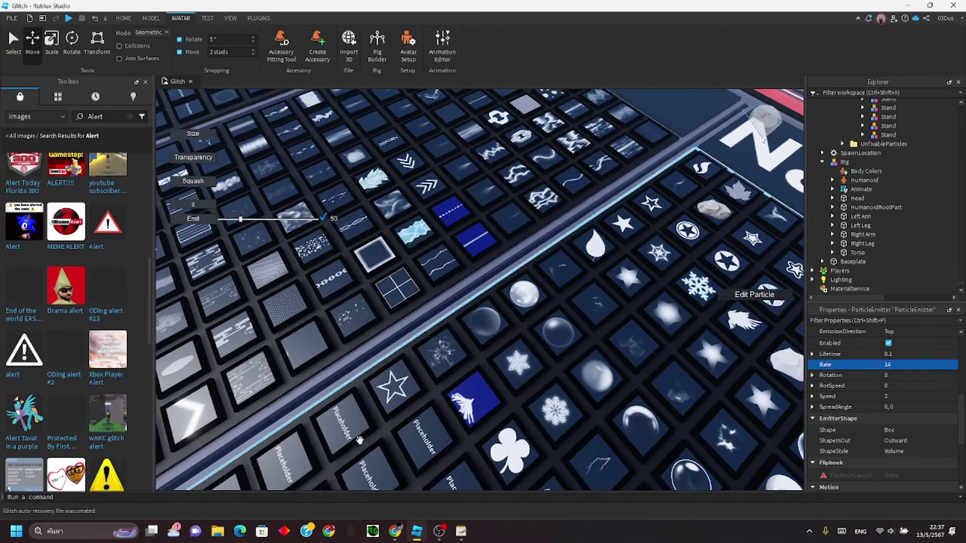
left_click(412, 534)
left_click(416, 534)
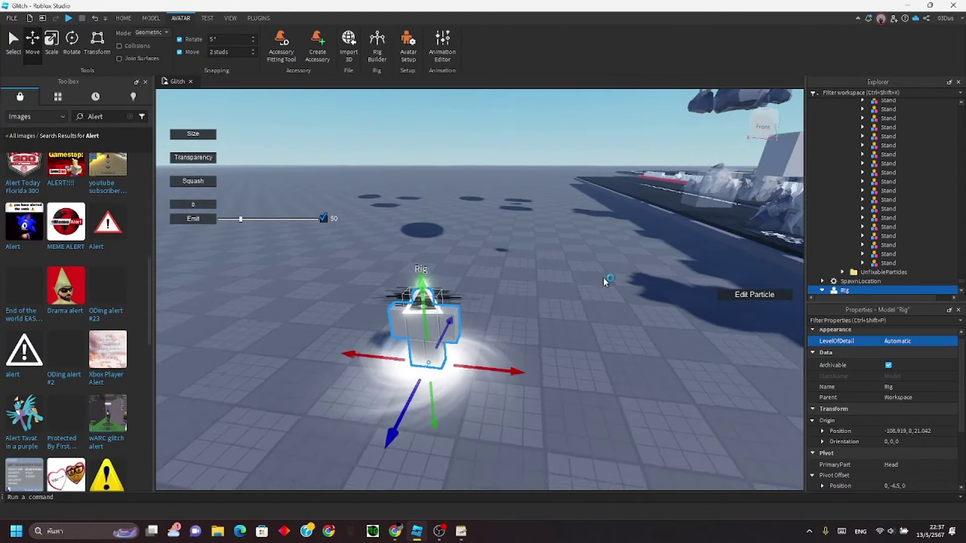
Step: Add a ParticleEmitter to the rig's Torso
scroll(606, 280, "up", 2)
scroll(933, 190, "down", 6)
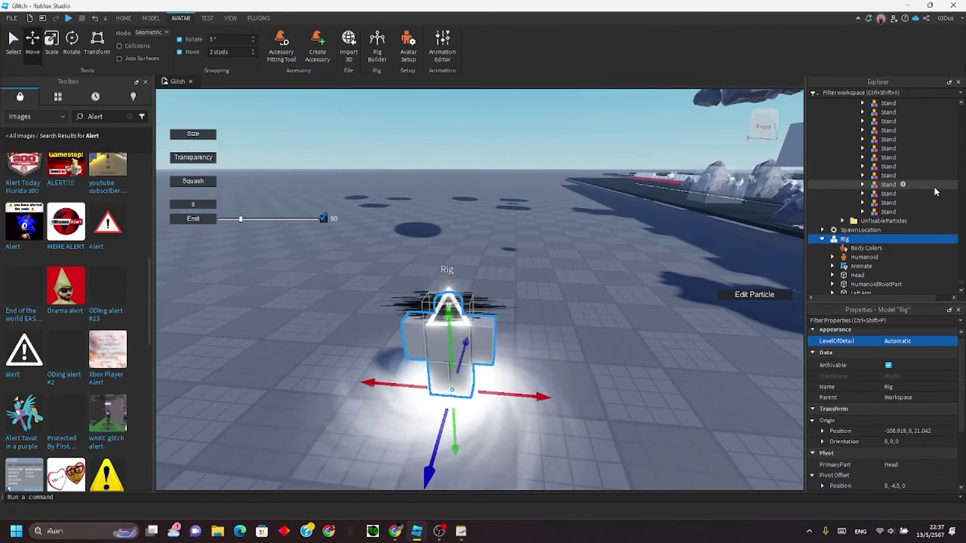
left_click(833, 181)
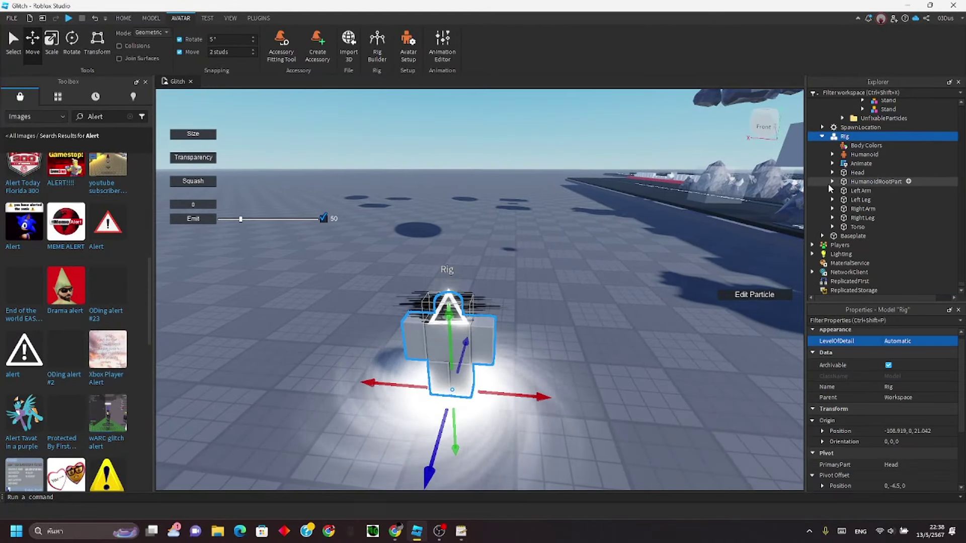
left_click(832, 227)
left_click(845, 245)
scroll(855, 230, "down", 2)
left_click(456, 337)
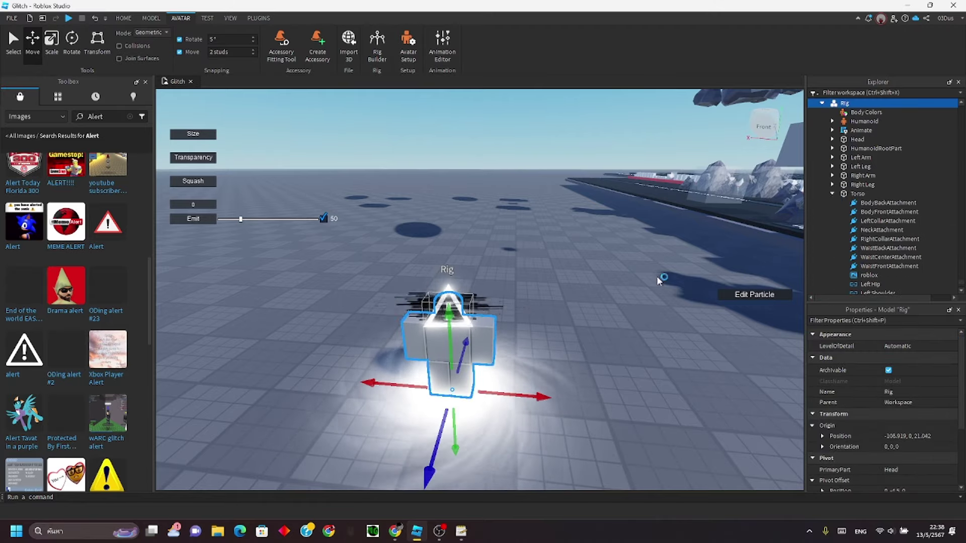
scroll(851, 194, "down", 2)
left_click(872, 143)
type("par")
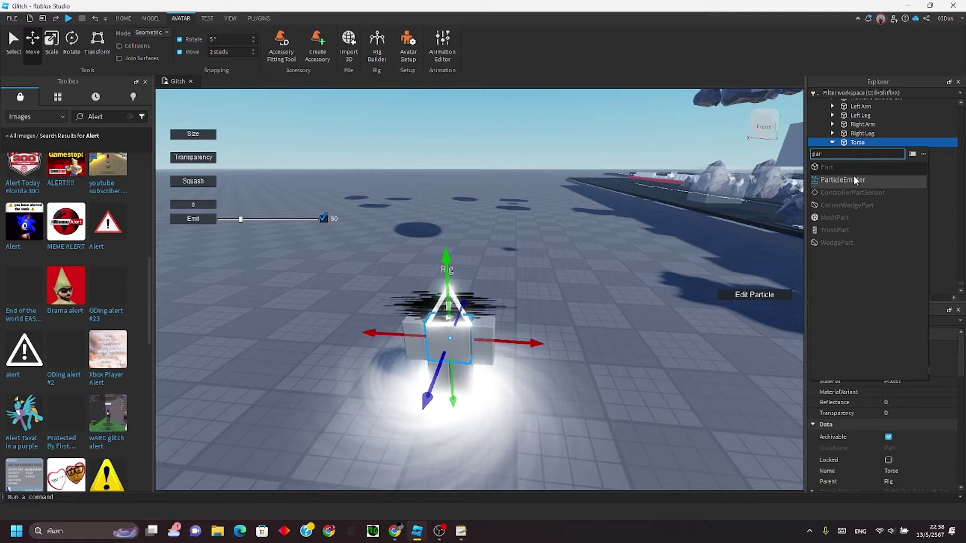
left_click(834, 192)
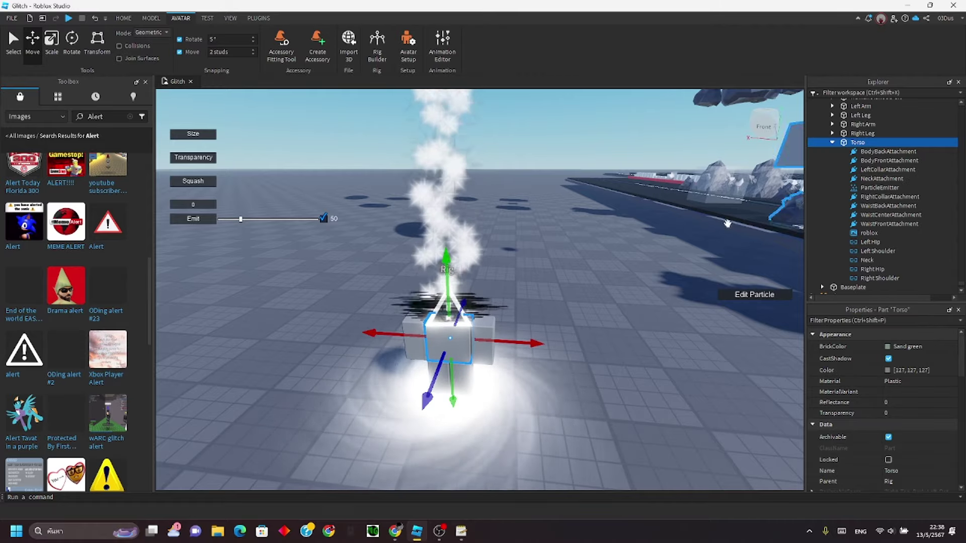
Step: Set the Lifetime of the Torso's ParticleEmitter to 0.1
scroll(727, 223, "up", 2)
right_click_drag(727, 222, 759, 175)
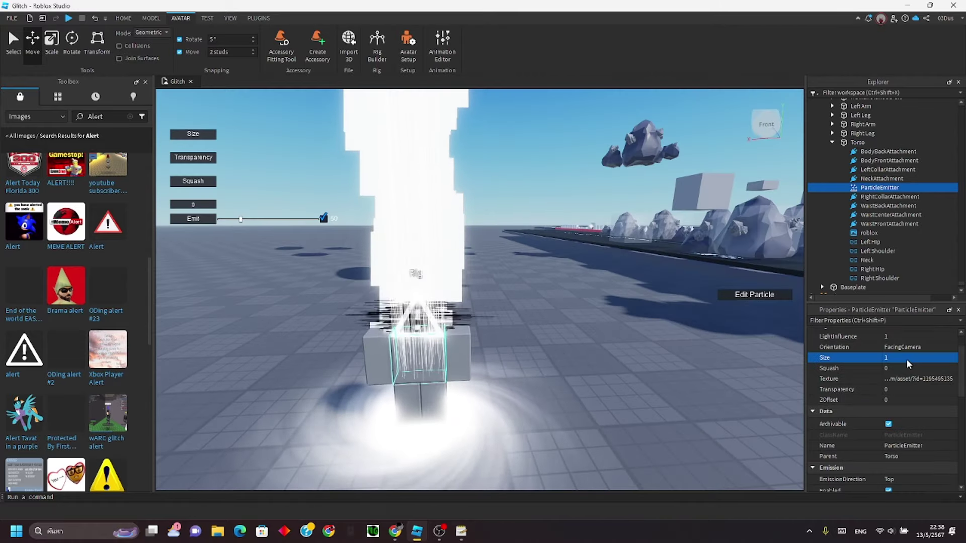
scroll(906, 402, "down", 3)
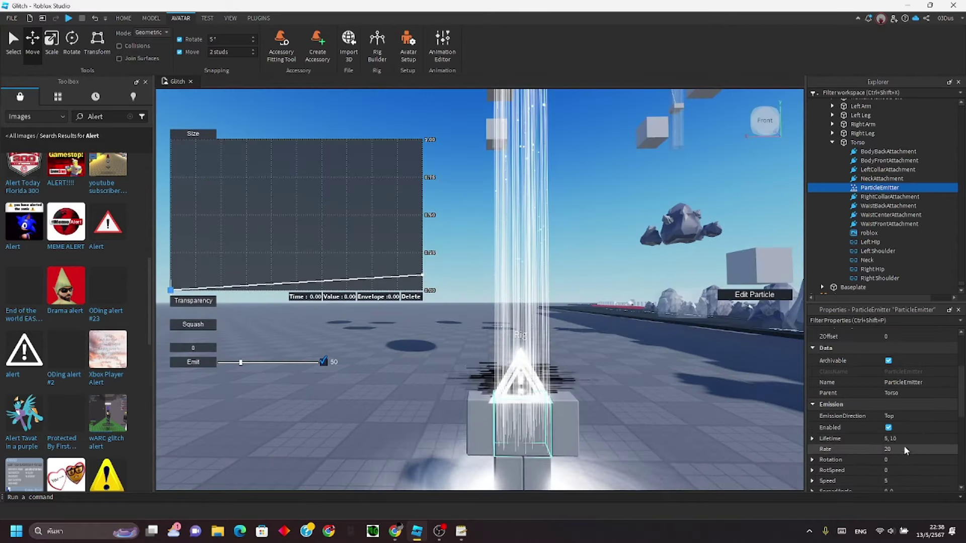
left_click(909, 441)
type("0.1")
key("Return")
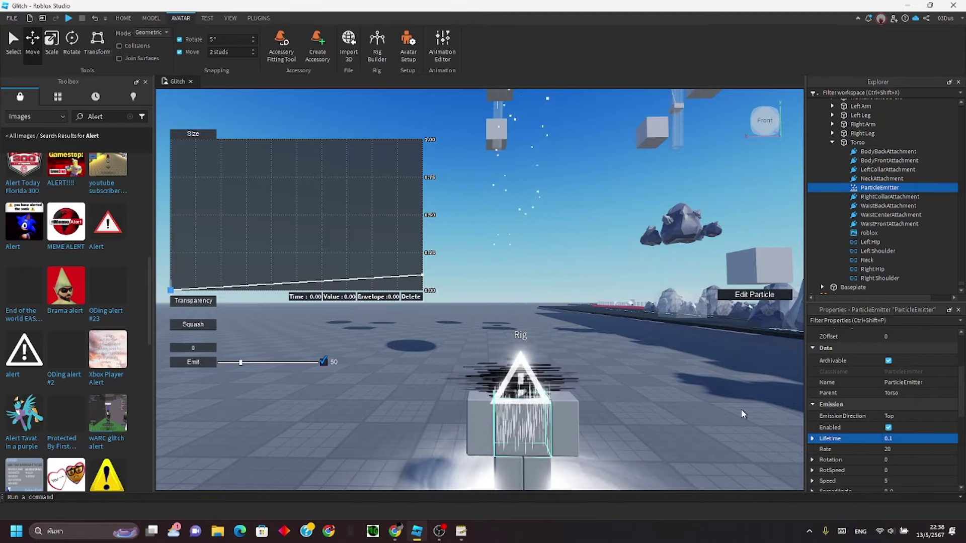
right_click_drag(741, 414, 765, 425)
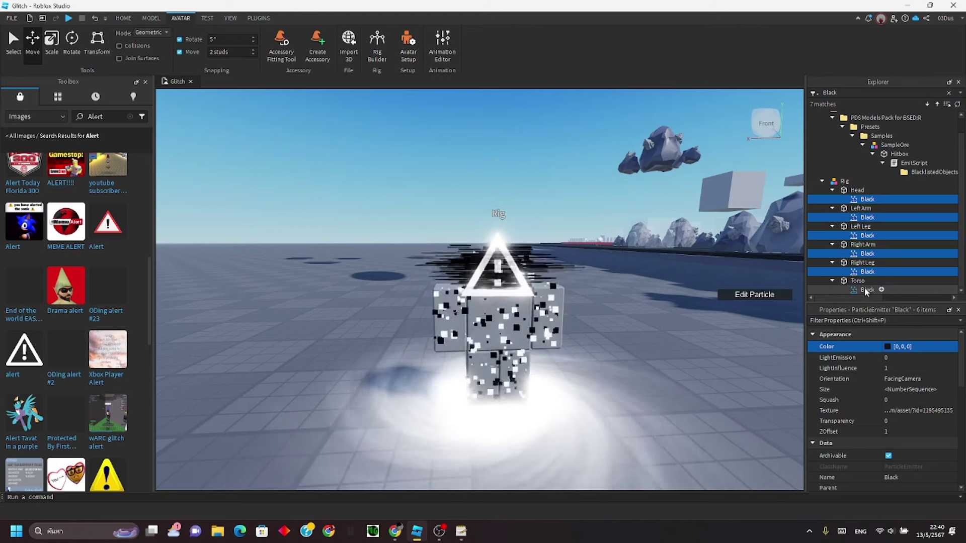
Step: Raise the end point of the Size curve for the Black emitters on all six body parts, and close the particle editor
left_click(179, 135)
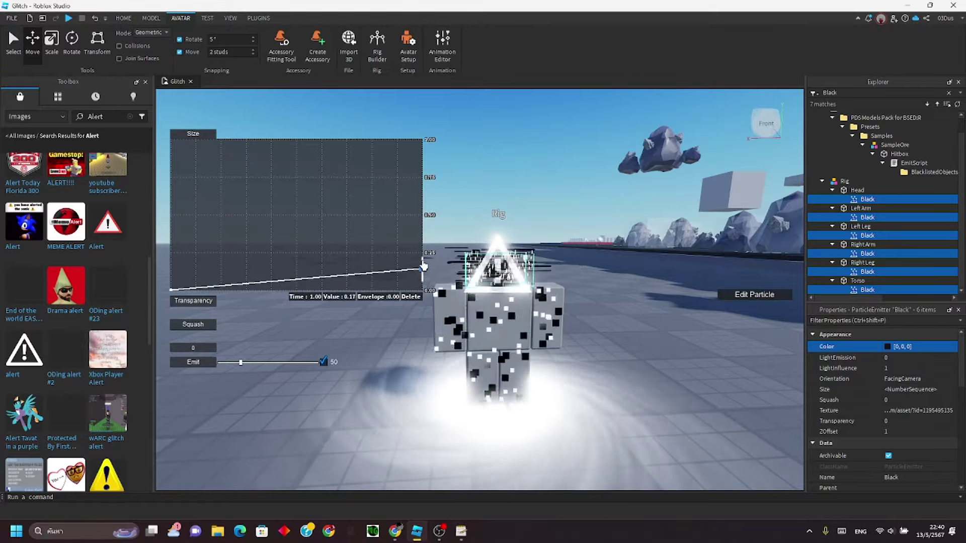
left_click(744, 296)
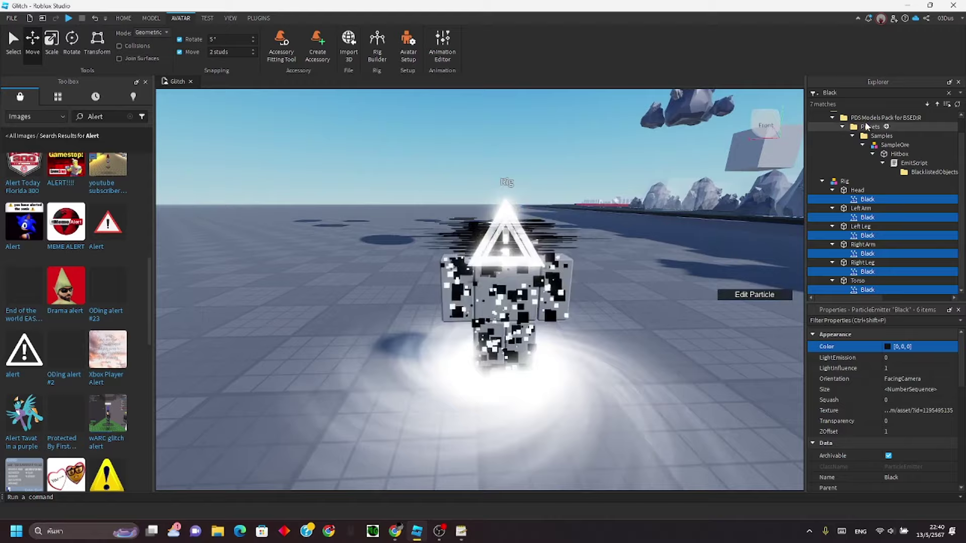
Step: Expand the HumanoidRootPart and its Attachment, and select the ParticleEmitter inside it
left_click(833, 143)
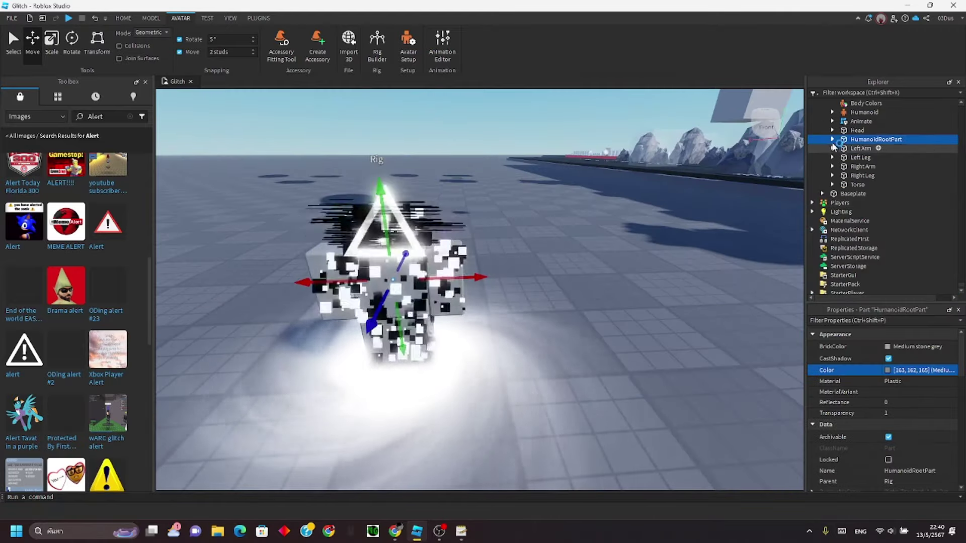
left_click(832, 139)
left_click(843, 149)
left_click(886, 158)
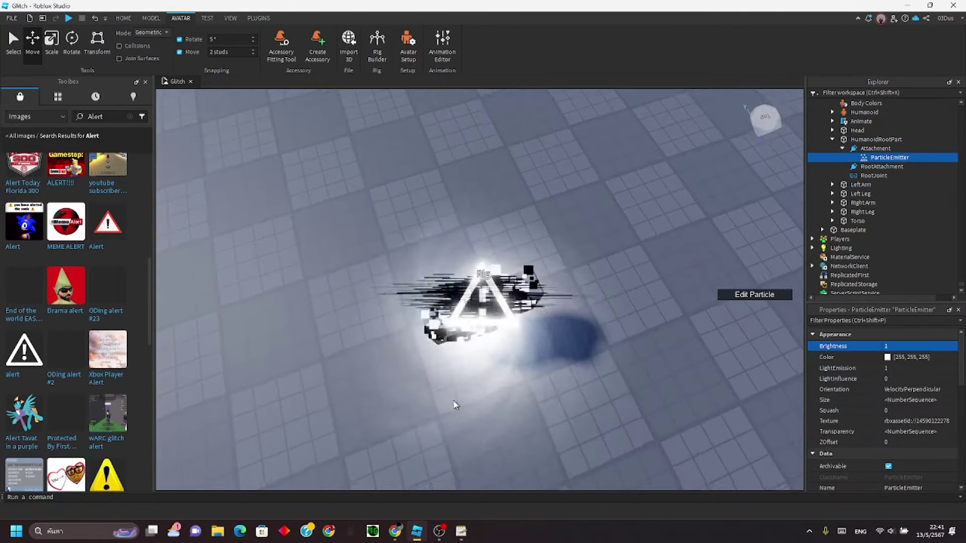
mouse_move(453, 405)
right_mouse_down()
mouse_move(466, 403)
mouse_move(455, 405)
right_mouse_up()
Step: Compare the rig's aura with the Glitch Rework showcase video on YouTube
left_click(395, 531)
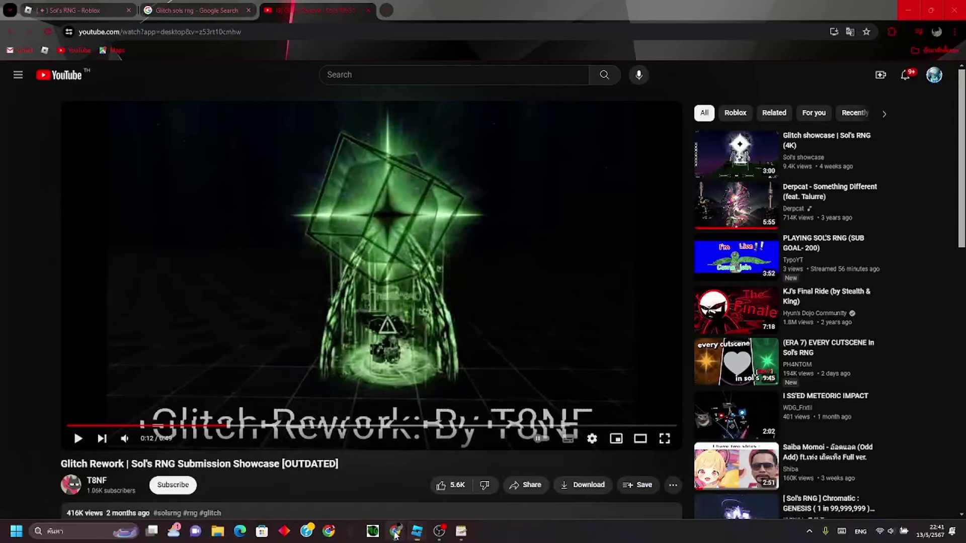
left_click(417, 532)
right_click_drag(544, 391, 560, 389)
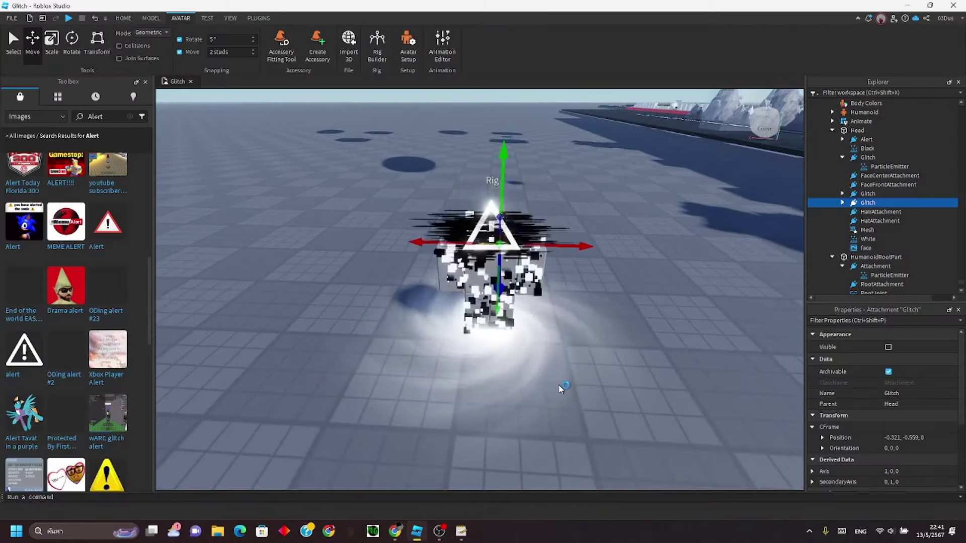
left_click(391, 531)
left_click(416, 532)
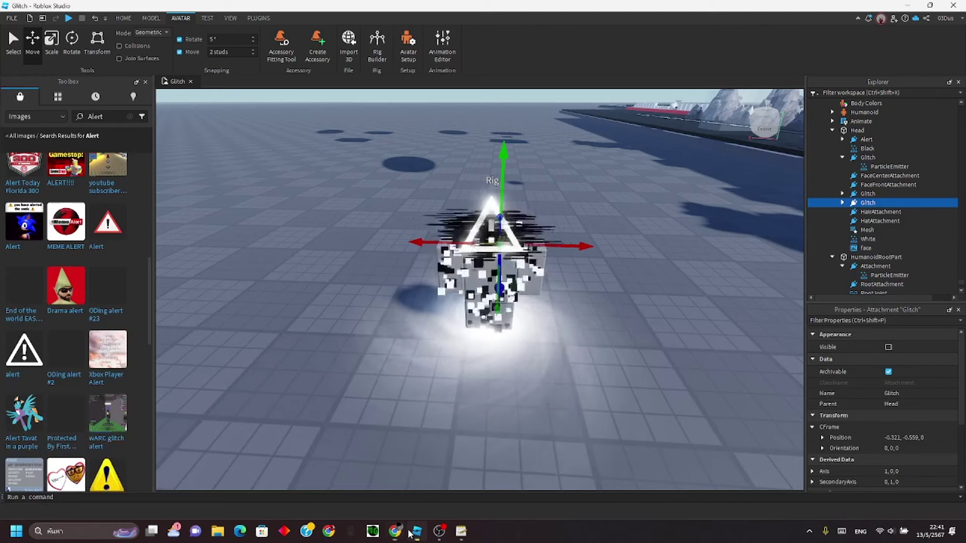
Step: Collapse the Head's contents in the rig's hierarchy, and select the HumanoidRootPart's ParticleEmitter again
left_click(842, 157)
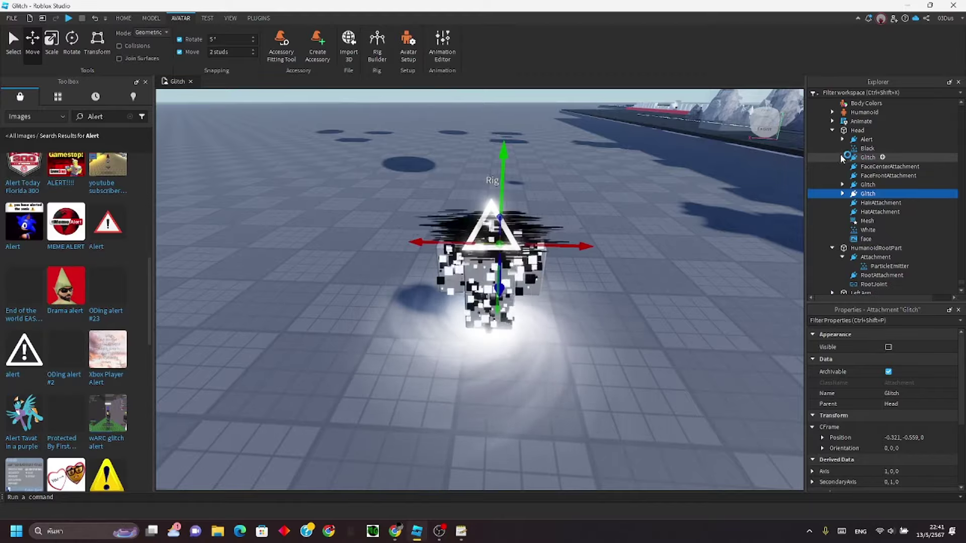
left_click(832, 130)
left_click(866, 157)
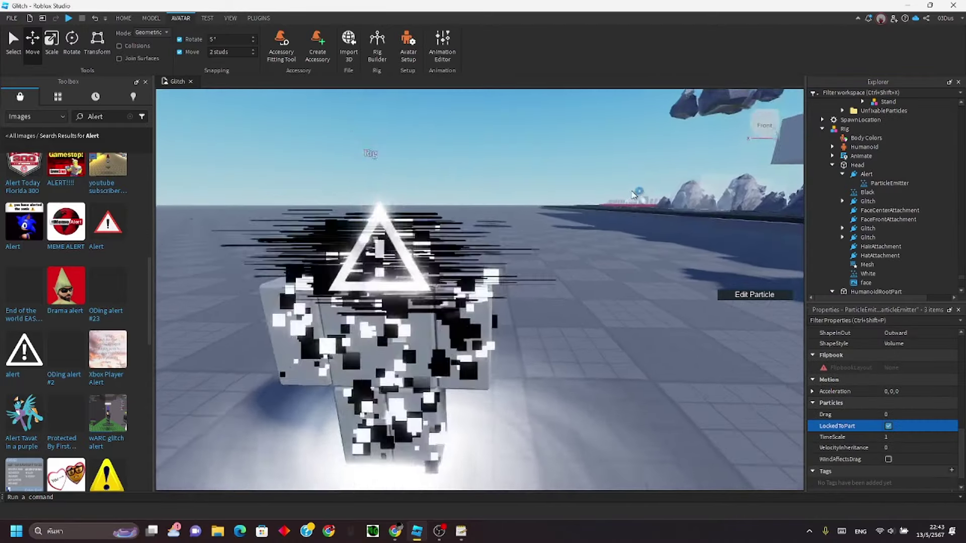
right_click_drag(633, 195, 638, 198)
scroll(634, 199, "down", 2)
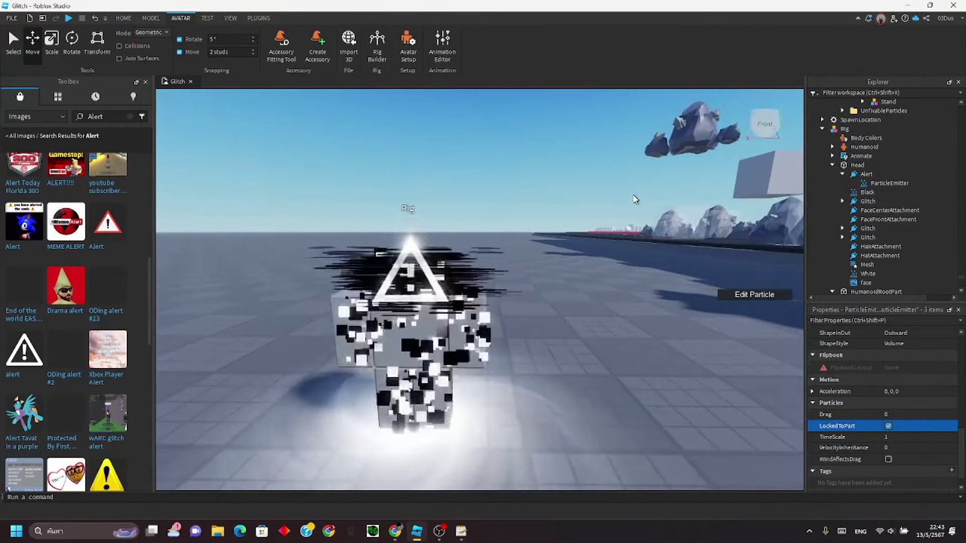
scroll(633, 198, "up", 4)
scroll(633, 198, "down", 3)
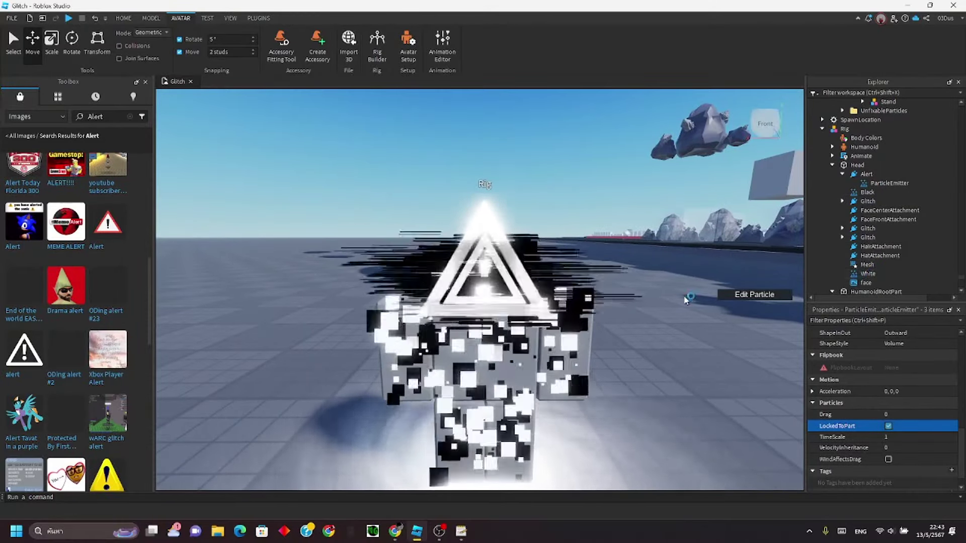
right_click_drag(622, 304, 617, 319)
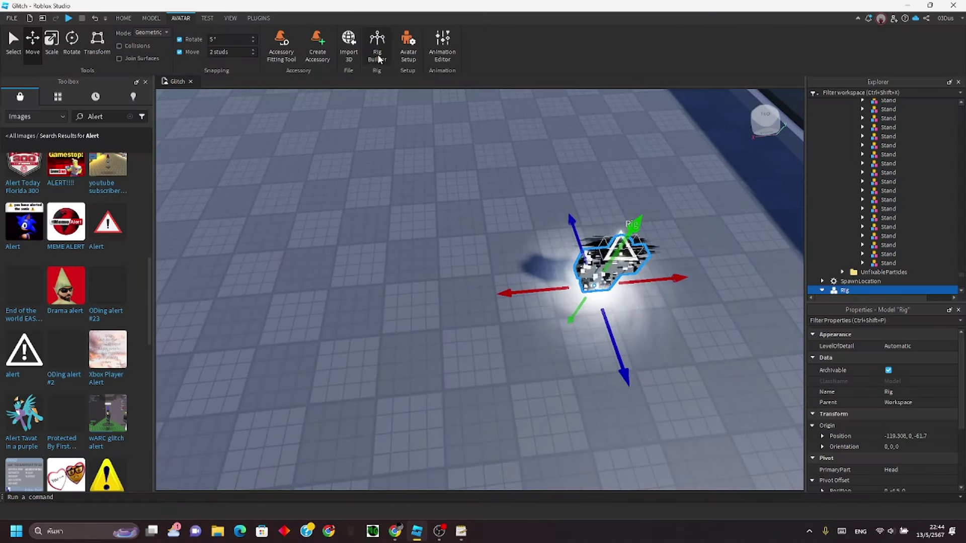
right_click_drag(400, 101, 382, 118)
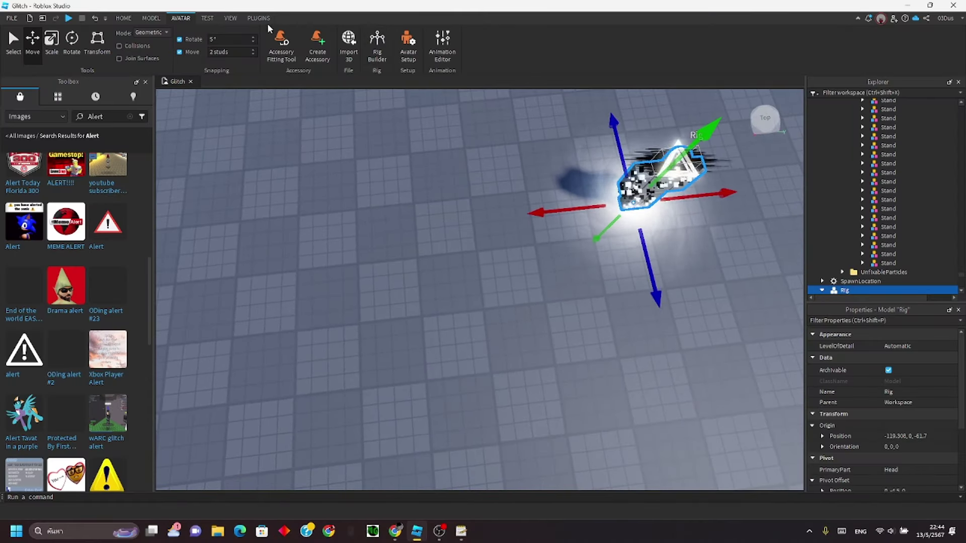
Step: Insert a block part on the baseplate near the rig
scroll(173, 19, "up", 1)
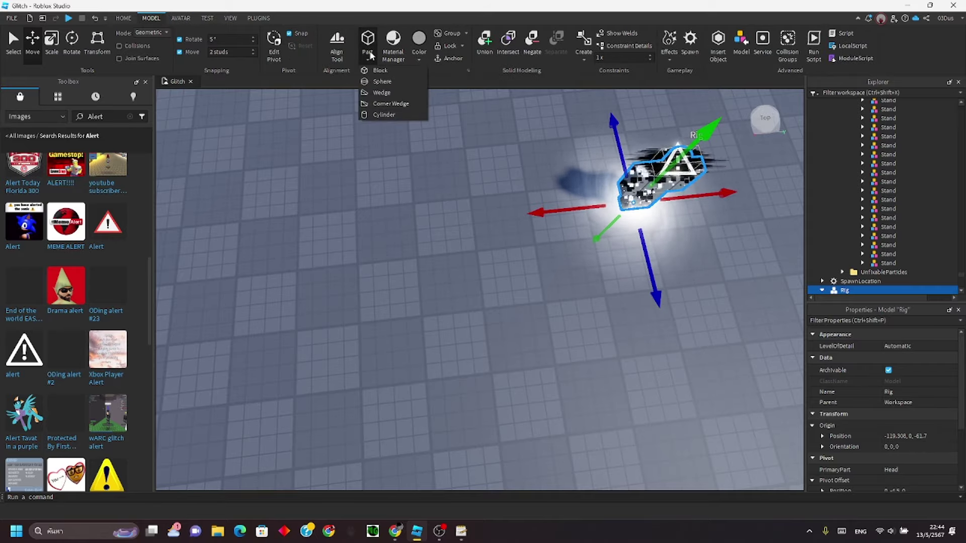
right_click_drag(503, 229, 503, 176)
scroll(503, 229, "down", 2)
Step: Scale the new part up along its height, width and depth into a large cube
key("ctrl+3")
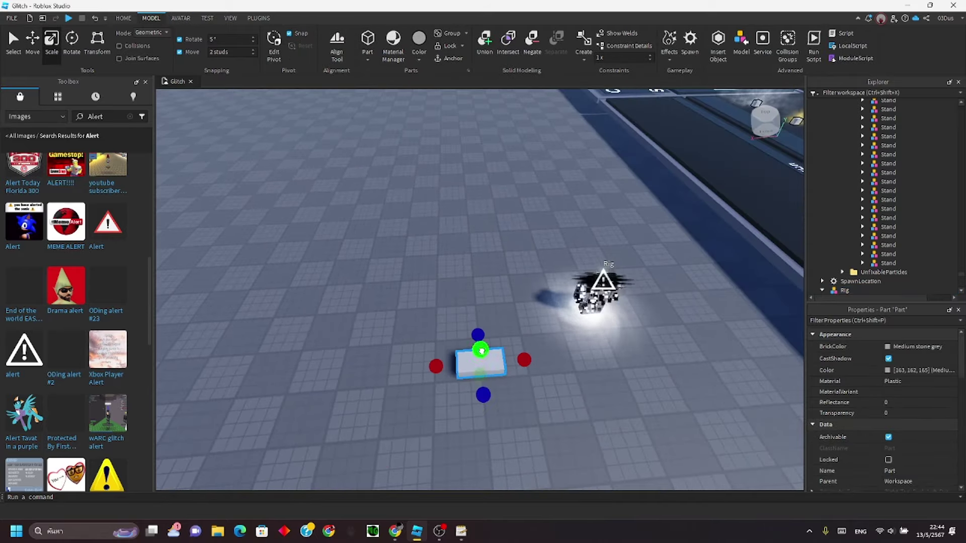
left_click_drag(481, 349, 480, 302)
right_click_drag(481, 302, 490, 261)
left_click_drag(493, 410, 529, 402)
right_click_drag(529, 402, 508, 433)
left_click_drag(518, 375, 589, 413)
key("d")
right_click_drag(589, 413, 513, 383)
left_click_drag(555, 357, 569, 357)
key("w")
key("a")
mouse_move(569, 357)
right_mouse_down()
mouse_move(584, 357)
mouse_move(569, 356)
right_mouse_up()
key("d")
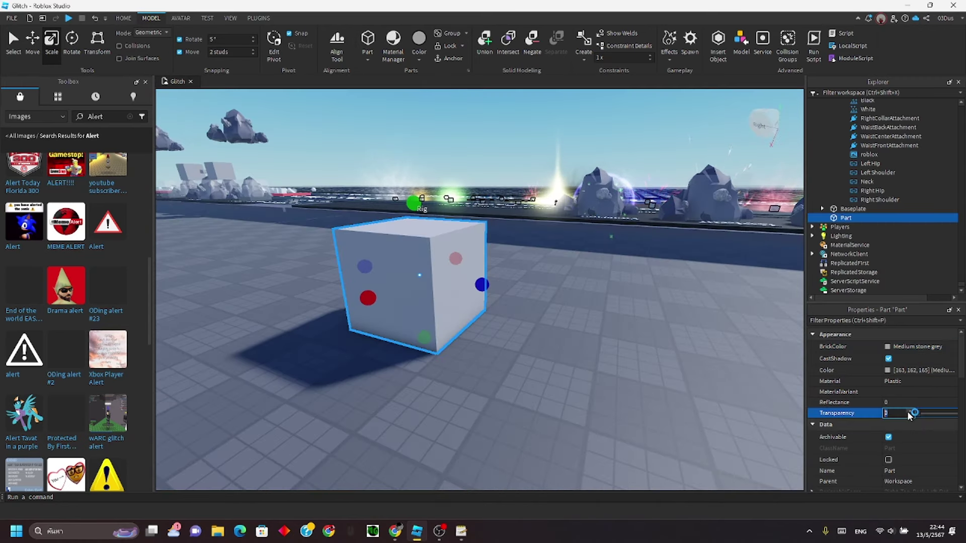
Step: Set the part's Transparency to 1 and add a SelectionBox to it
type("1")
key("Return")
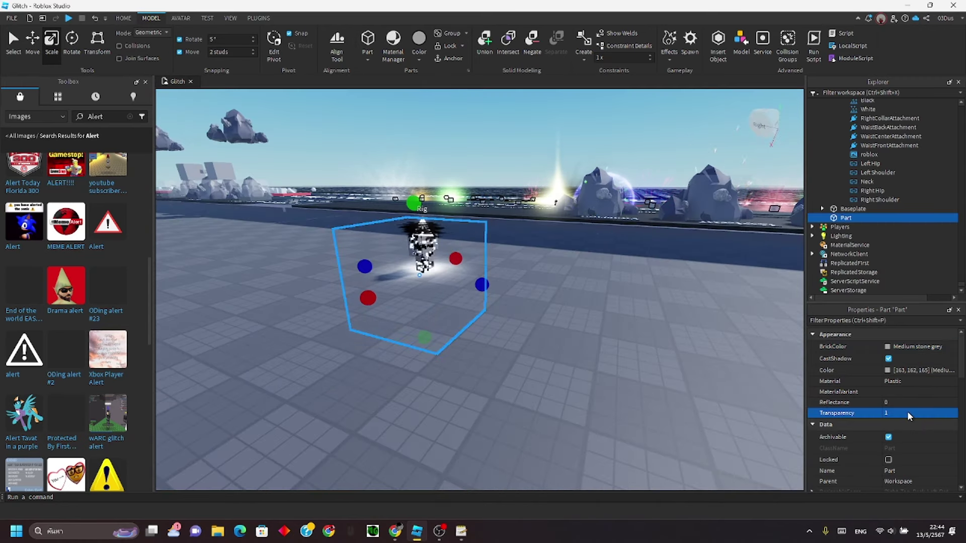
left_click(858, 218)
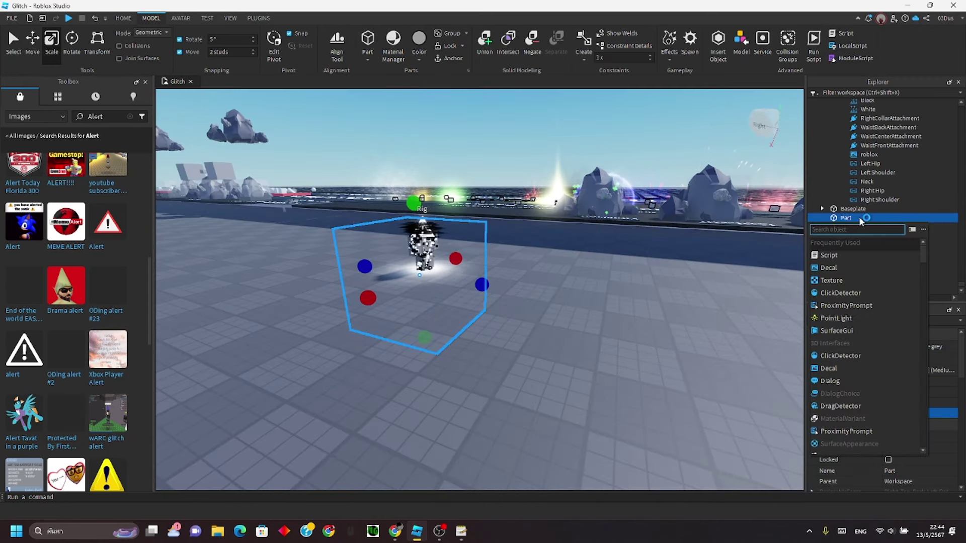
left_click(852, 242)
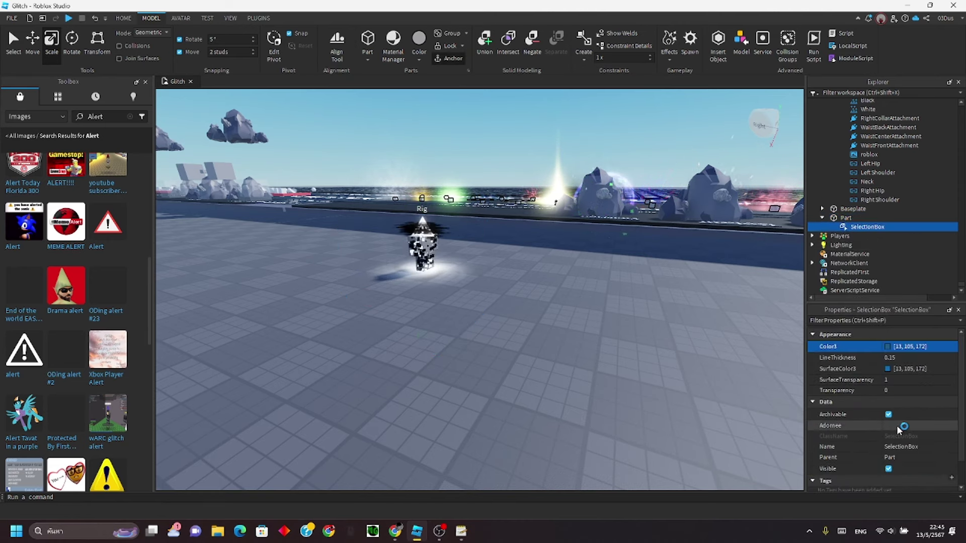
Step: Set the SelectionBox's Adornee to the part and its Color3 to black (0, 0, 0)
left_click(859, 217)
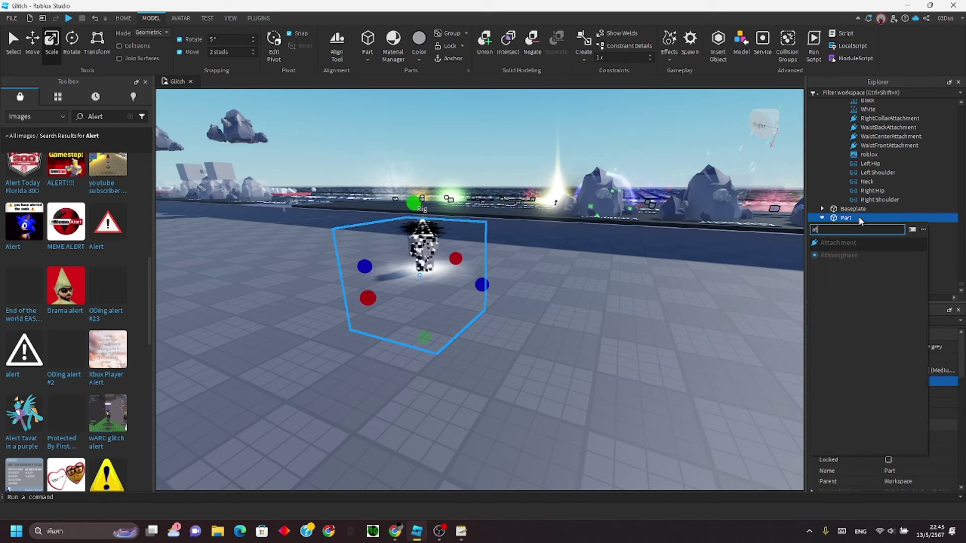
left_click(853, 240)
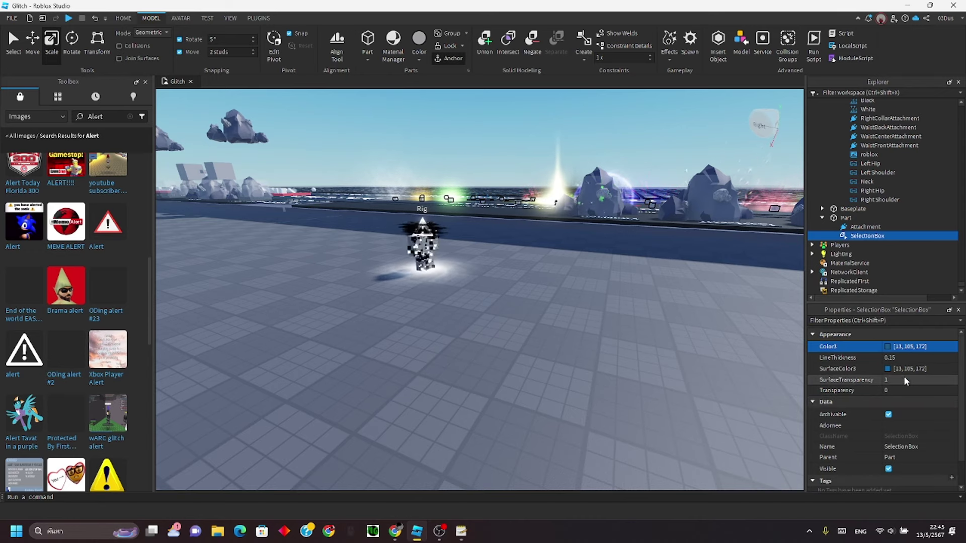
scroll(904, 380, "down", 2)
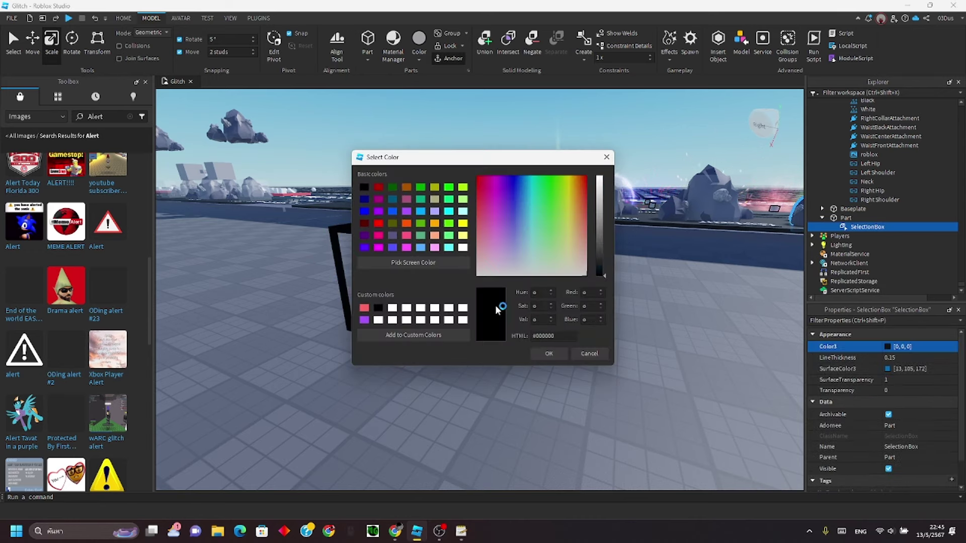
left_click(554, 356)
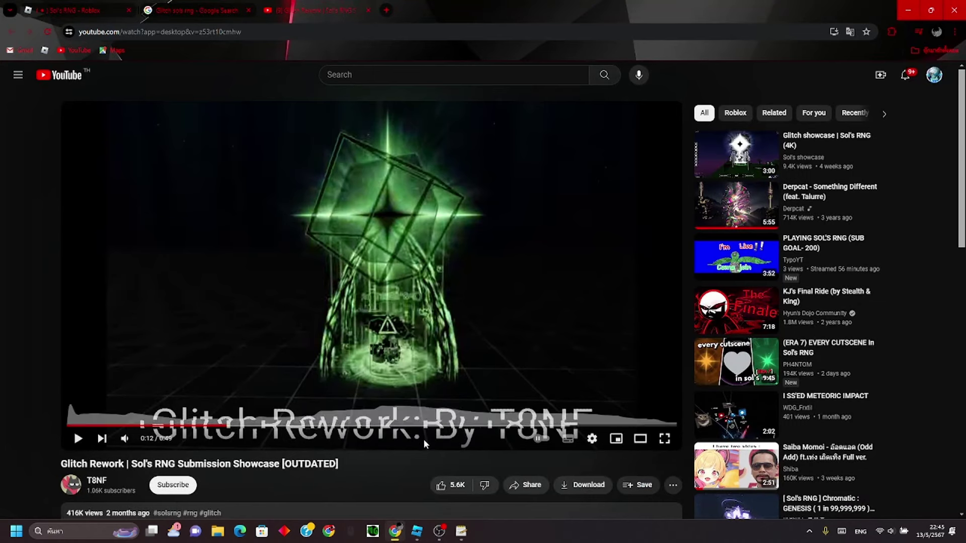
Step: Return to Roblox Studio, set the SelectionBox's LineThickness to 0.1, and give the part custom physical properties with Density 0.01 and zero friction
left_click(417, 531)
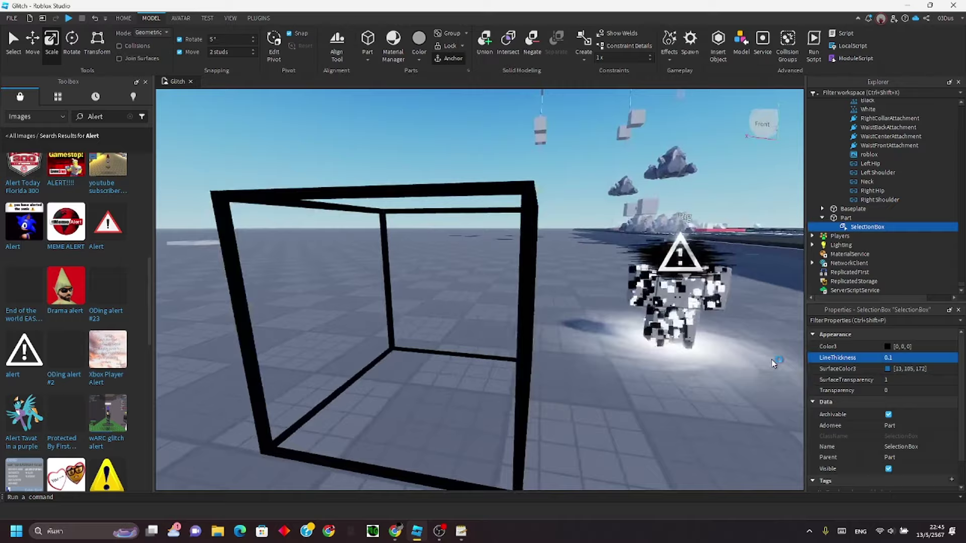
mouse_move(774, 360)
right_mouse_down()
mouse_move(775, 370)
mouse_move(776, 361)
right_mouse_up()
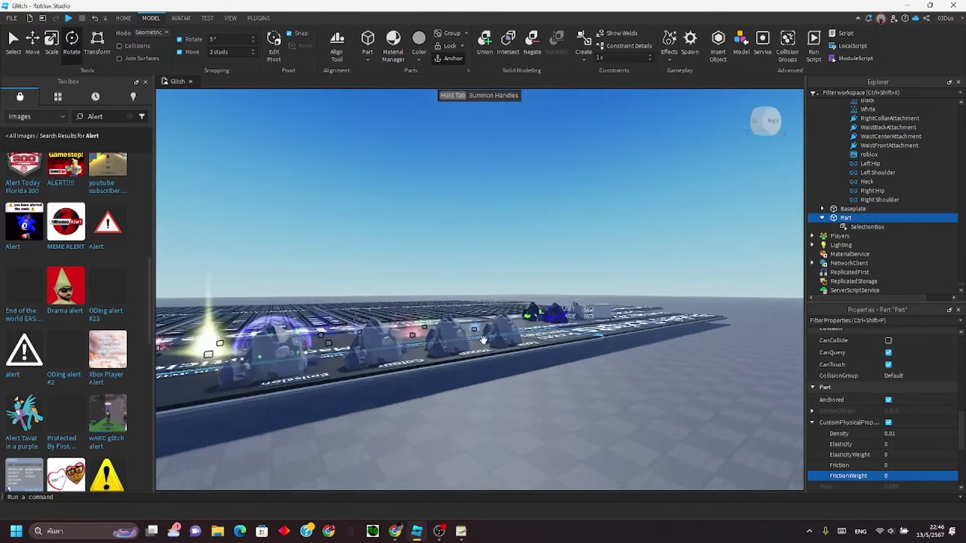
key("w")
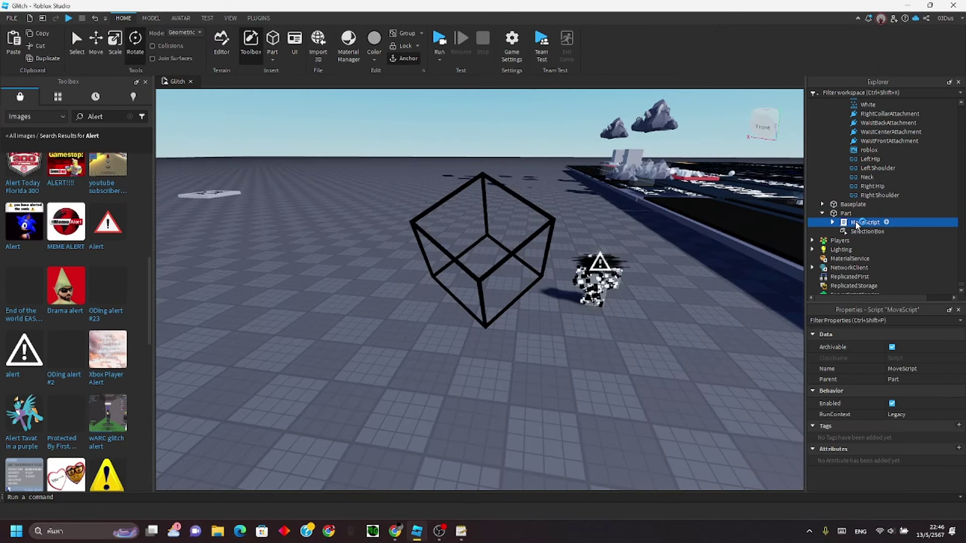
Step: Review the code of the part's MoveScript, and open its MovementTrajectory value for editing
double_click(858, 223)
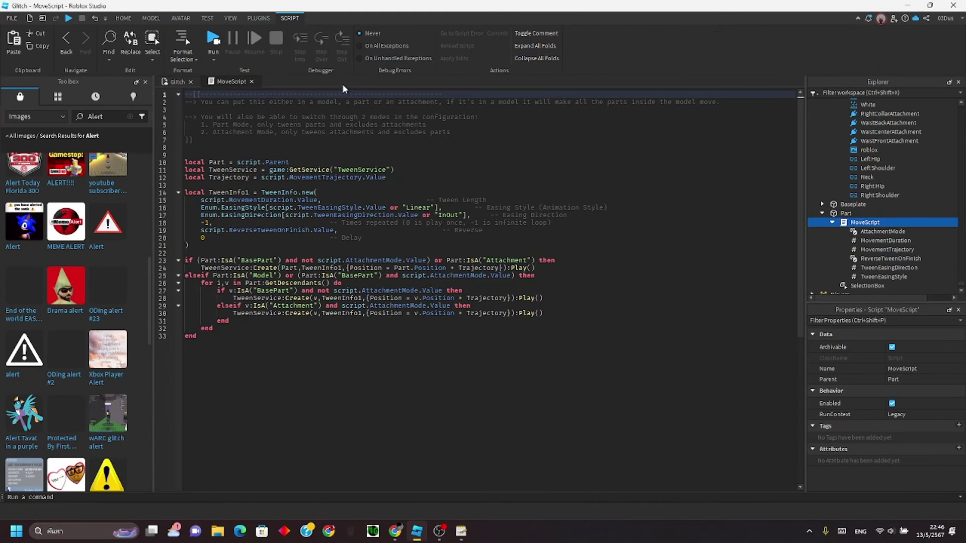
left_click(252, 82)
left_click(837, 250)
left_click(903, 389)
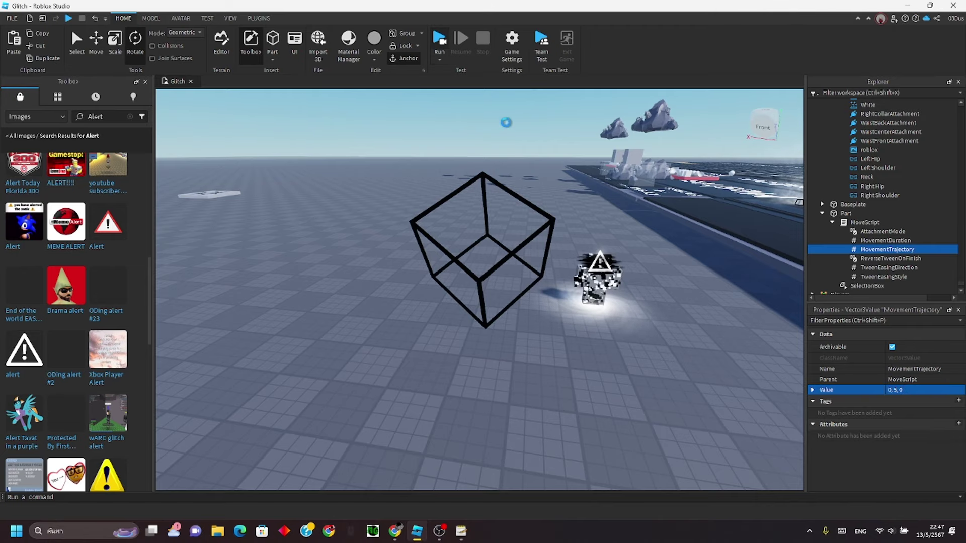
left_click(899, 389)
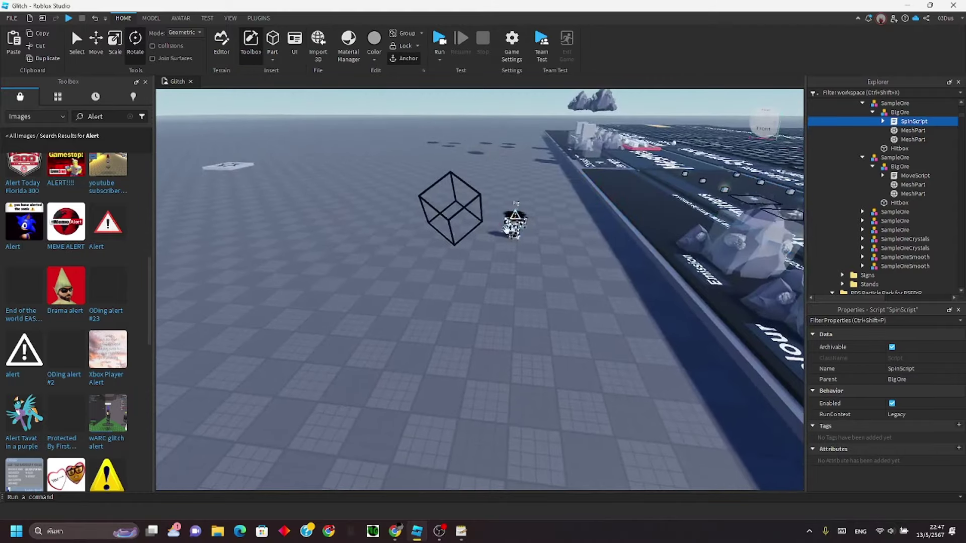
Step: Copy the sample ore's SpinScript into the part with SpinTrajectory 360, 360, 360, and test-run the animation
scroll(875, 207, "down", 3)
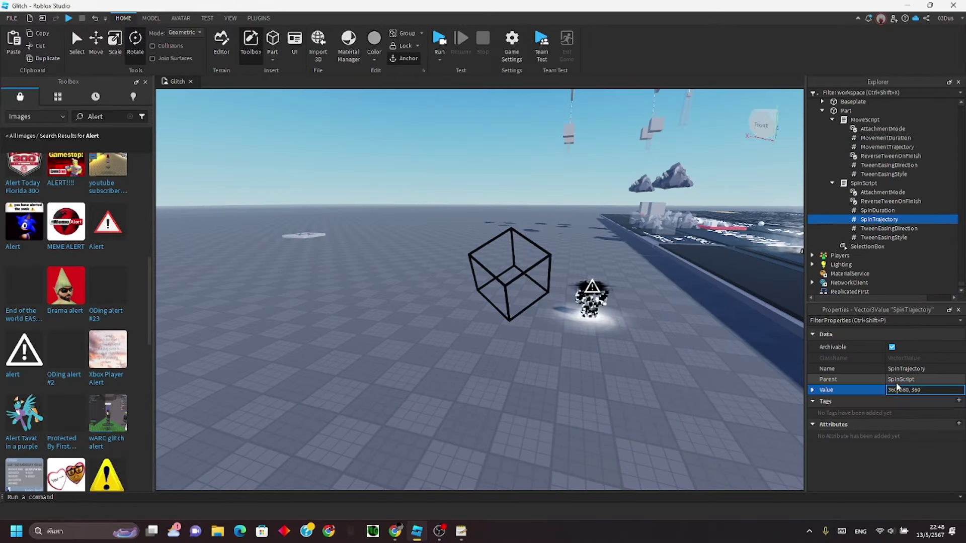
left_click(440, 41)
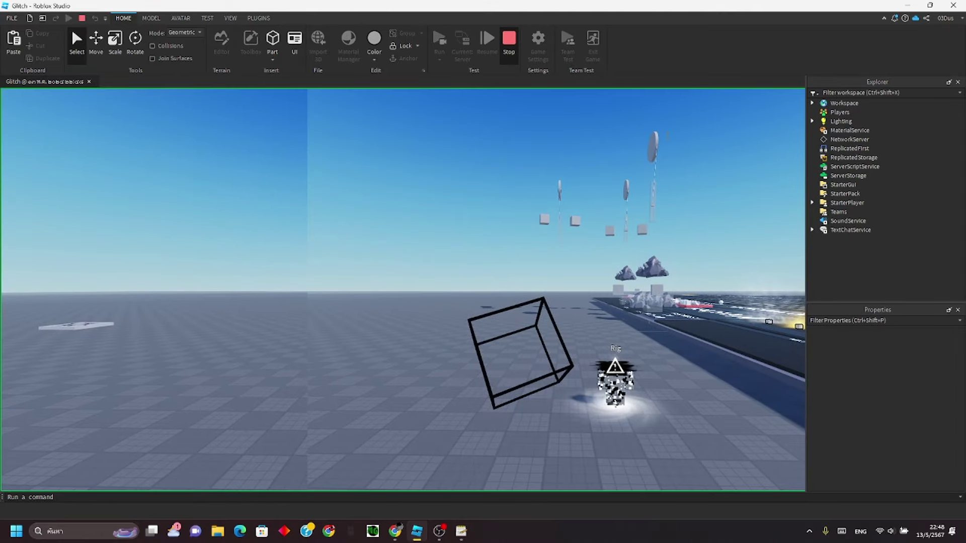
left_click(508, 39)
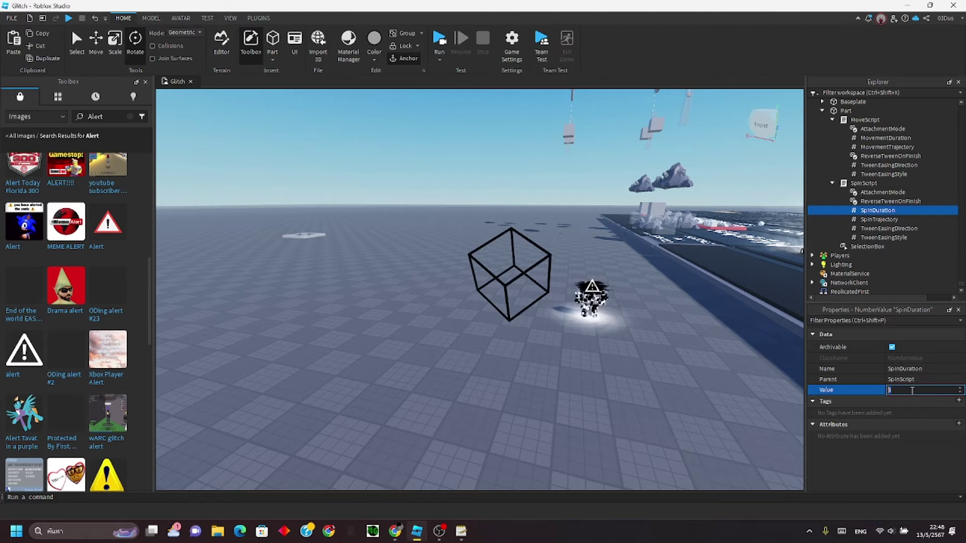
Step: Set the SpinScript's SpinDuration to 6, test-run the animation, and check the script's duration and trajectory values
key("F8")
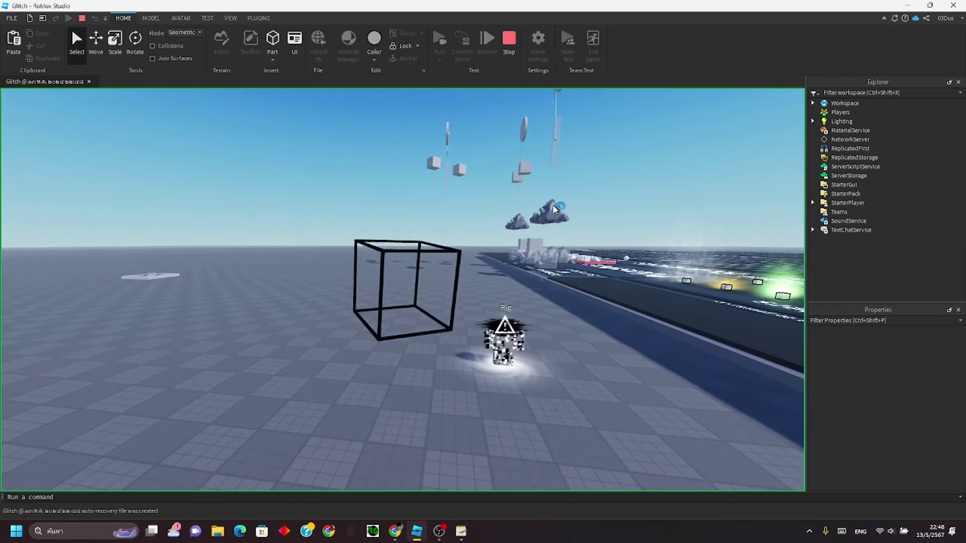
key("shift+F5")
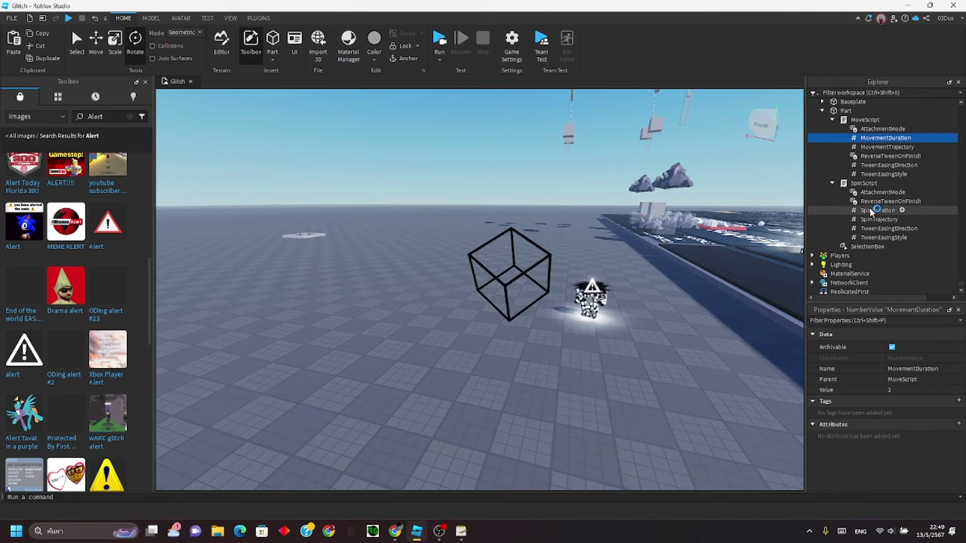
left_click(870, 209)
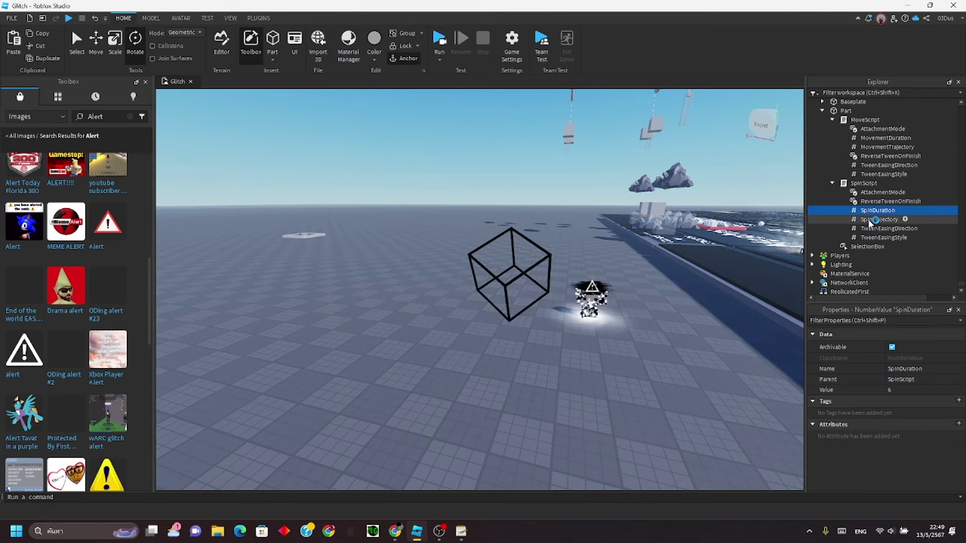
left_click(868, 219)
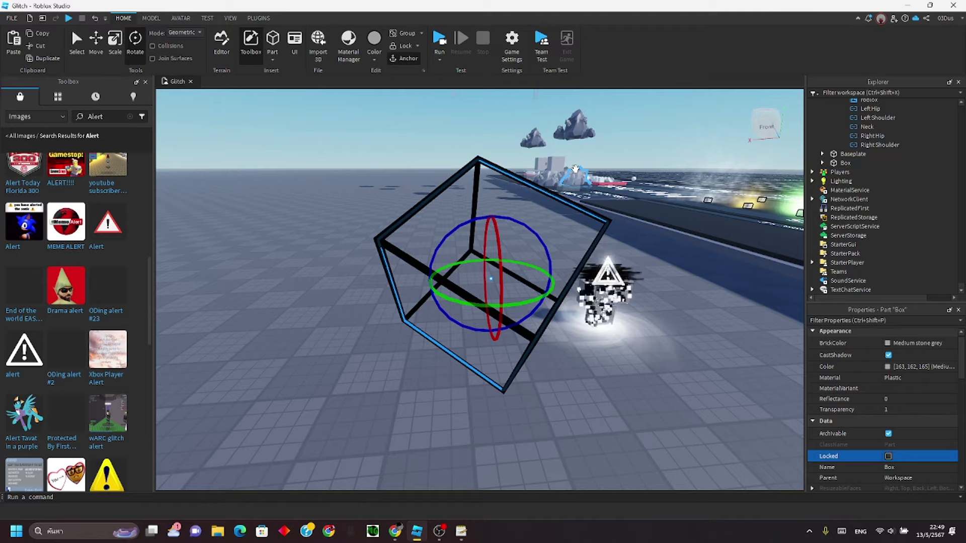
Step: Duplicate the Box and scale the copy down inside the original as a semi-transparent cube with Transparency 0.5
key("ctrl+d")
right_click_drag(574, 169, 575, 168)
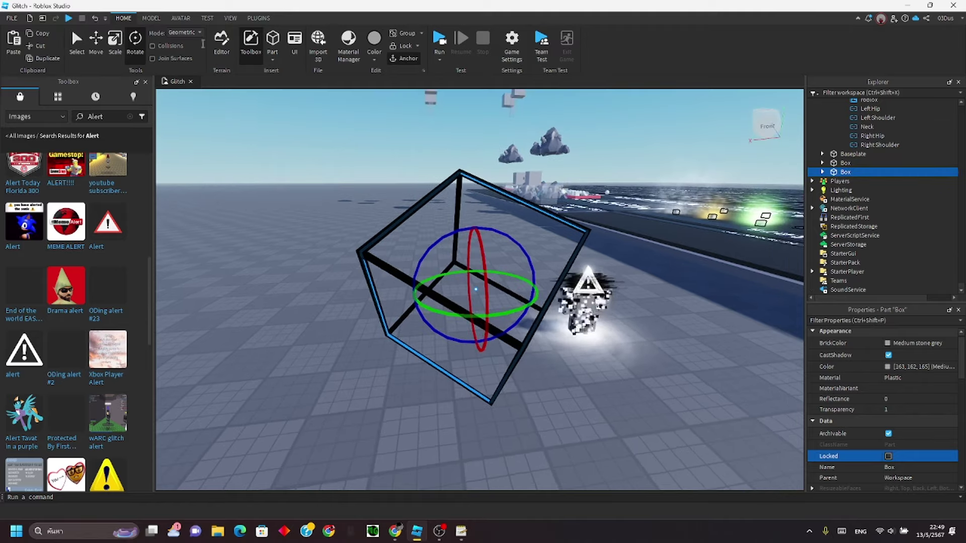
key("ctrl+3")
right_click_drag(536, 302, 536, 302)
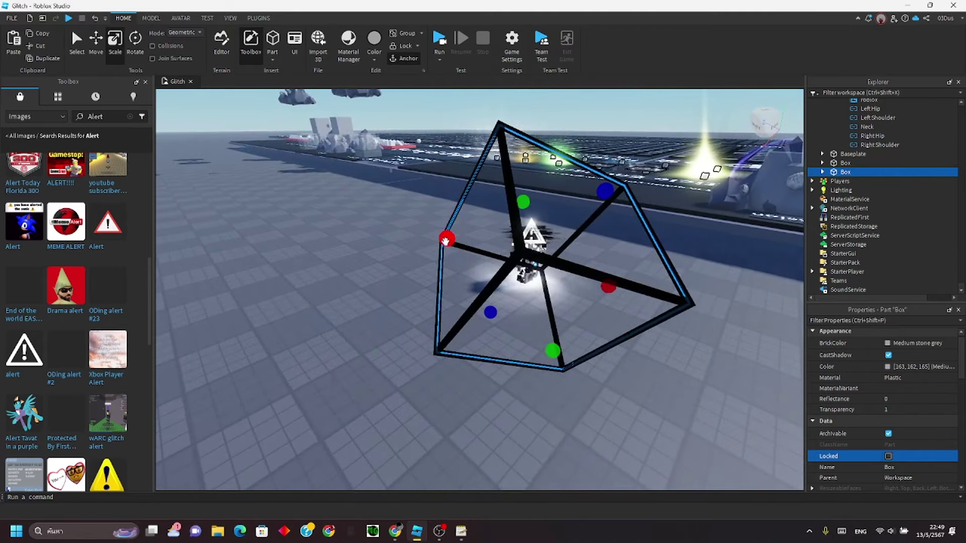
left_click_drag(447, 238, 498, 238)
key("d")
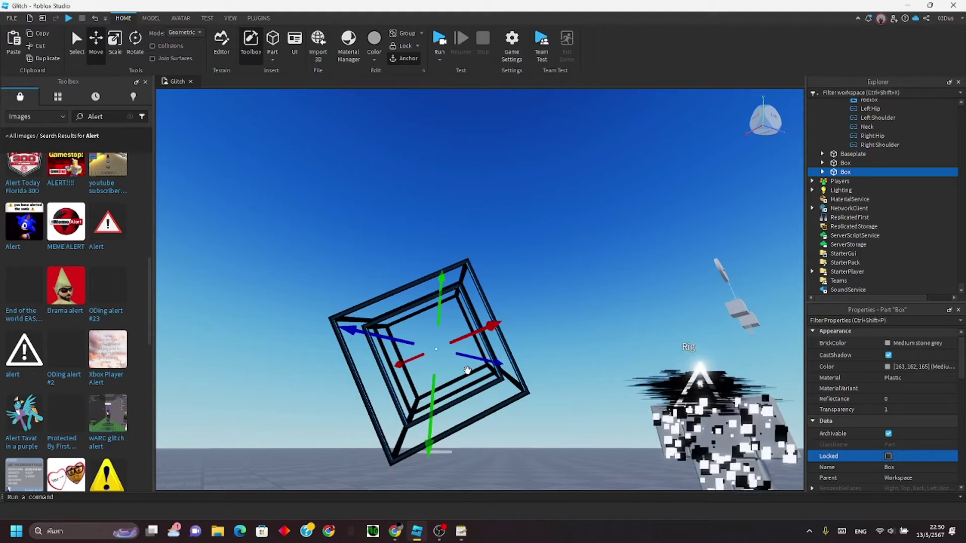
scroll(468, 371, "down", 2)
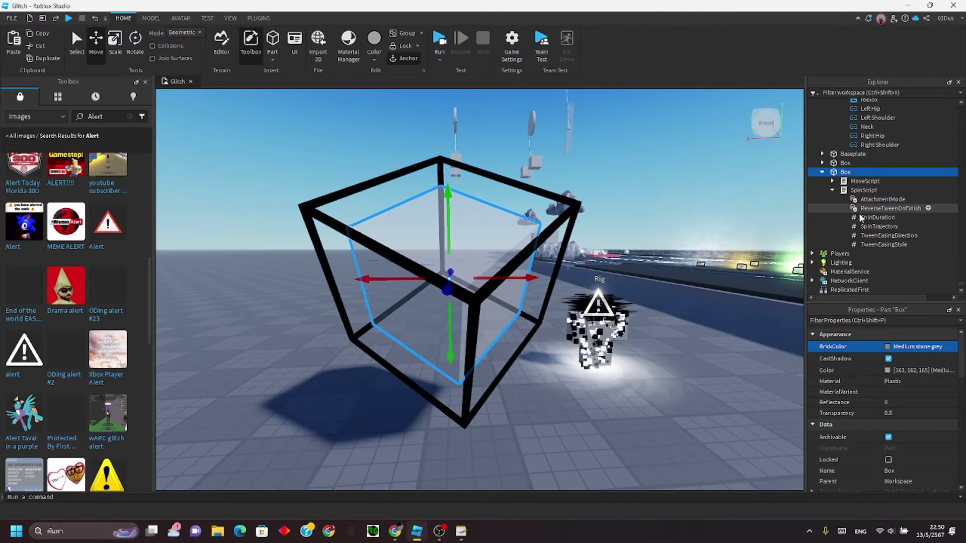
Step: Set the inner Box's SpinTrajectory to -360, -360, -360 and test-run the two spinning cubes
left_click(878, 226)
left_click(925, 390)
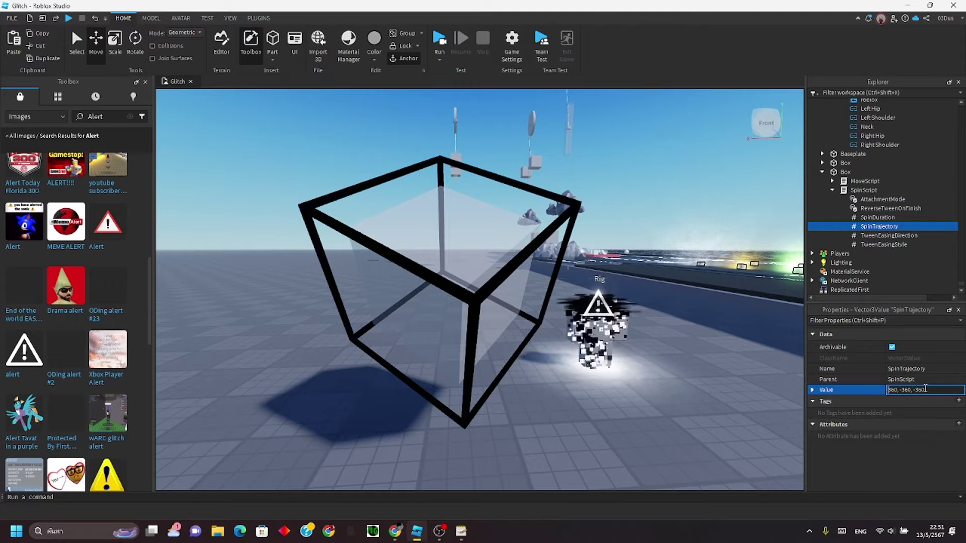
left_click(439, 36)
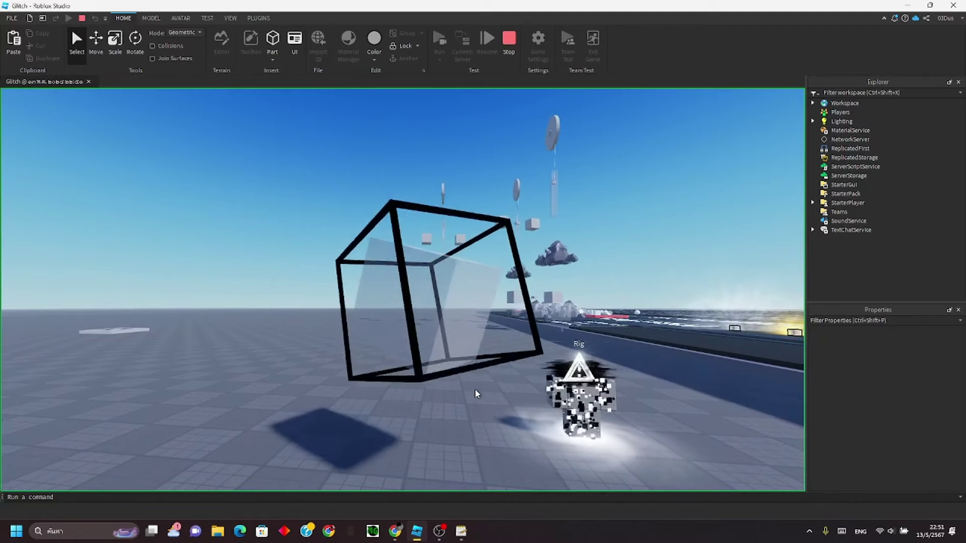
left_click(509, 40)
Step: Collapse the inner Box's contents and nest it inside the outer Box
left_click(833, 190)
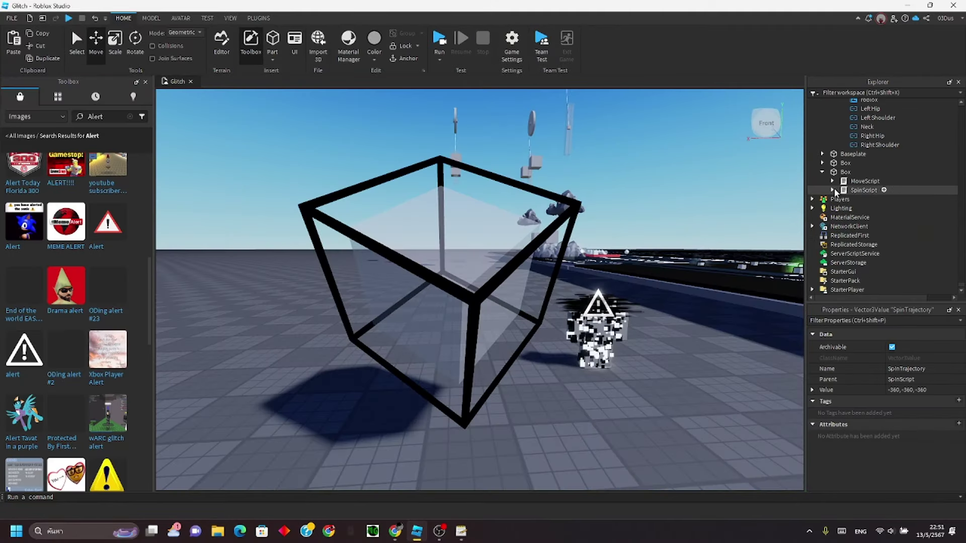
left_click(822, 172)
left_click(836, 172)
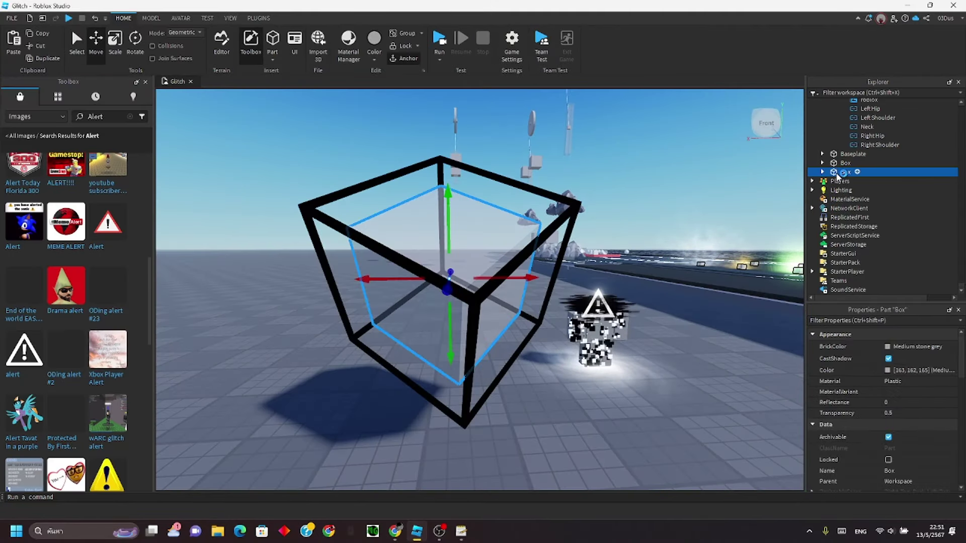
left_click_drag(838, 172, 838, 163)
Step: Move the combined Box so that it floats centred above the rig's head
right_click_drag(593, 186, 586, 244)
key("a")
key("s")
right_click_drag(523, 227, 481, 164)
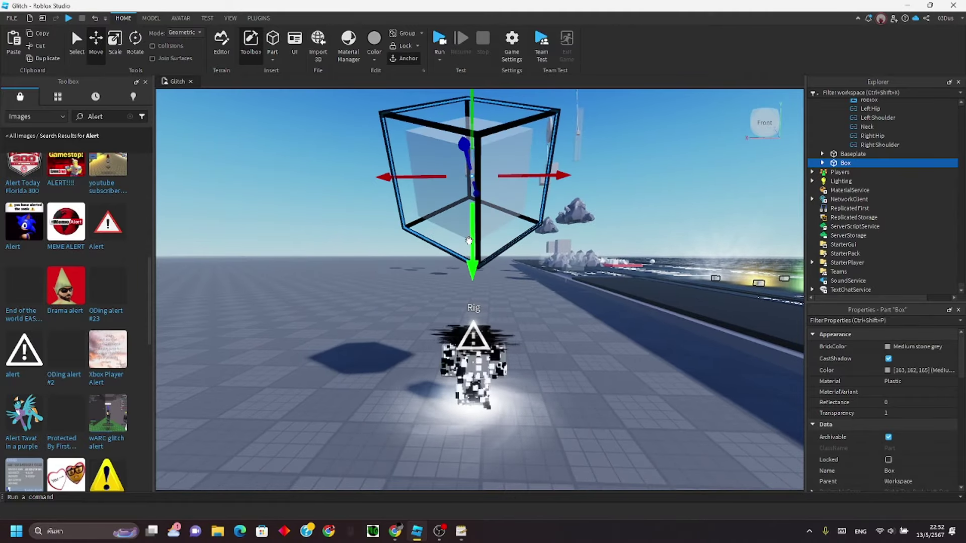
left_click_drag(469, 241, 469, 214)
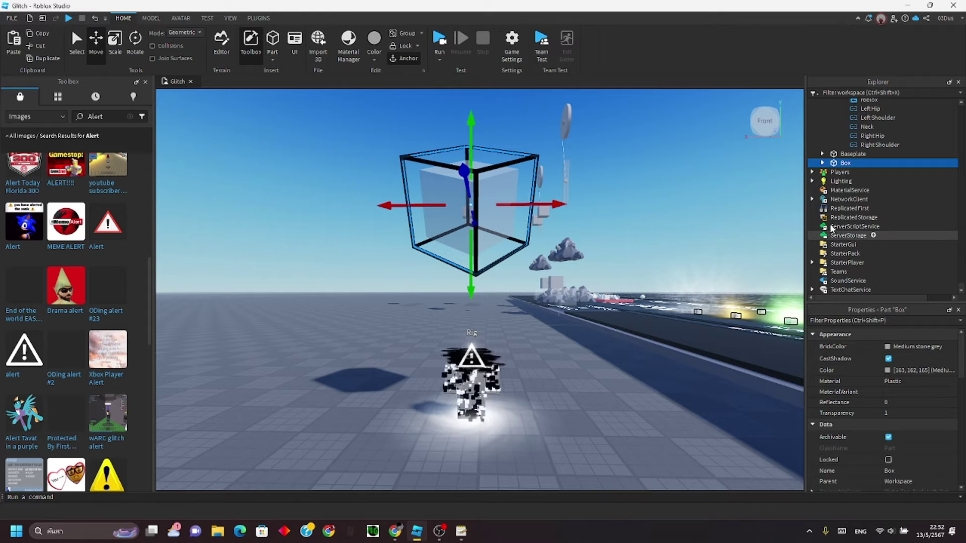
Step: Nest the combined Box inside the rig's HumanoidRootPart and expand its contents
scroll(813, 203, "up", 5)
key("f")
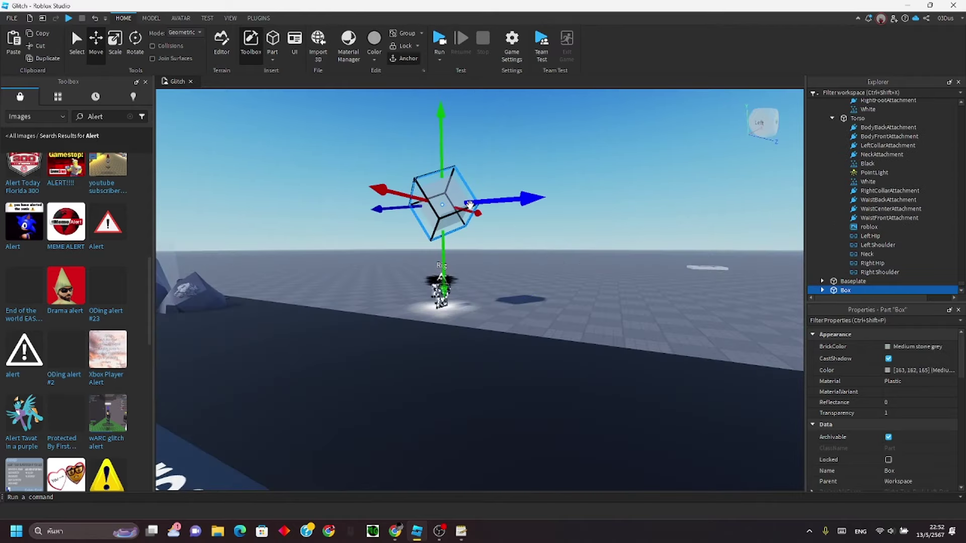
right_click_drag(654, 240, 657, 243)
left_click_drag(845, 256, 864, 201)
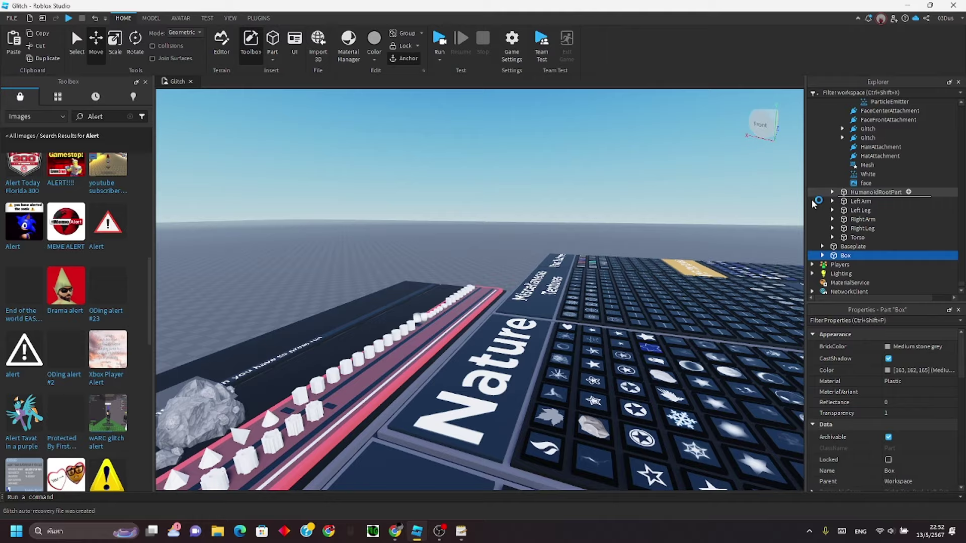
right_click_drag(635, 228, 636, 227)
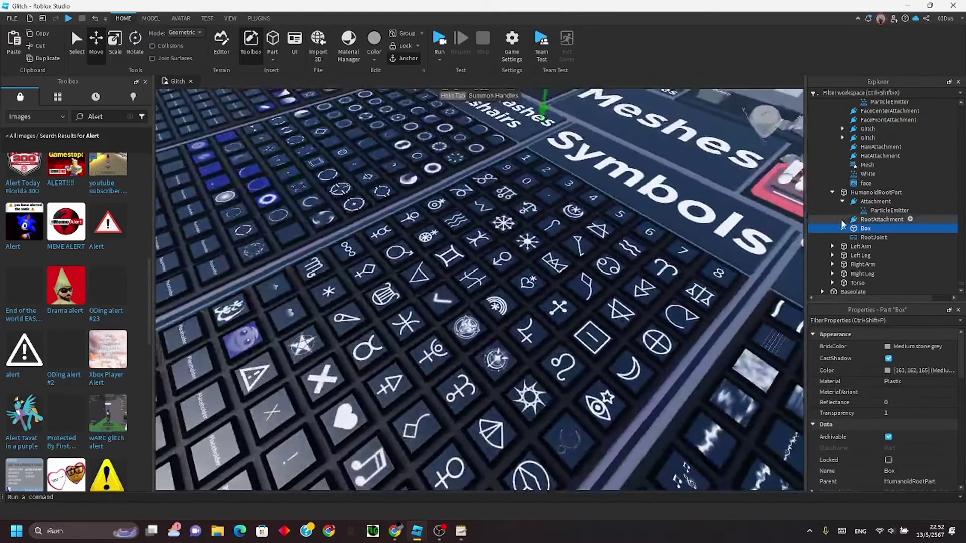
left_click(843, 229)
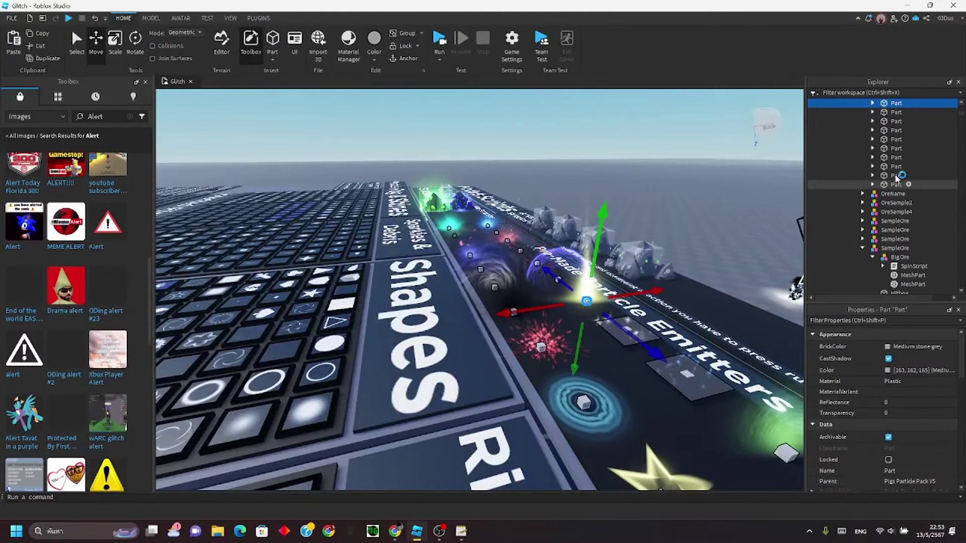
Step: Set the Size of the star emitter in the Box's Attachment to 5 and its Color to black
left_click(903, 400)
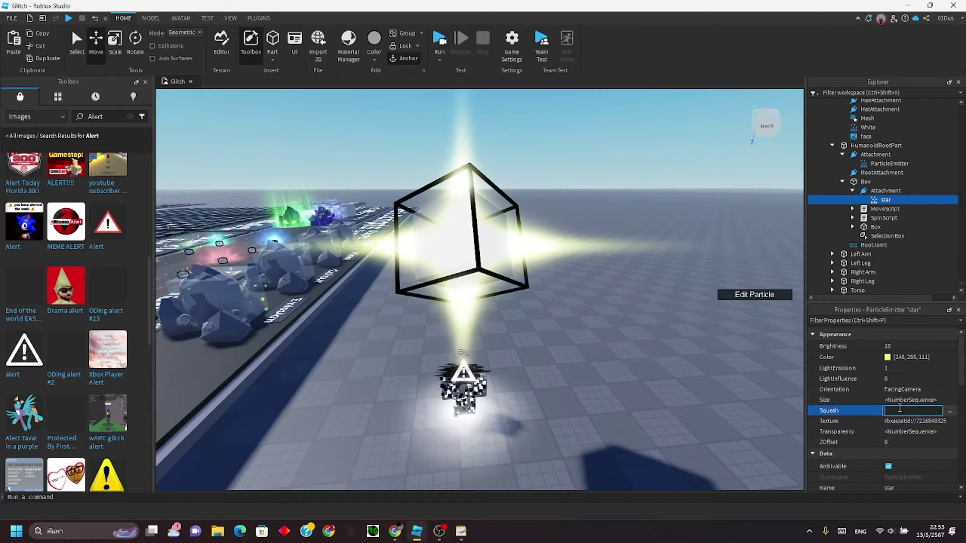
type("4")
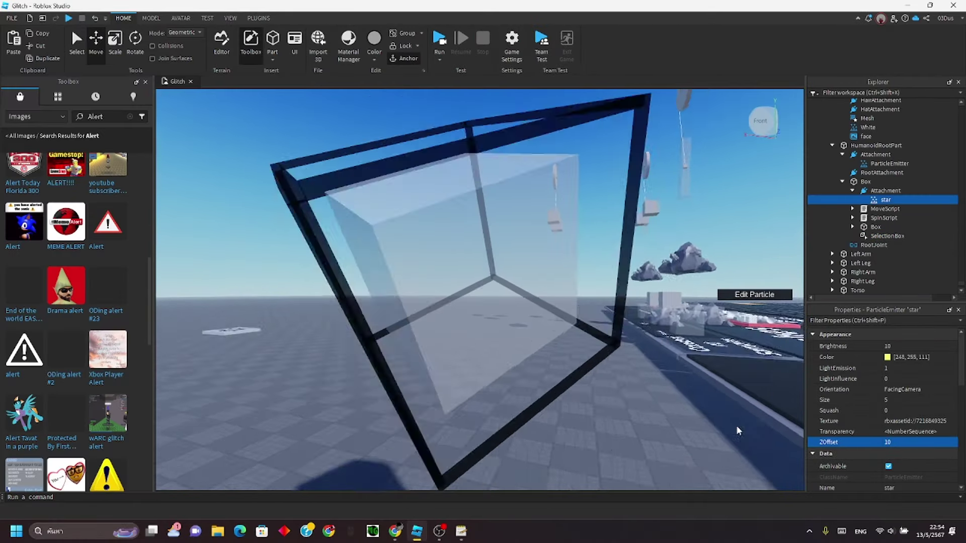
left_click(881, 200)
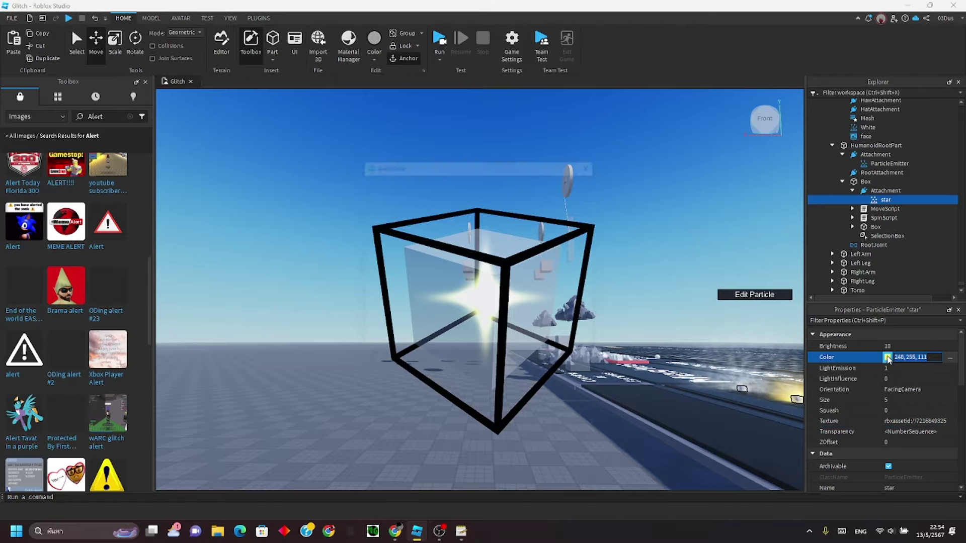
left_click(363, 183)
left_click(539, 355)
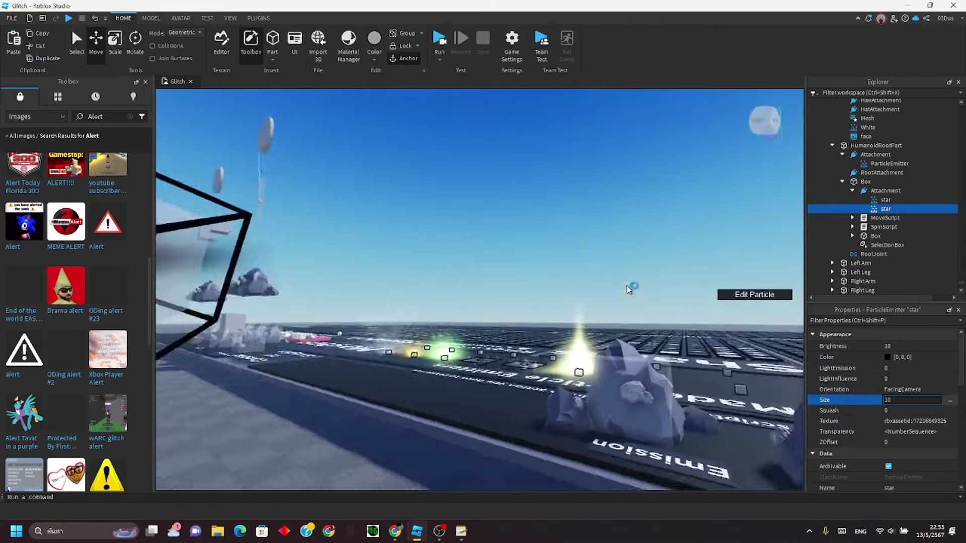
Step: Set the duplicate star emitter's LightEmission to 1 and its Color to white
left_click(896, 368)
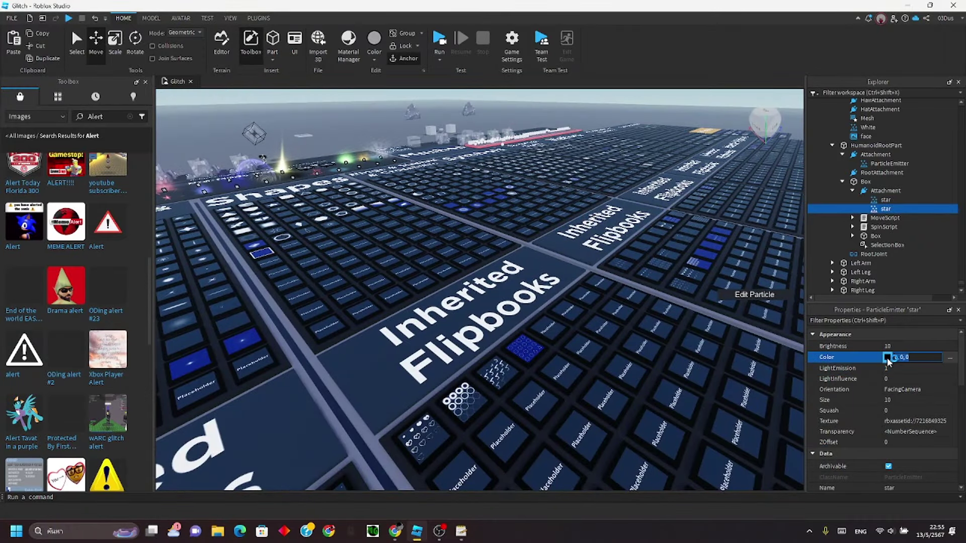
left_click(887, 358)
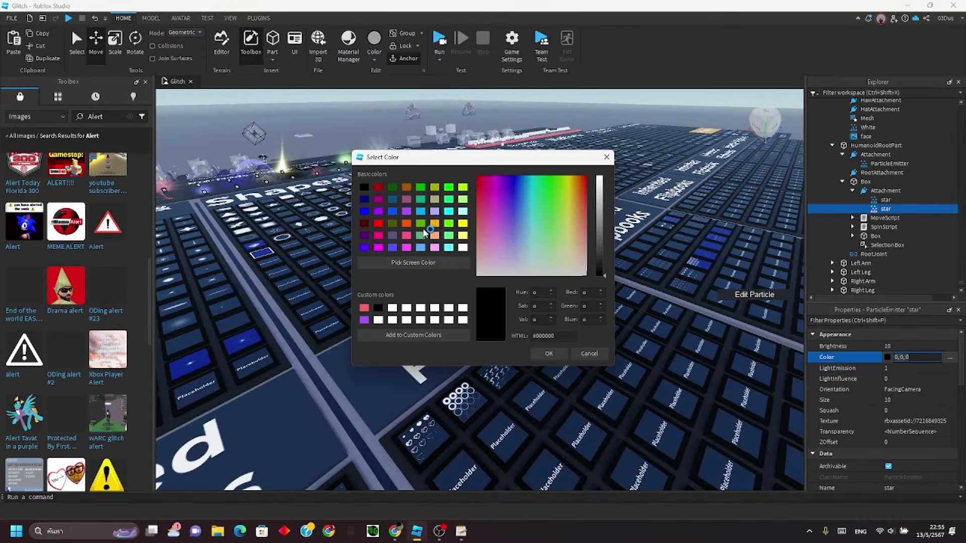
left_click(462, 249)
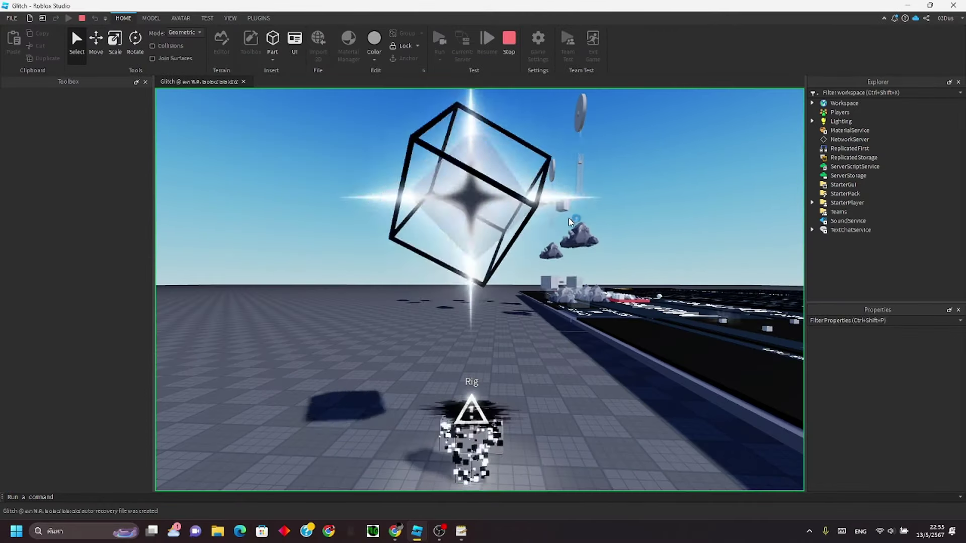
Step: Test-run the aura and examine the layered stars inside the spinning cubes
scroll(568, 219, "down", 3)
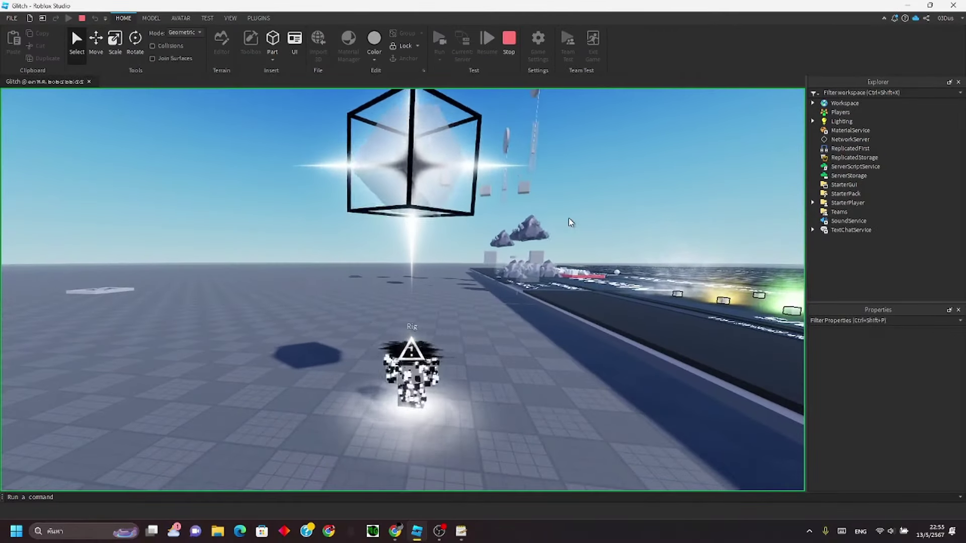
scroll(569, 219, "up", 1)
right_click_drag(568, 217, 576, 209)
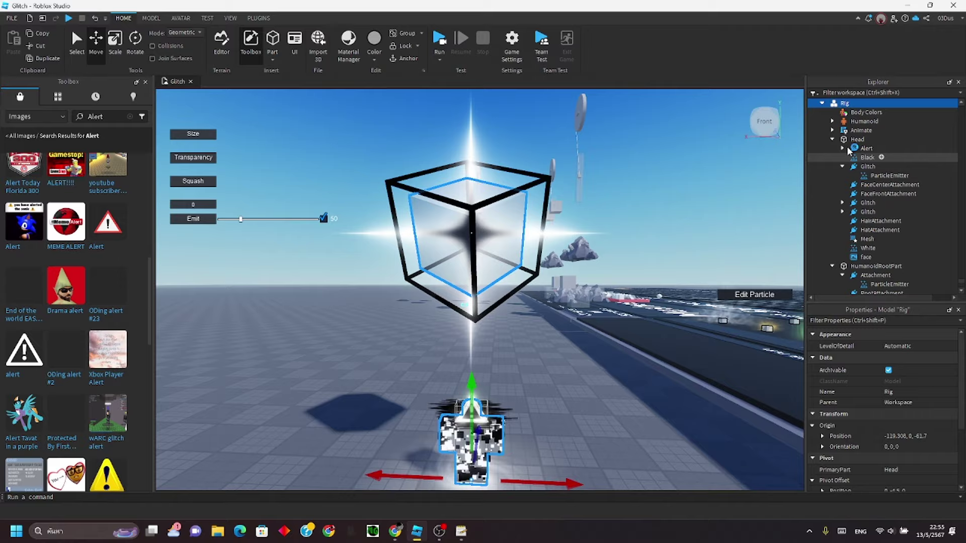
scroll(854, 177, "down", 1)
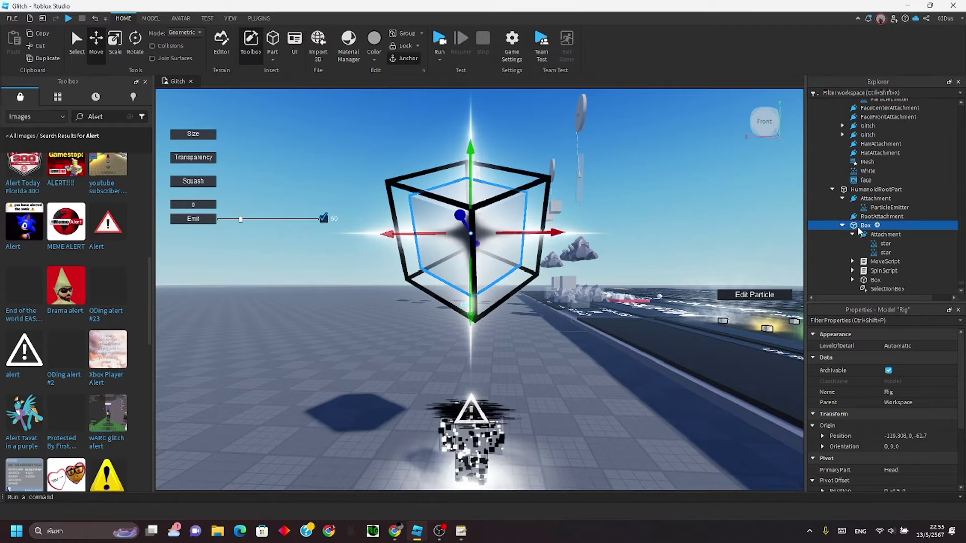
key("F8")
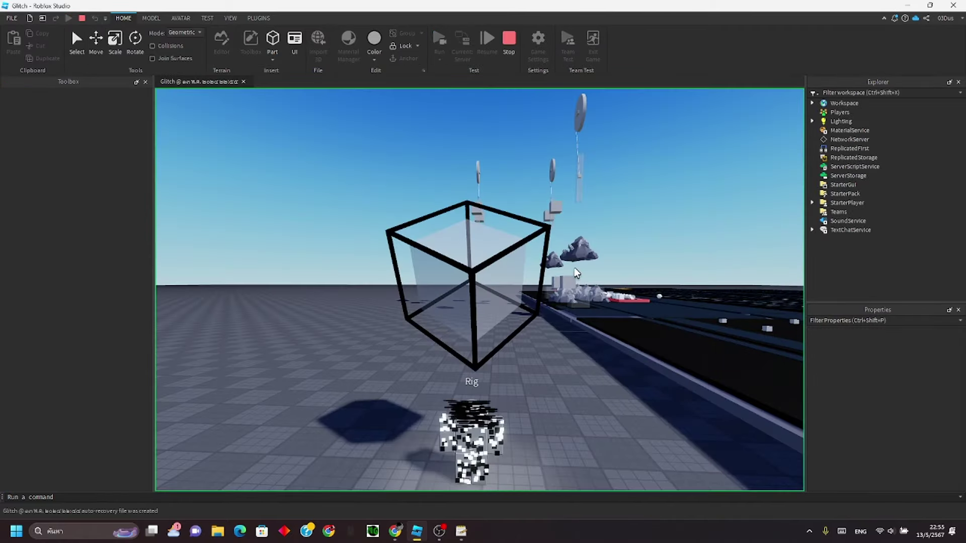
right_click_drag(575, 269, 582, 238)
scroll(581, 249, "down", 1)
Step: Switch to the browser to check the Glitch Rework showcase video, return to Roblox Studio and end the test run
left_click(393, 532)
left_click(453, 306)
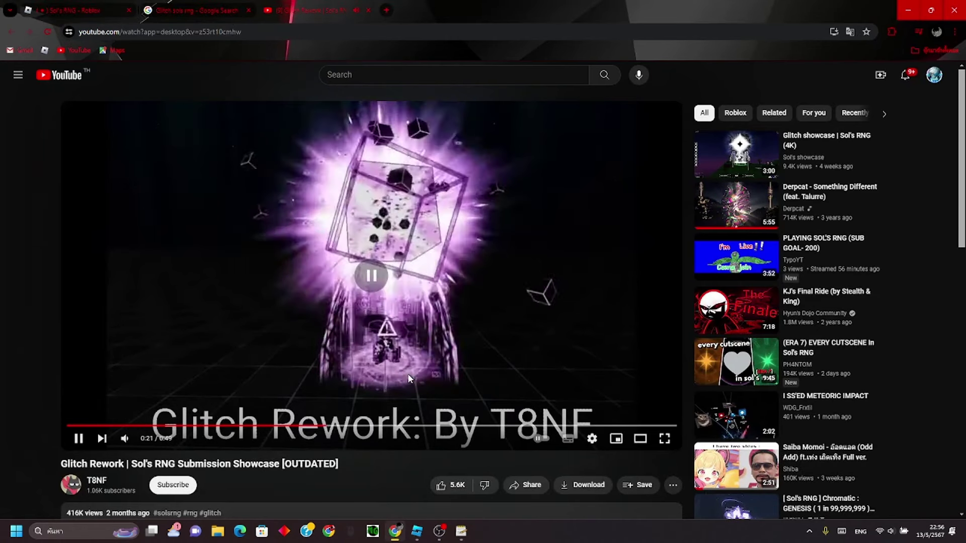
left_click(424, 534)
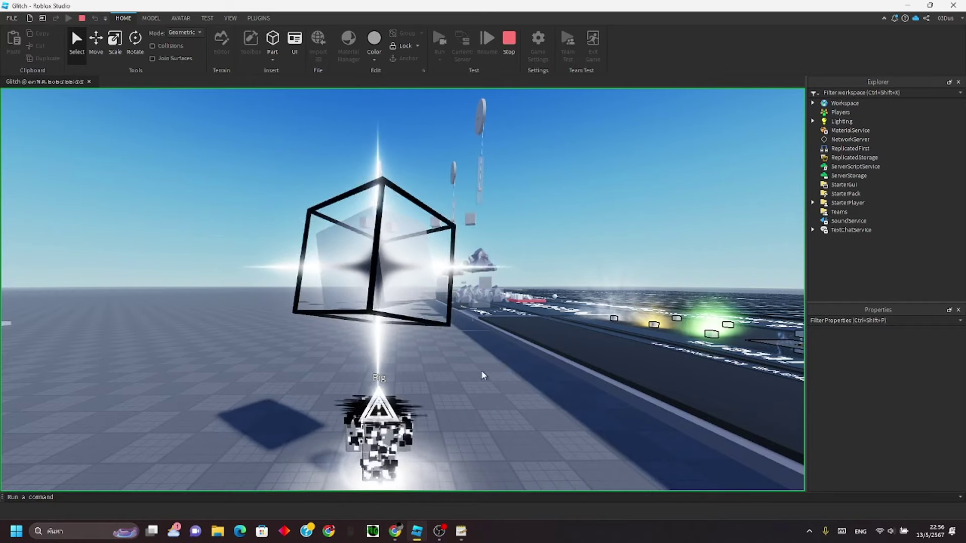
left_click(509, 40)
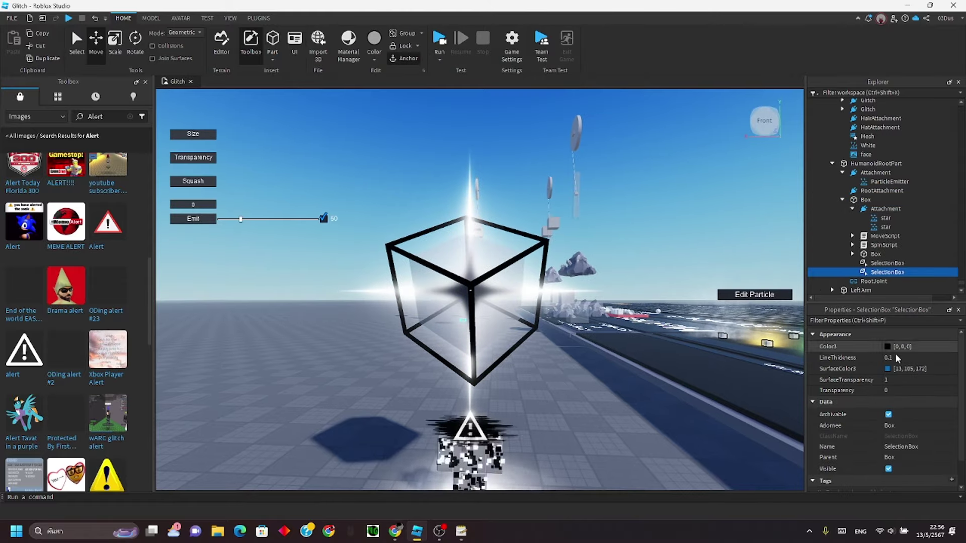
Step: Try to recolor the duplicate SelectionBox of the outer Box white and adjust its Transparency
left_click(889, 347)
left_click(464, 247)
left_click(548, 353)
left_click(898, 391)
left_click(888, 263)
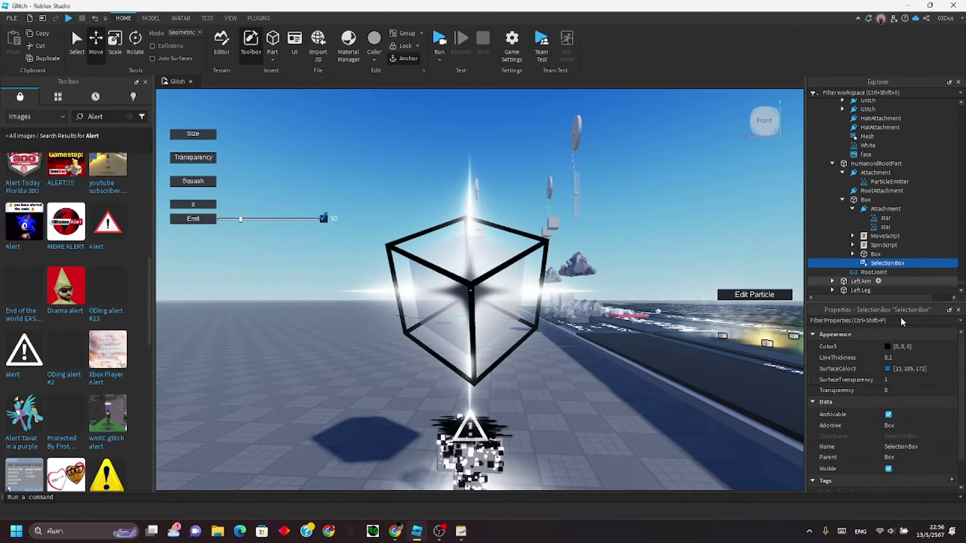
left_click(911, 264)
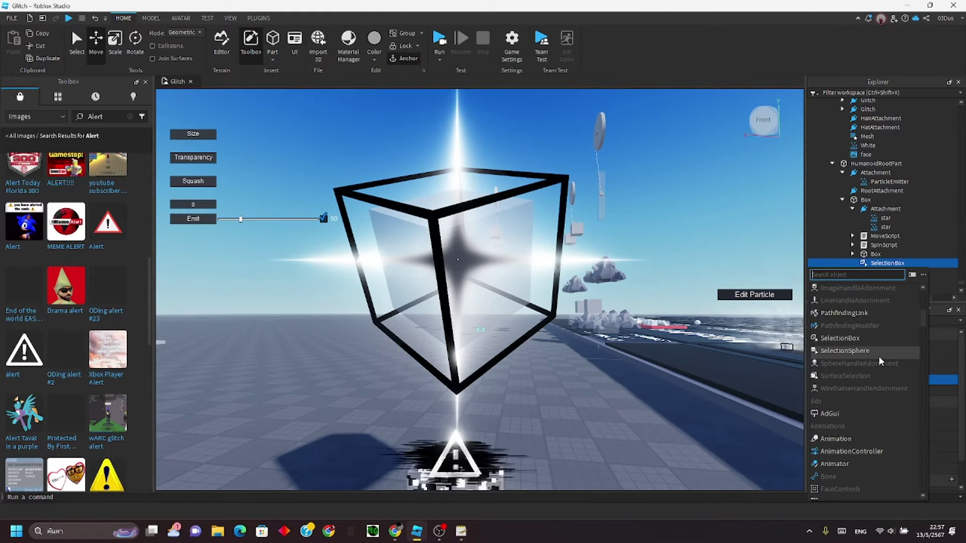
left_click(866, 200)
left_click(911, 200)
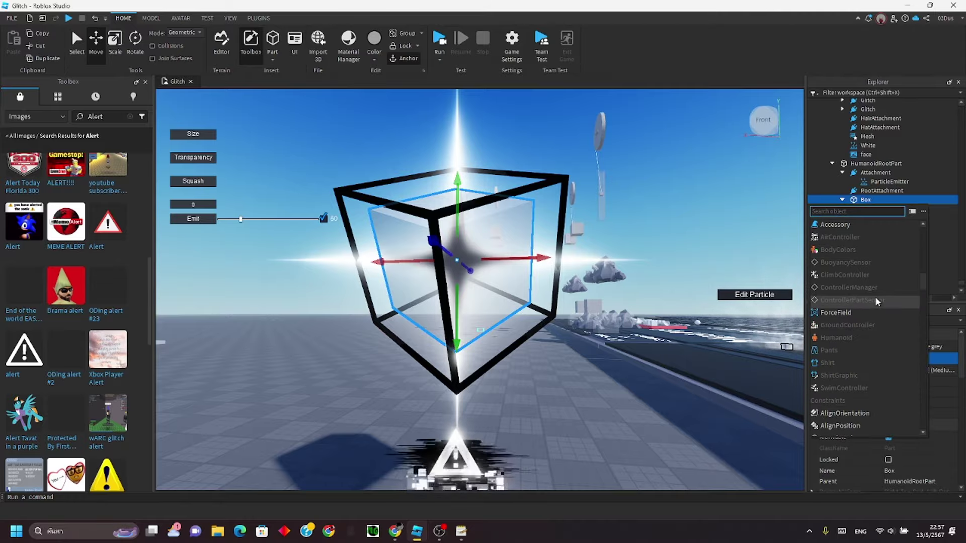
scroll(874, 296, "up", 4)
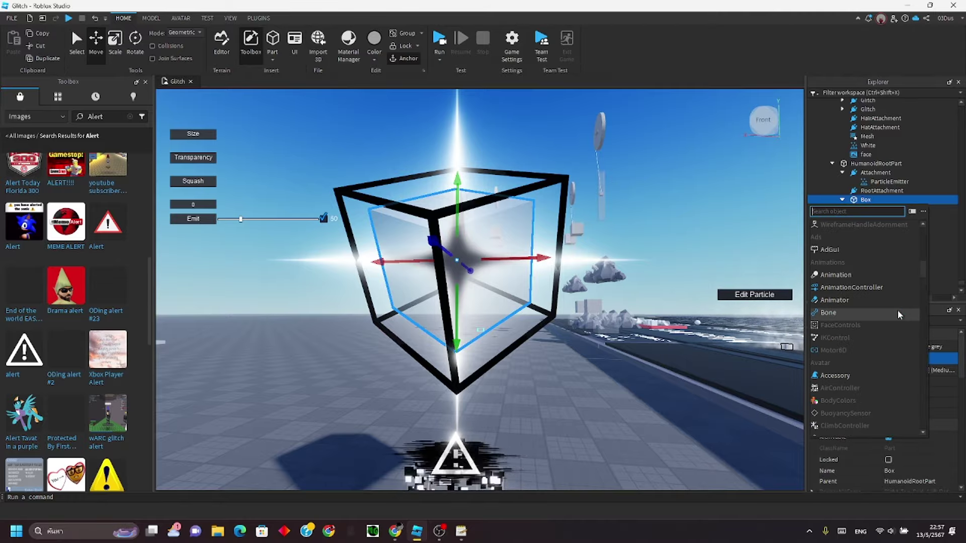
scroll(898, 310, "down", 3)
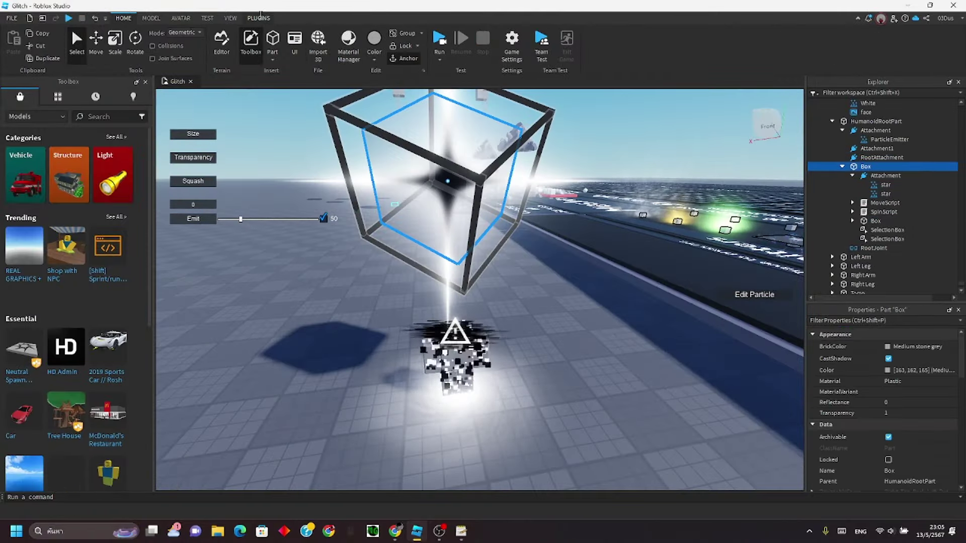
Step: Try a Cylindrical constraint for the outer Box and expand the nested inner Box
left_click(259, 17)
left_click(184, 19)
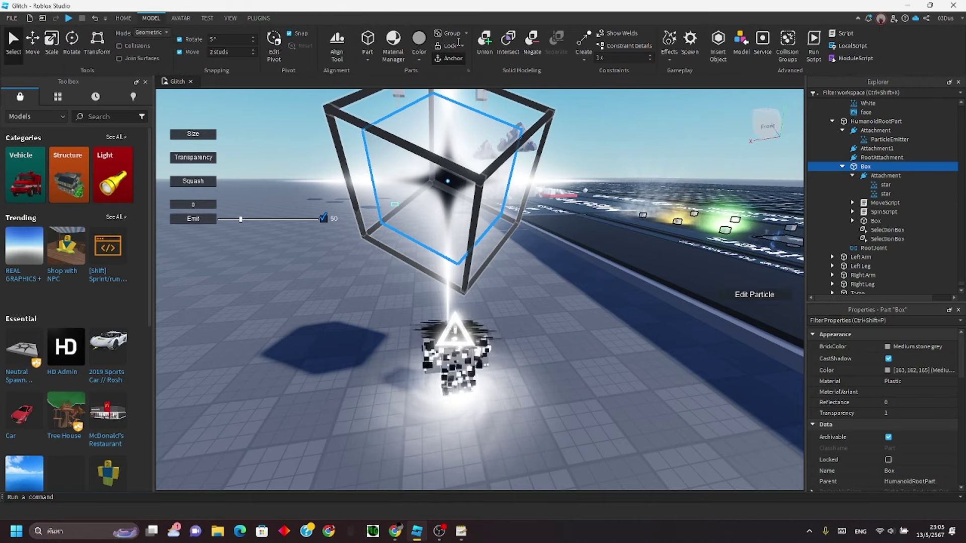
left_click(585, 61)
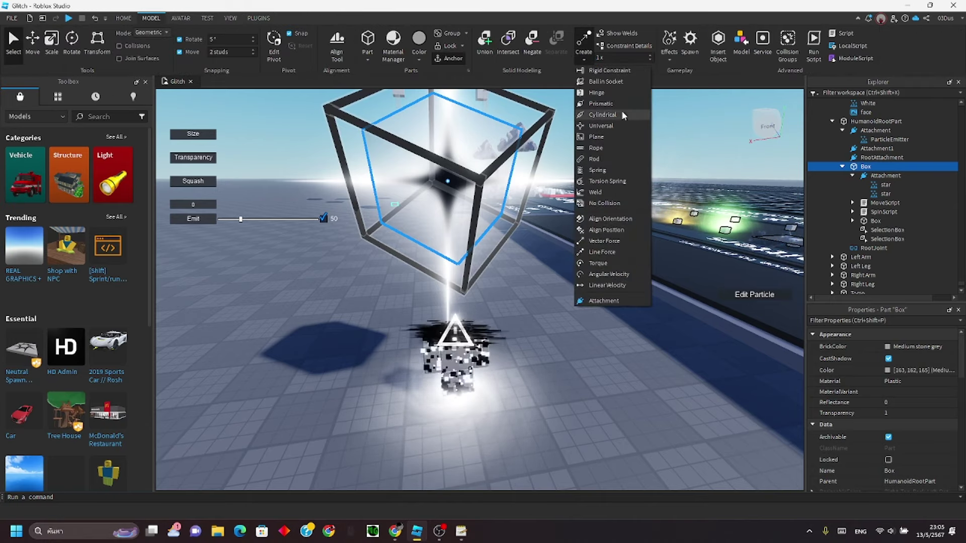
left_click(617, 114)
left_click(852, 221)
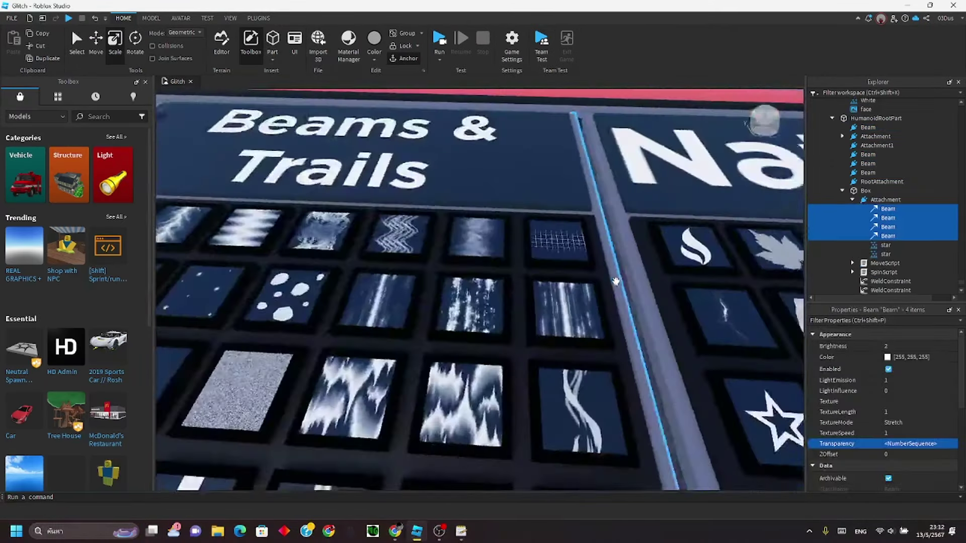
Step: Recolor the third star emitter white and set its SpreadAngle to 0, 0 and ZOffset to 0
scroll(616, 281, "down", 5)
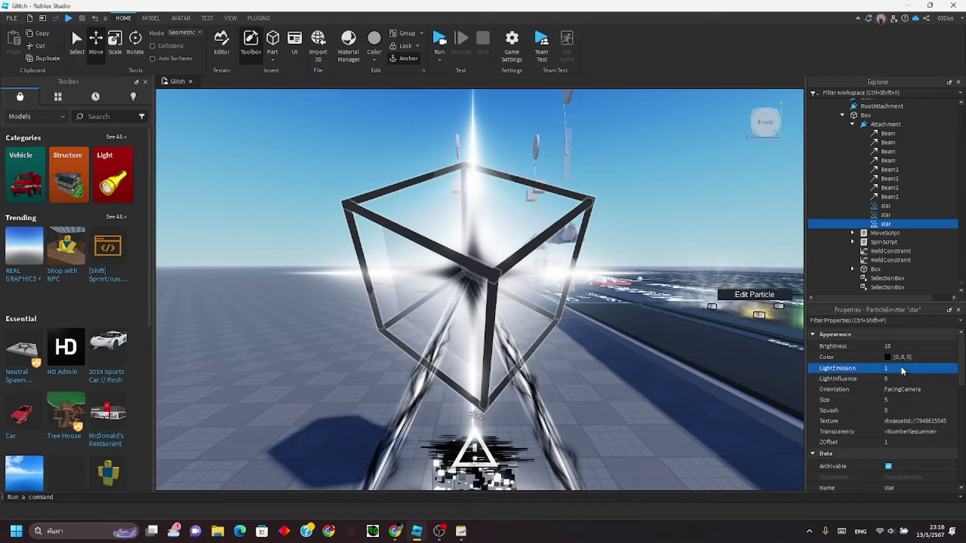
left_click(888, 357)
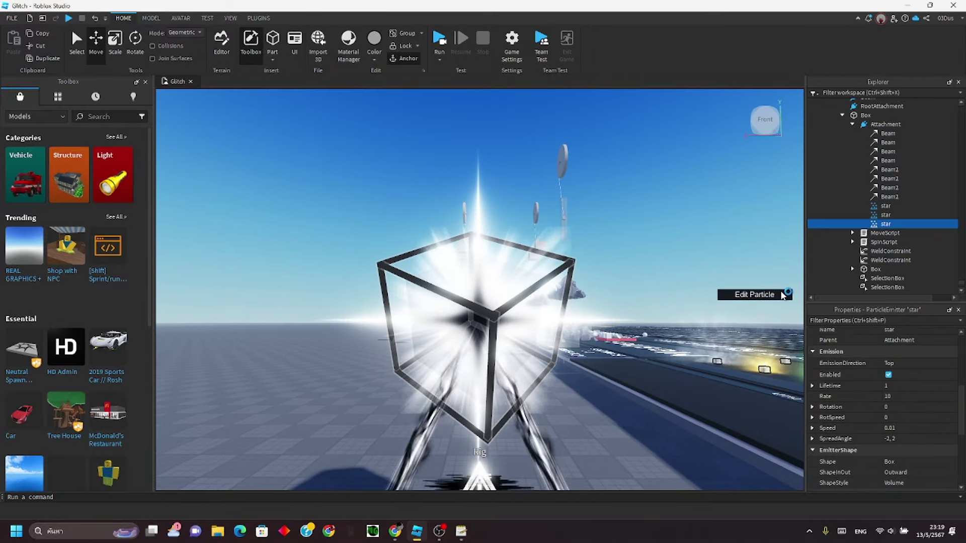
left_click(782, 295)
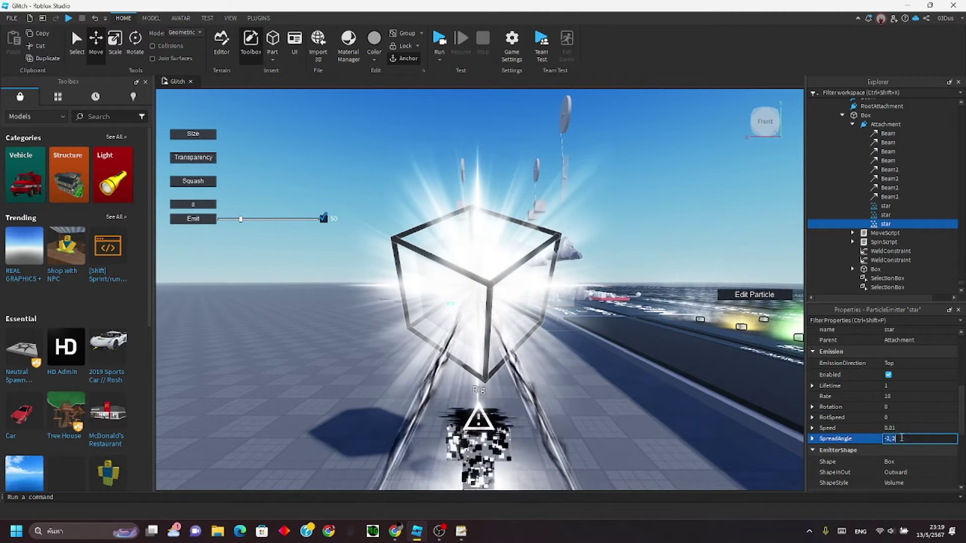
key("Return")
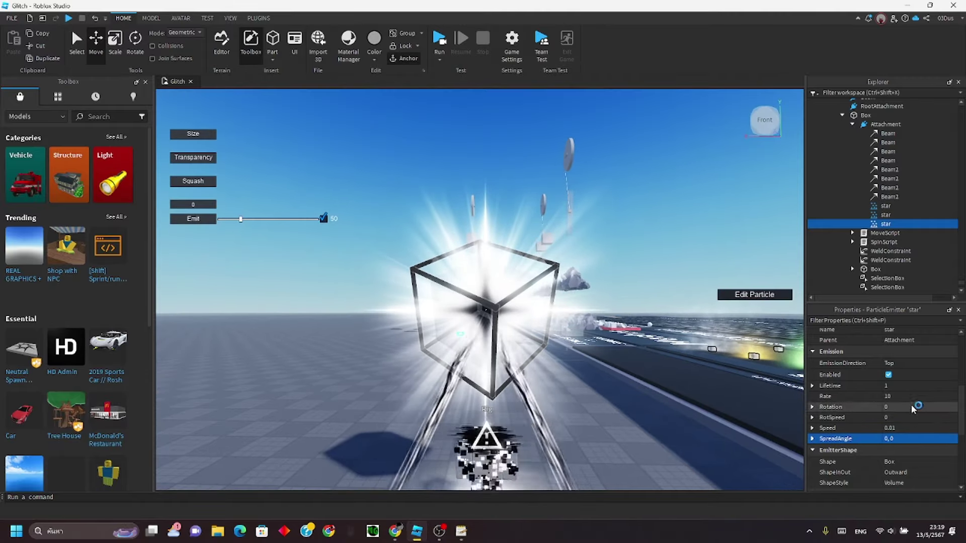
scroll(898, 397, "up", 3)
left_click(896, 379)
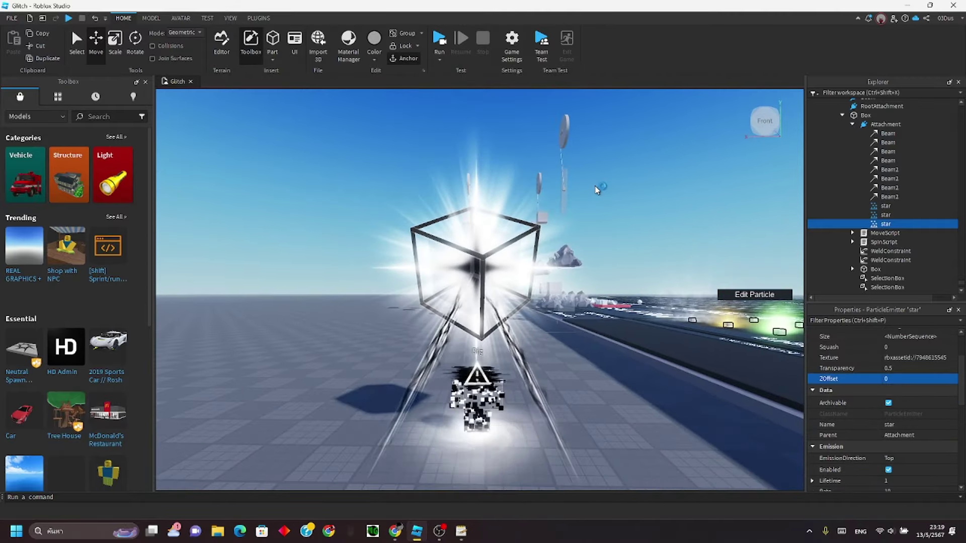
Step: Set the Lighting service's ClockTime to 0 for a night scene
scroll(885, 202, "down", 4)
left_click(839, 257)
left_click(839, 267)
scroll(905, 405, "down", 4)
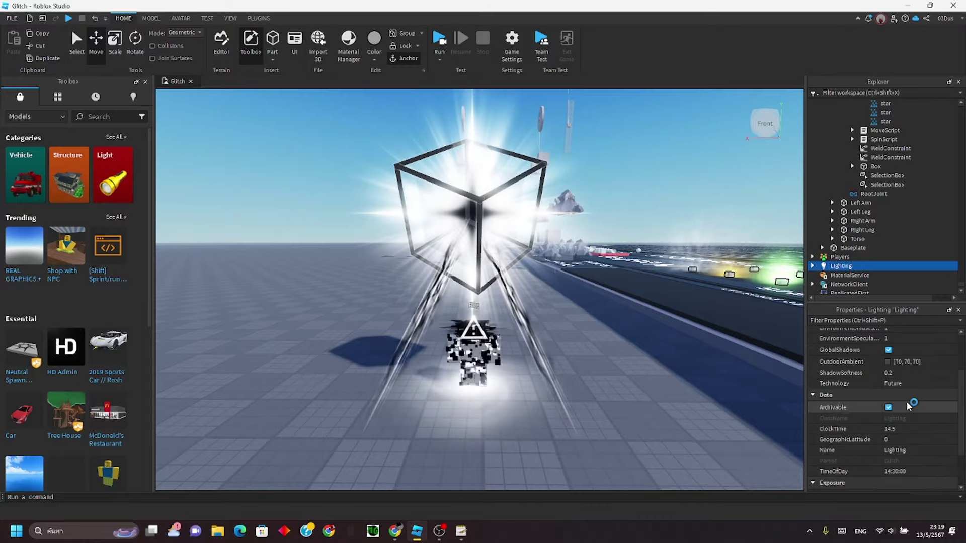
type("0")
key("Return")
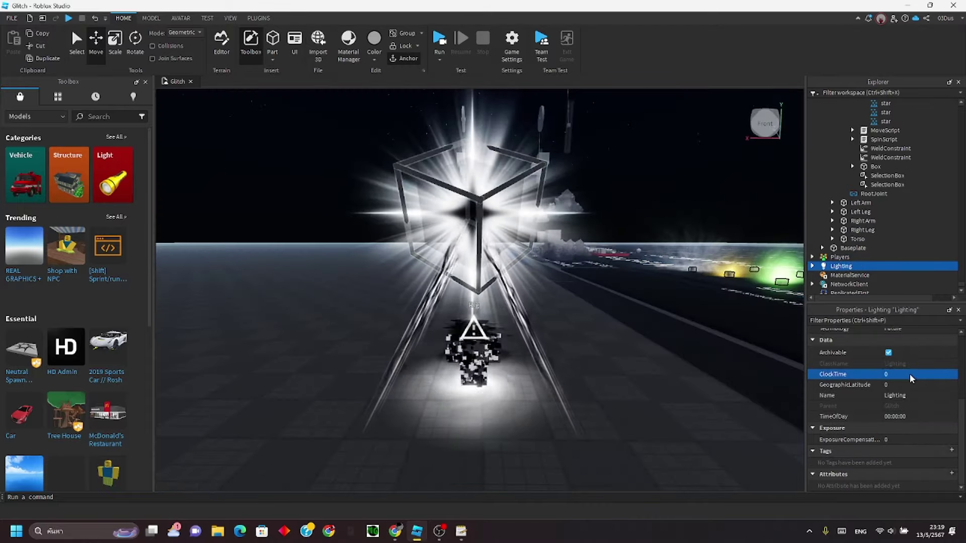
Step: Test-run the aura in the night scene and open the file commands
scroll(655, 312, "down", 2)
left_click(439, 40)
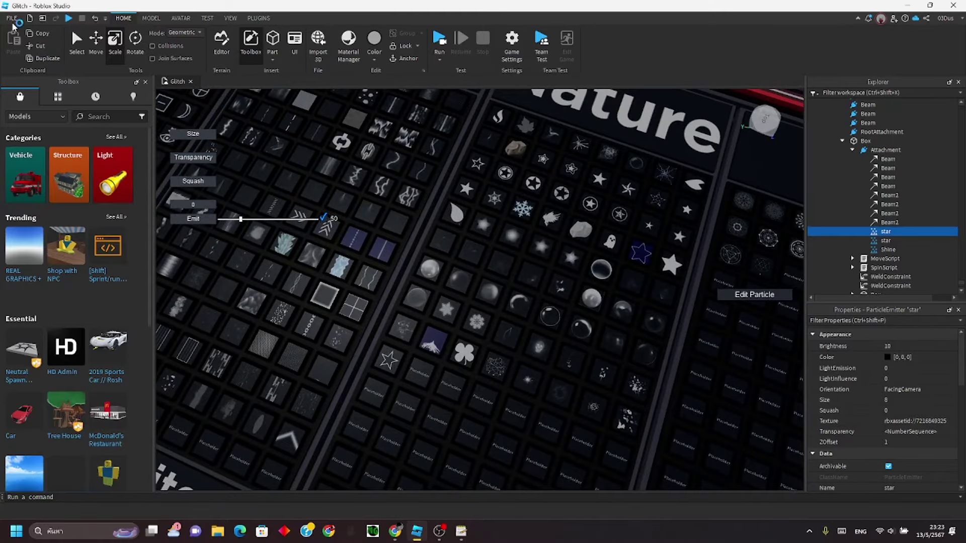
left_click(12, 22)
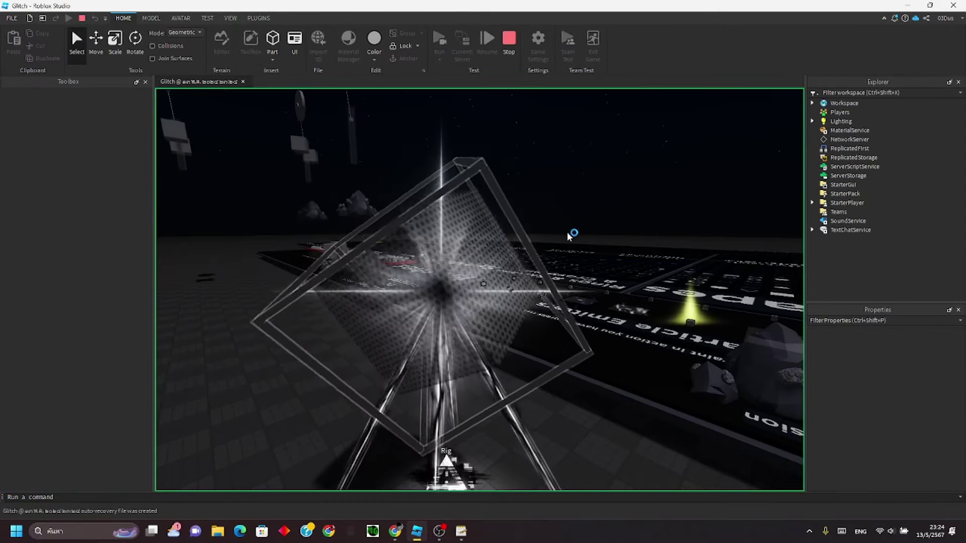
Step: Inspect the aura around the rig during the test run and end the test
right_click_drag(568, 234, 568, 235)
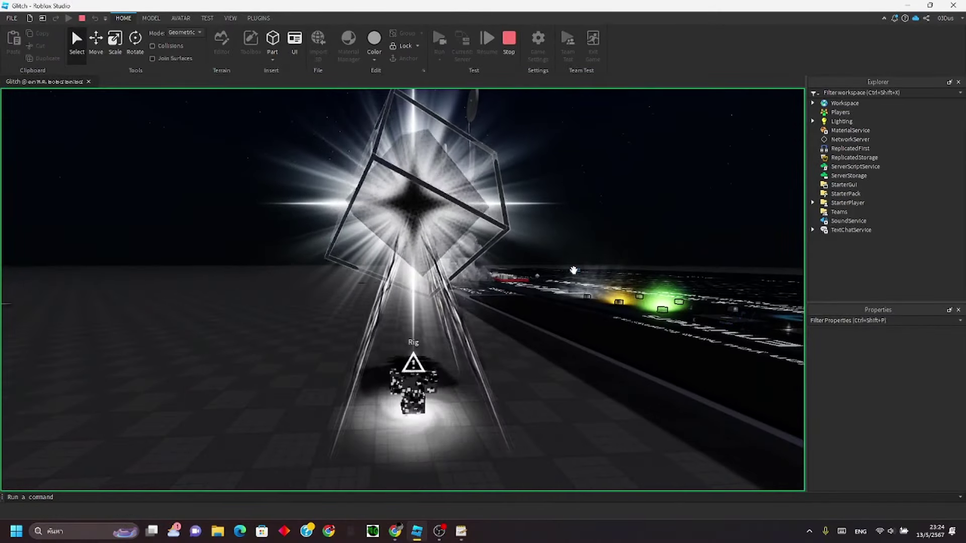
right_click_drag(574, 270, 573, 272)
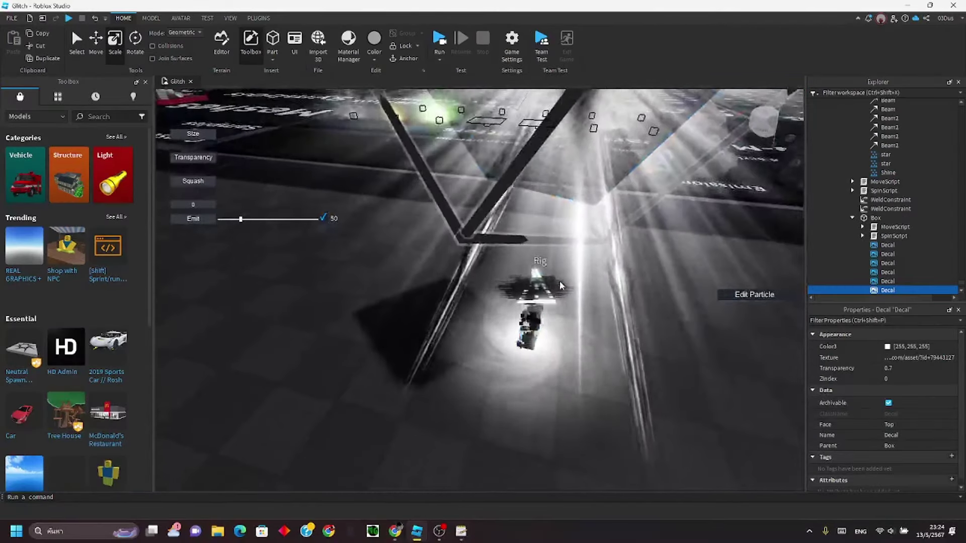
right_click_drag(559, 286, 560, 286)
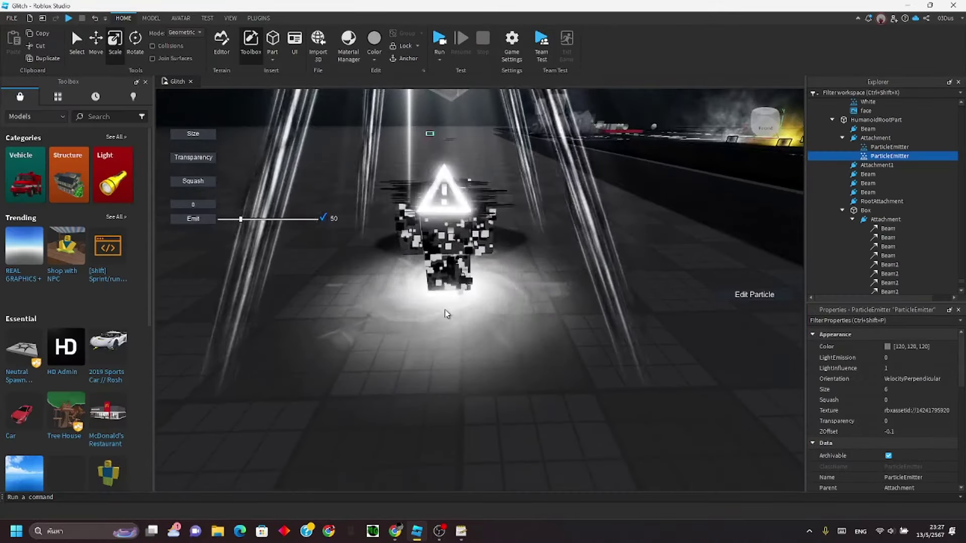
Step: Browse the particle sample boards and replace the texture of the new Part's particle emitter
key("w")
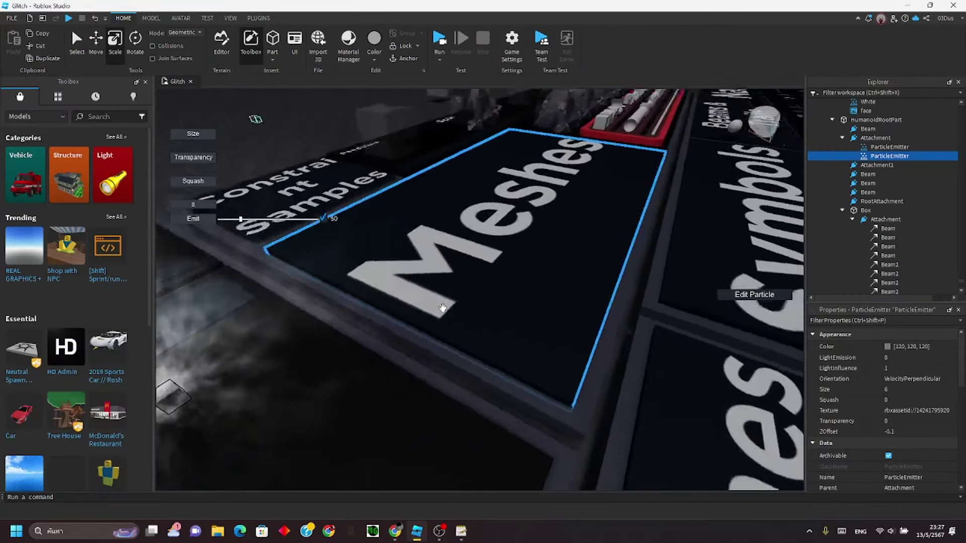
key("w")
right_click_drag(442, 307, 442, 309)
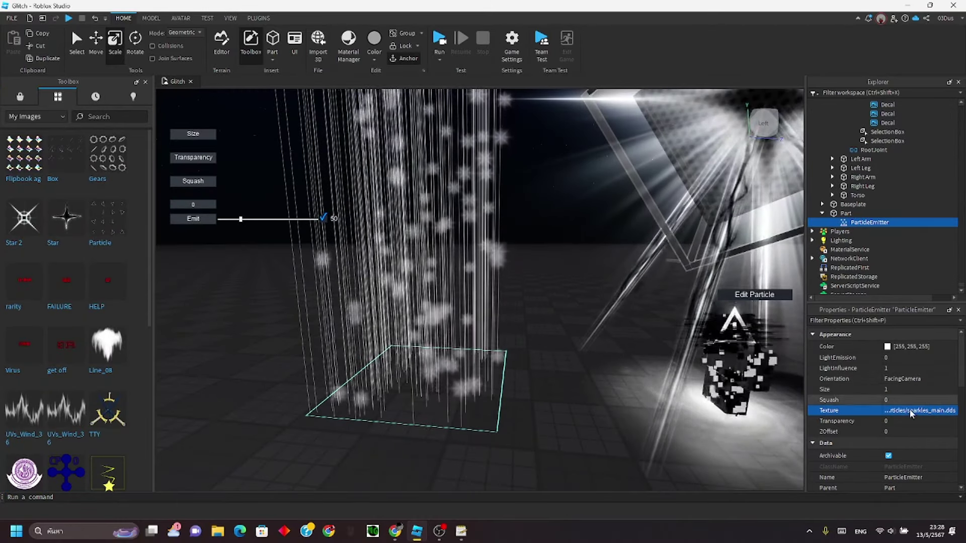
left_click(900, 399)
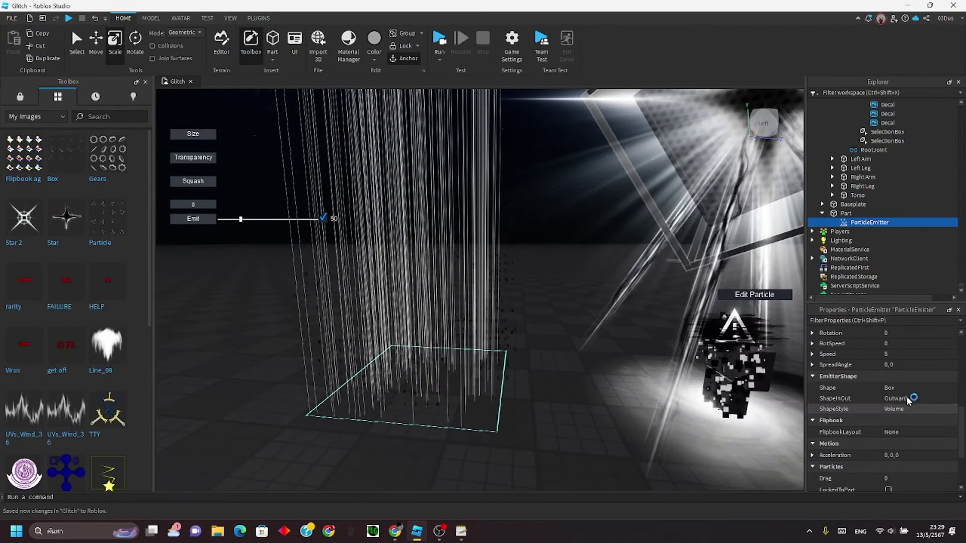
scroll(908, 400, "up", 2)
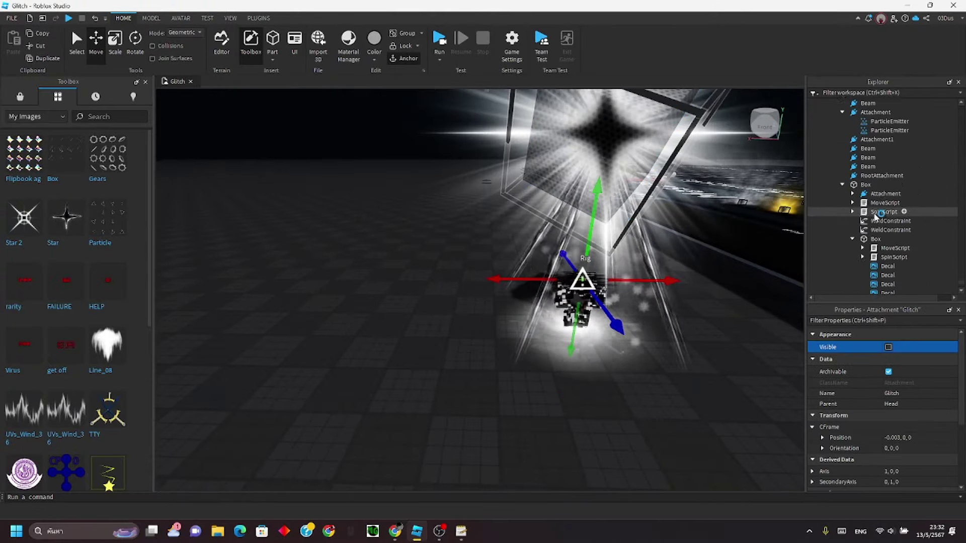
Step: Give the Lines emitter a new texture, set its Orientation to FacingCameraWorldUp and its Squash to 5
left_click(916, 411)
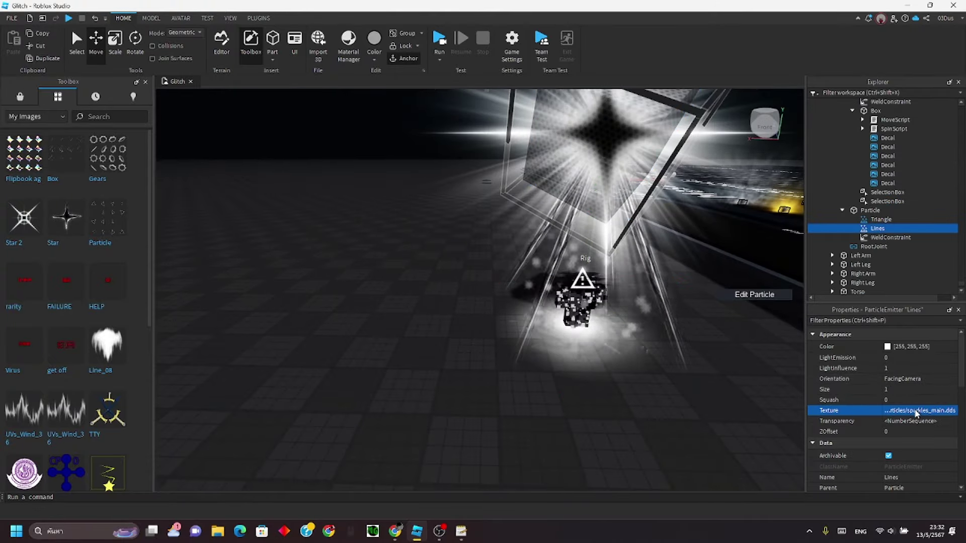
left_click(904, 400)
type("10")
left_click(886, 390)
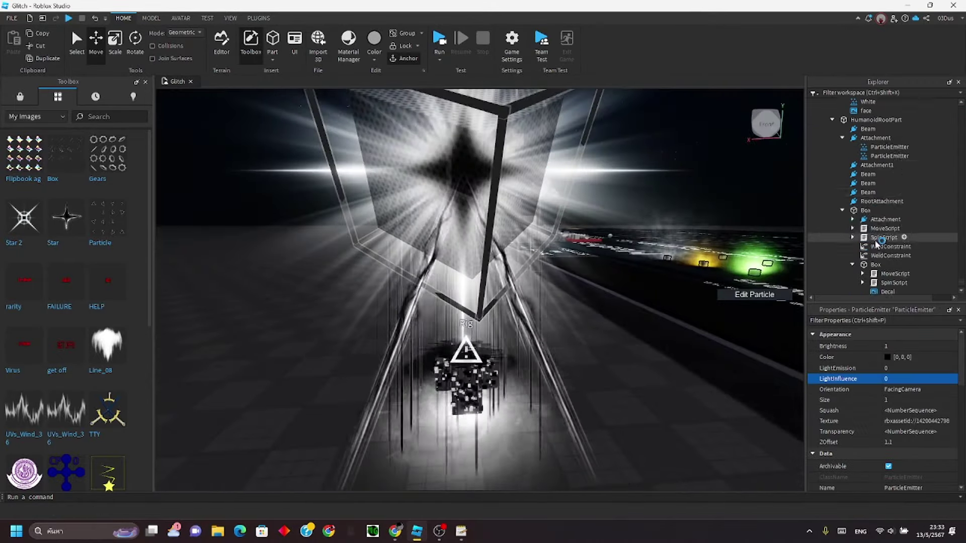
left_click(918, 381)
left_click(916, 410)
left_click(906, 400)
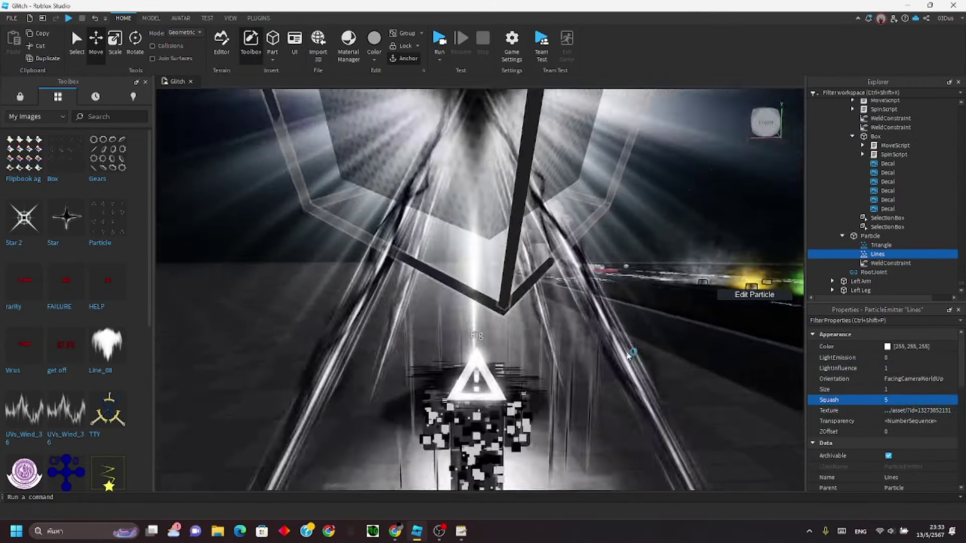
Step: Set the Lines emitter's Speed to 10 and its Lifetime to 1
scroll(900, 413, "down", 4)
left_click(898, 449)
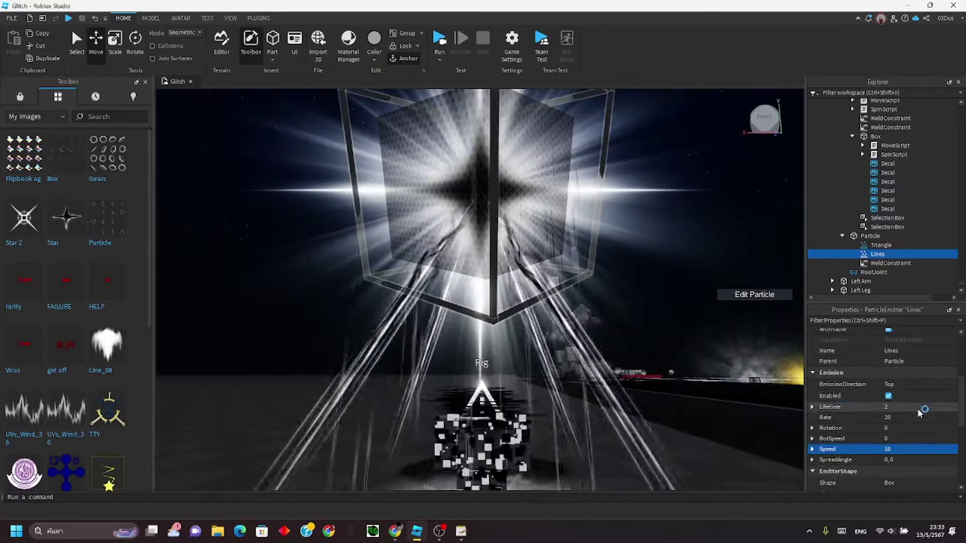
left_click(918, 407)
type("1")
key("Return")
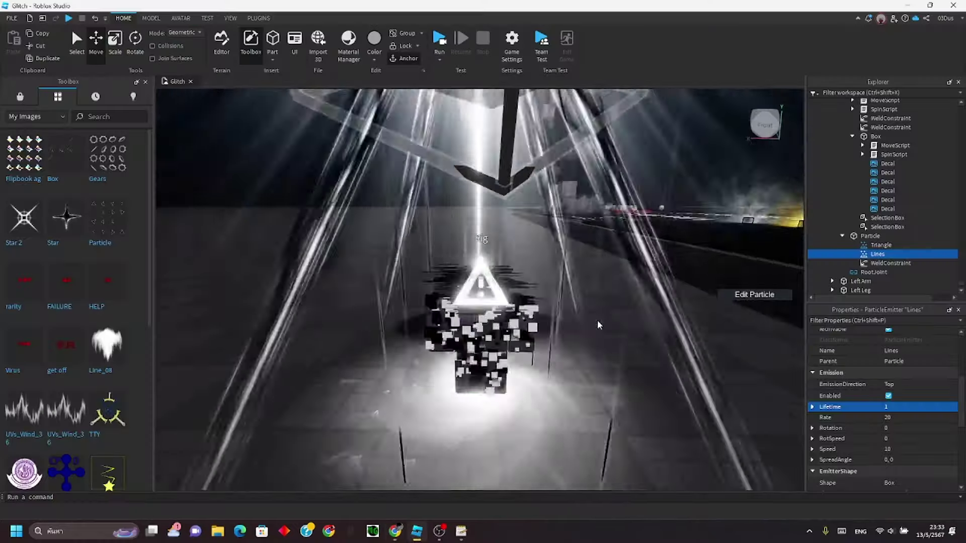
right_click_drag(597, 324, 585, 255)
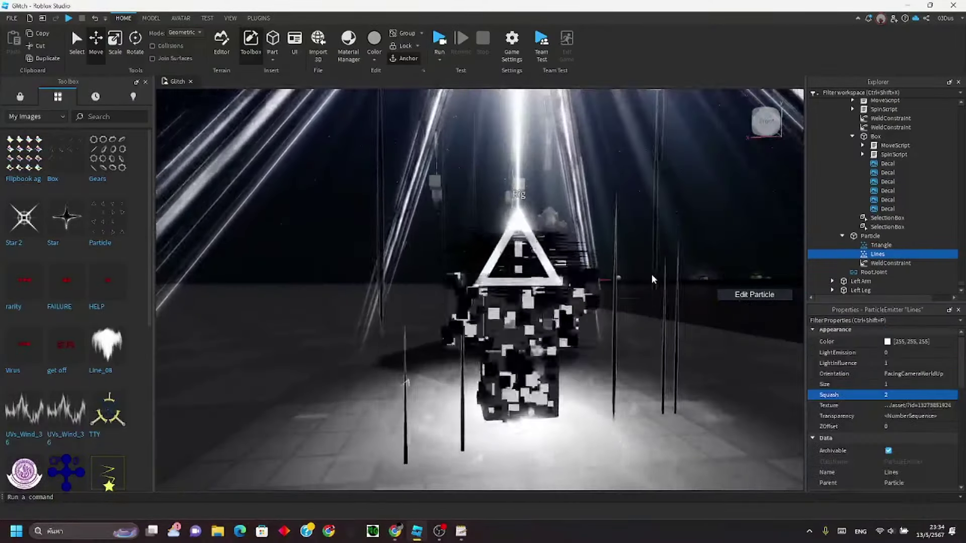
Step: Set the digit emitter's FlipbookMode to Loop and its FlipbookFramerate to 24
scroll(898, 414, "down", 4)
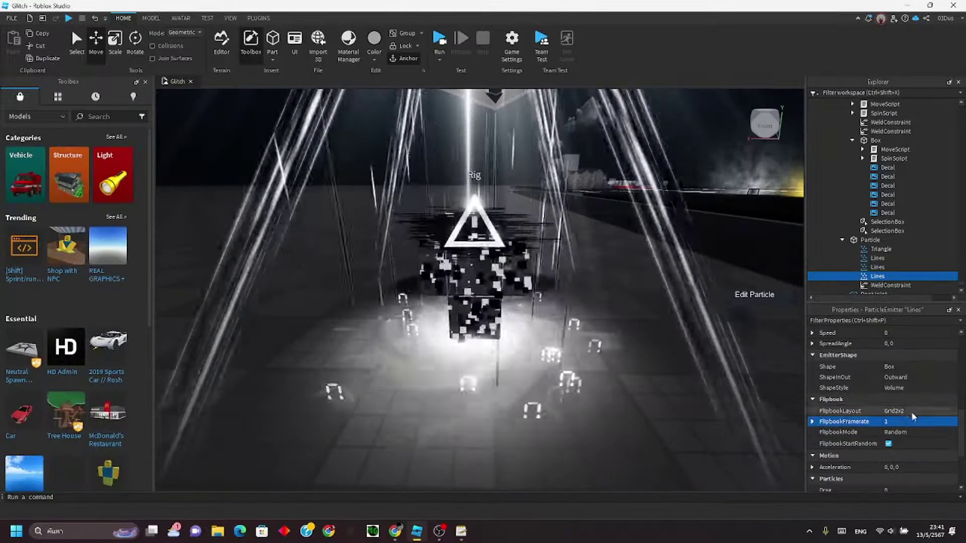
left_click(908, 432)
left_click(908, 443)
left_click(914, 422)
type("2")
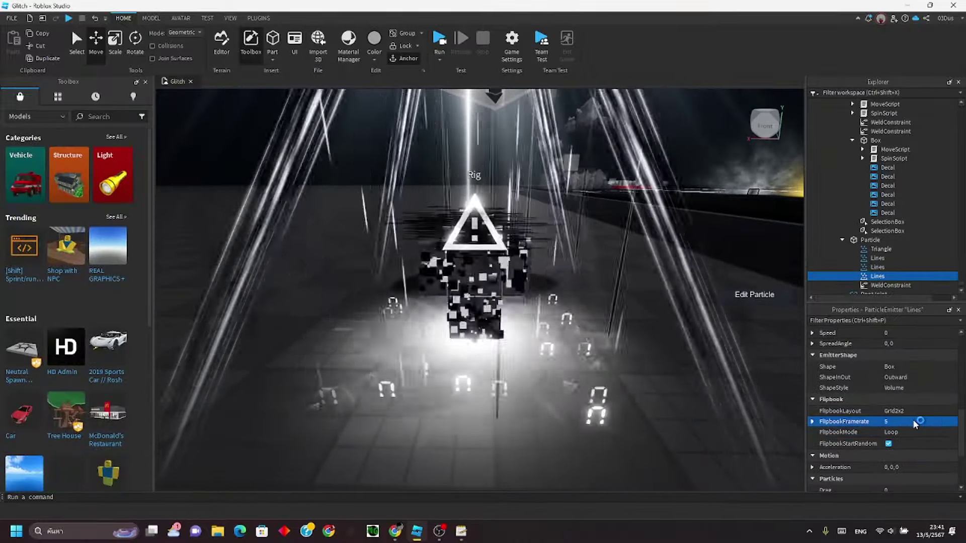
type("4")
key("Return")
scroll(910, 398, "up", 2)
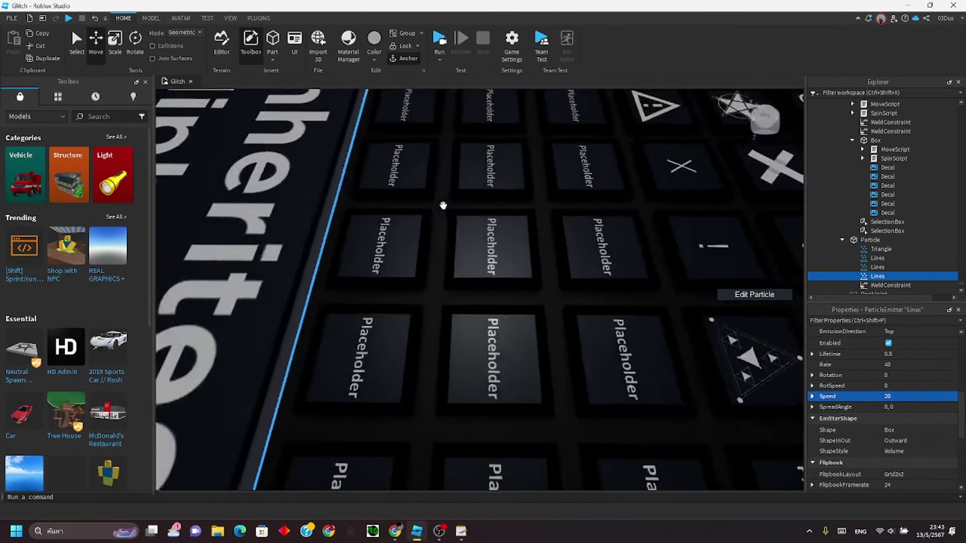
Step: Look through the symbol sample boards for further glitch particles and return to the rig
key("d")
right_click_drag(472, 211, 475, 211)
scroll(474, 212, "up", 3)
scroll(475, 207, "down", 1)
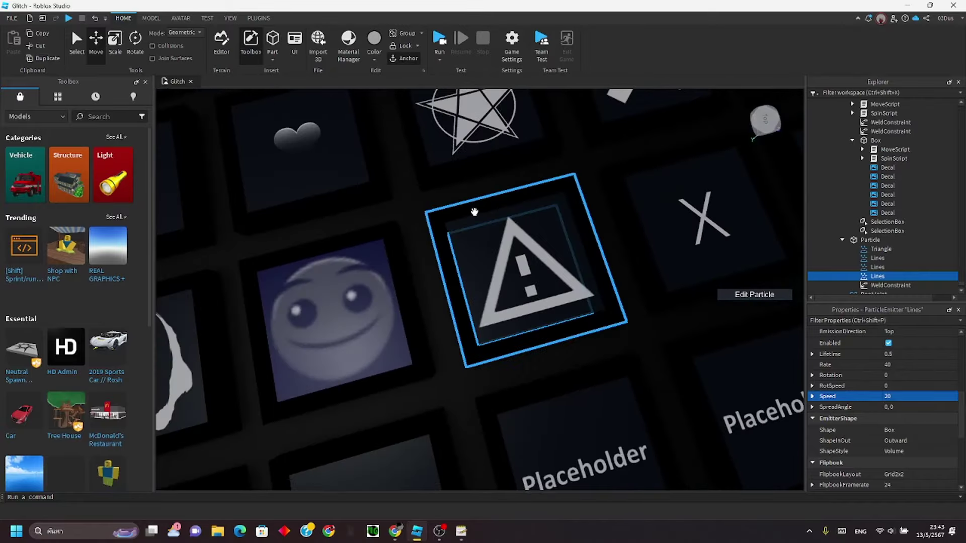
key("a")
key("s")
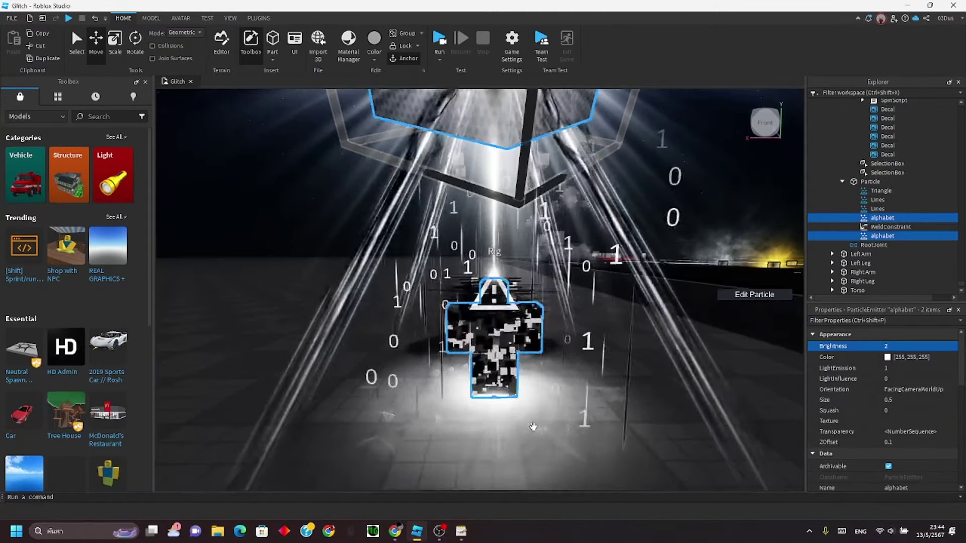
key("w")
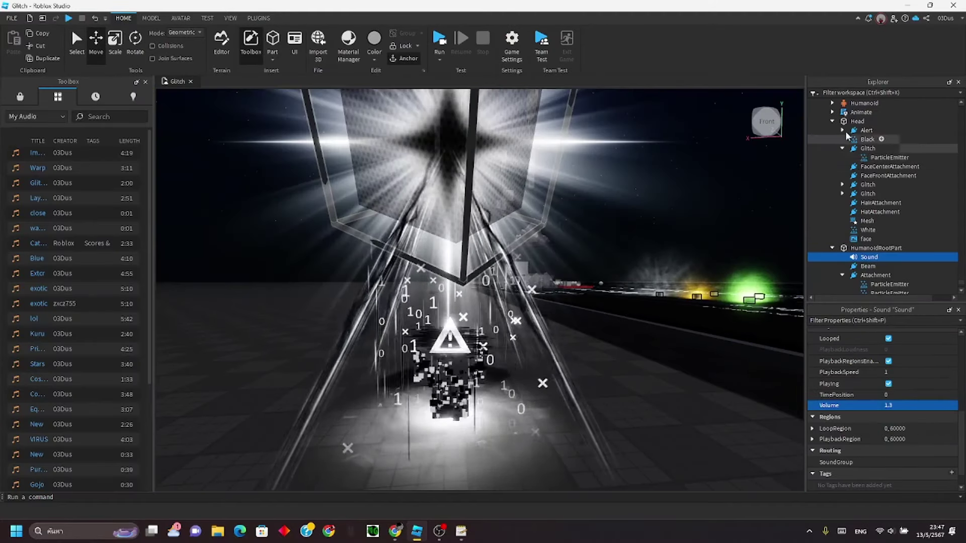
Step: Select all six decals of the inner Box and set their Transparency to 0.9
scroll(858, 171, "down", 3)
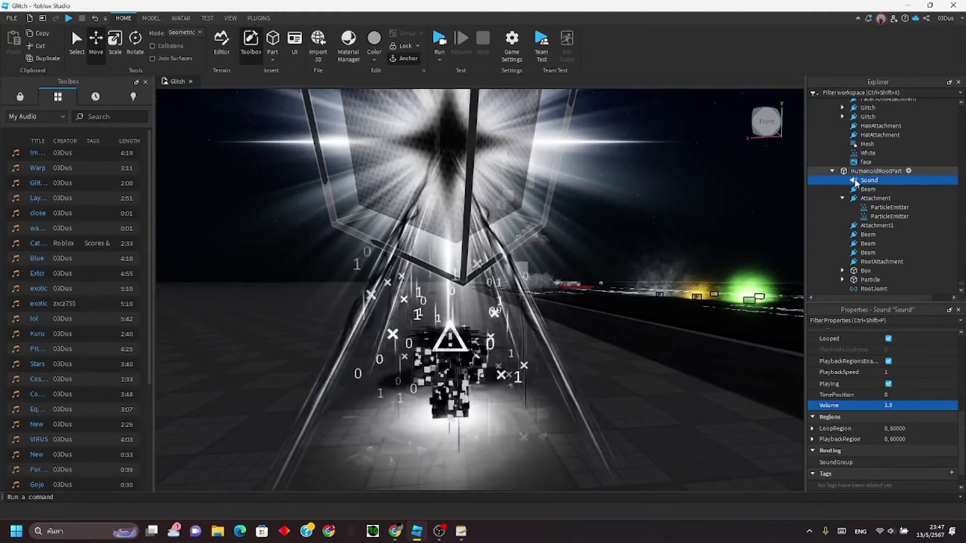
scroll(857, 209, "down", 3)
left_click(842, 220)
scroll(886, 216, "down", 6)
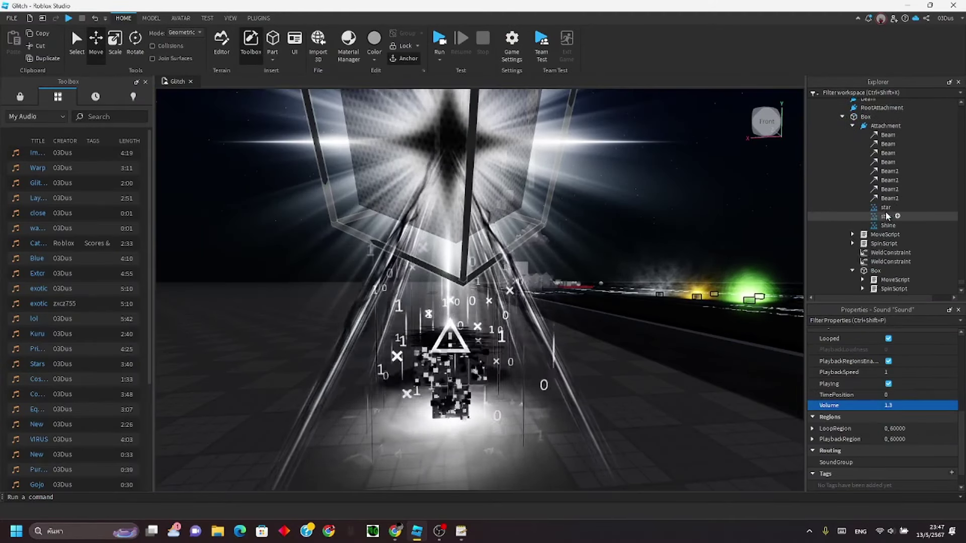
scroll(859, 165, "down", 6)
left_click(887, 195)
left_click(888, 240, "shift")
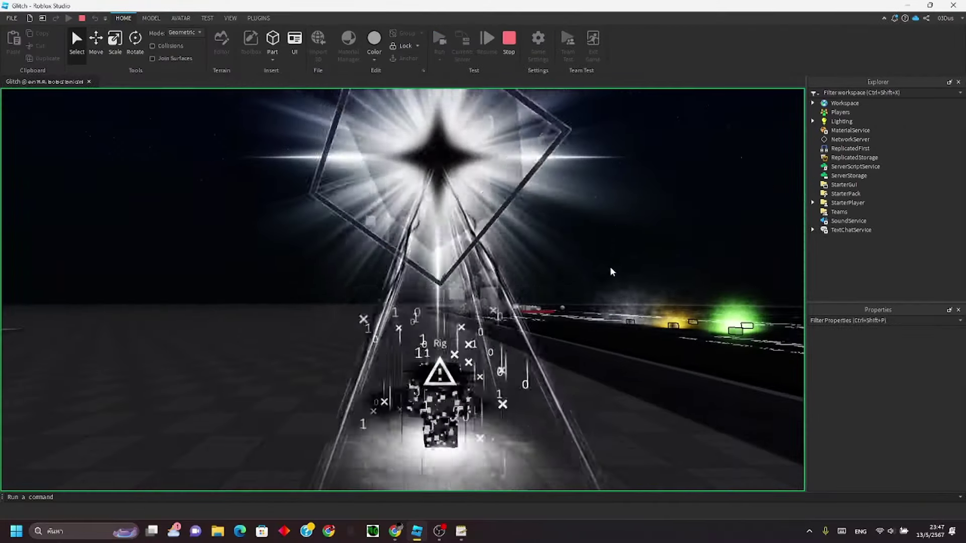
Step: Examine the aura with its digit and cross particles in a test run and stop the test
scroll(610, 273, "up", 2)
right_click_drag(612, 272, 613, 271)
scroll(614, 276, "down", 2)
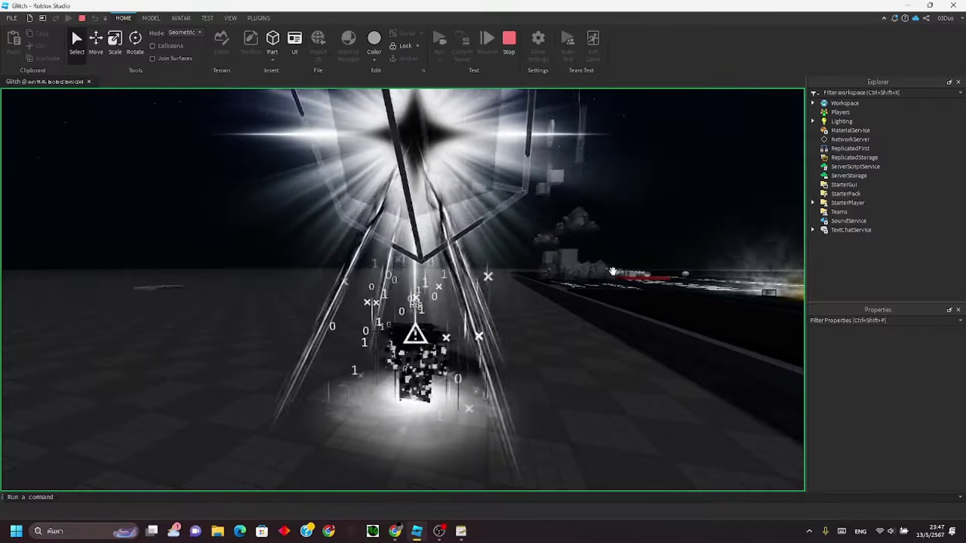
key("shift+F5")
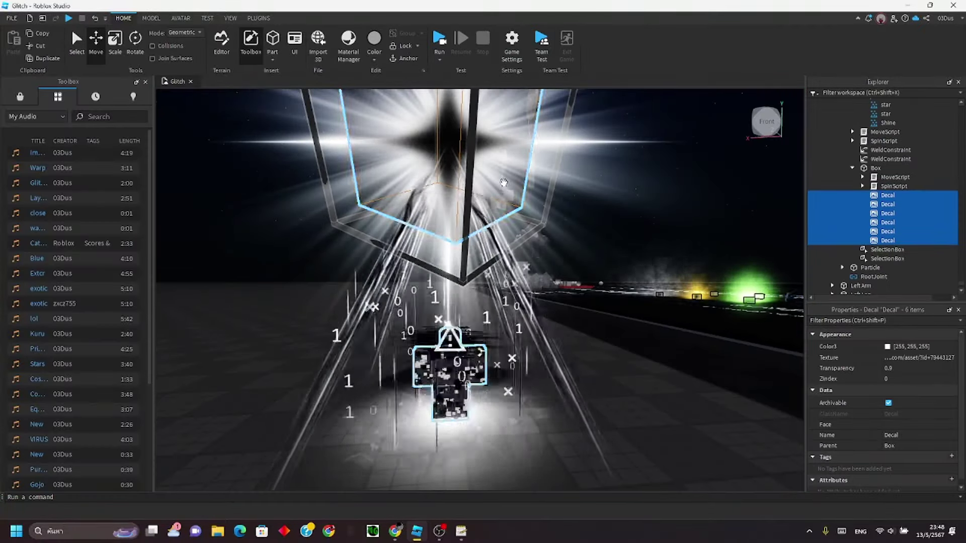
Step: Examine the complete aura around the rig from several angles and distances
left_click(293, 248)
right_click_drag(293, 247, 293, 250)
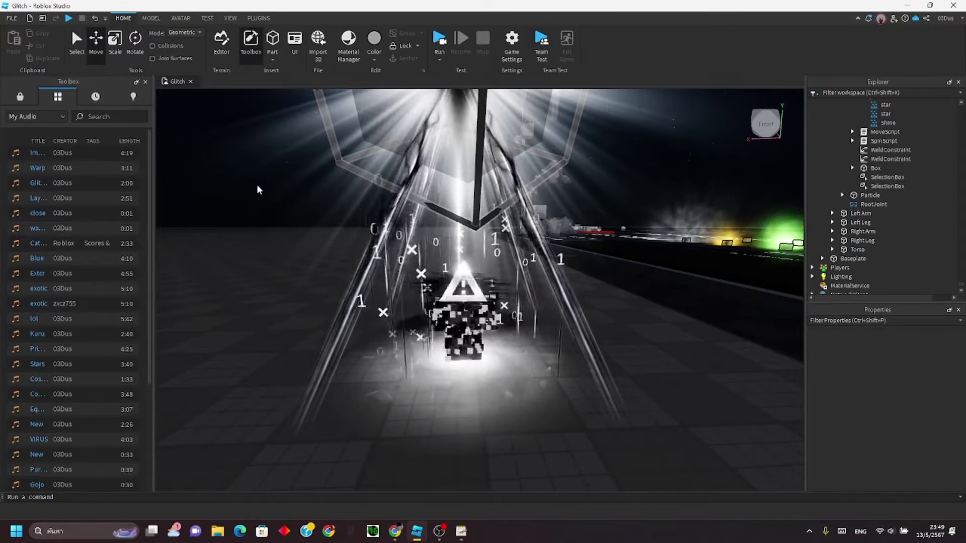
right_click_drag(312, 267, 336, 281)
scroll(336, 280, "down", 1)
left_click(423, 290)
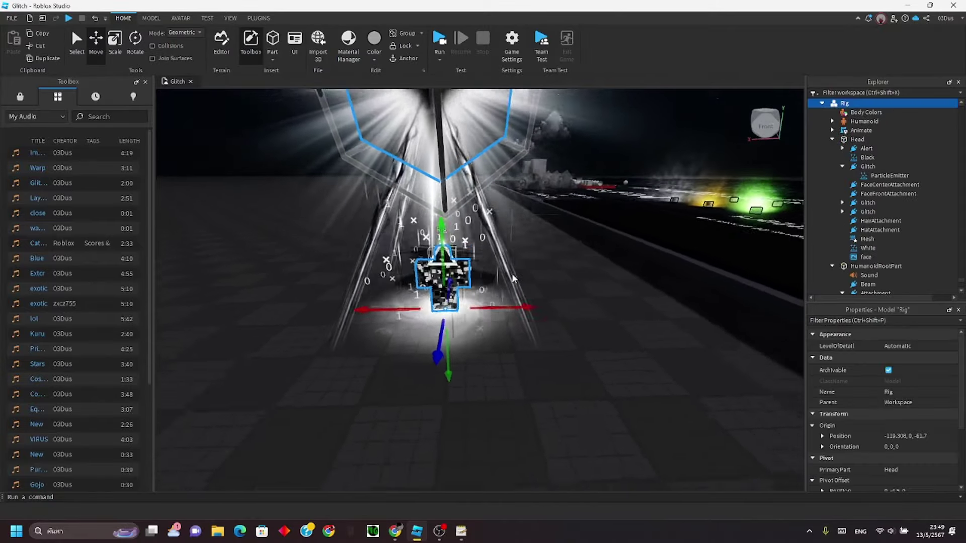
right_click_drag(292, 216, 295, 198)
left_click(295, 198)
right_click_drag(364, 237, 487, 255)
scroll(454, 242, "up", 4)
scroll(483, 252, "down", 2)
scroll(490, 255, "up", 2)
scroll(488, 248, "down", 3)
scroll(487, 255, "up", 3)
key("w")
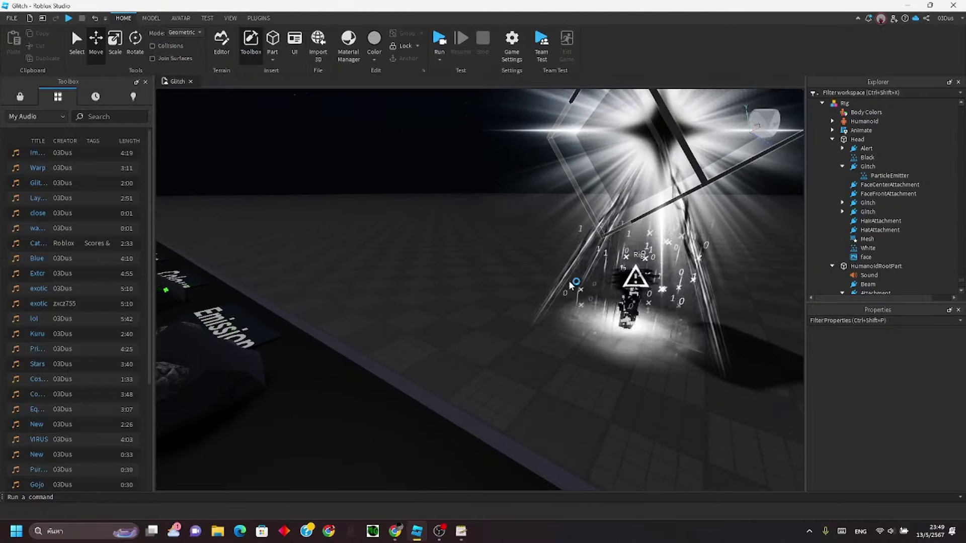
right_click_drag(572, 283, 508, 292)
scroll(571, 283, "down", 3)
scroll(568, 282, "up", 4)
scroll(508, 292, "up", 3)
Step: Start a new animation for the rig in the Animation Editor and set its frame rate to 120 fps
left_click(508, 293)
left_click(181, 18)
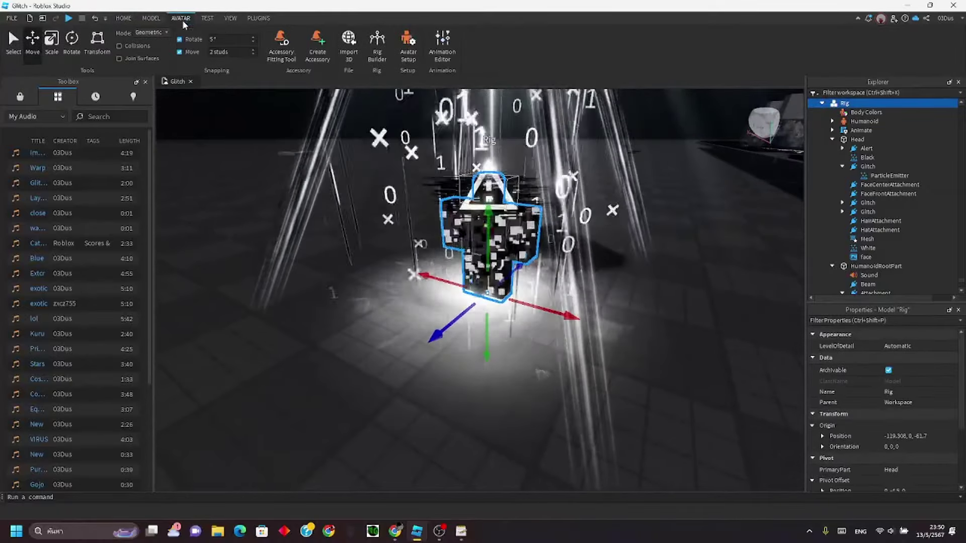
scroll(498, 168, "up", 2)
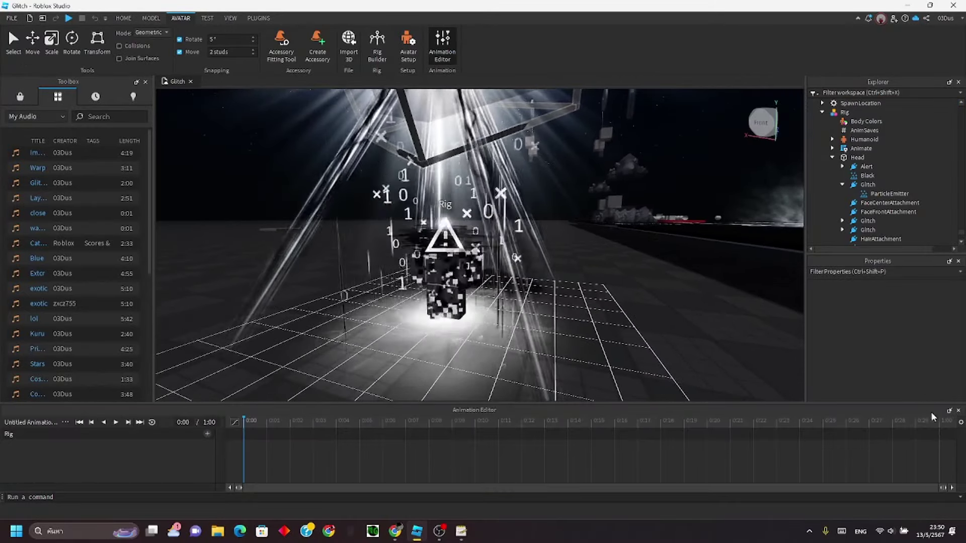
left_click(961, 423)
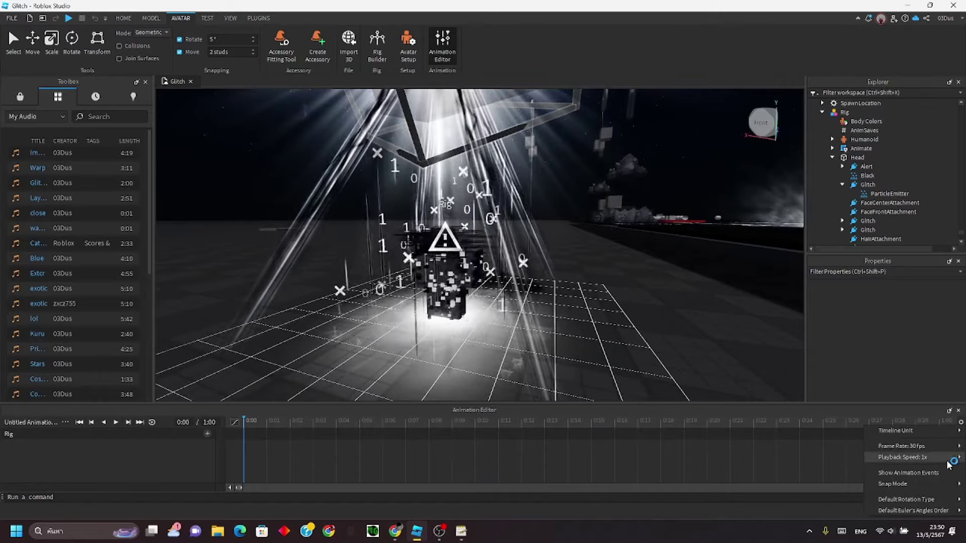
mouse_move(906, 447)
left_click(835, 479)
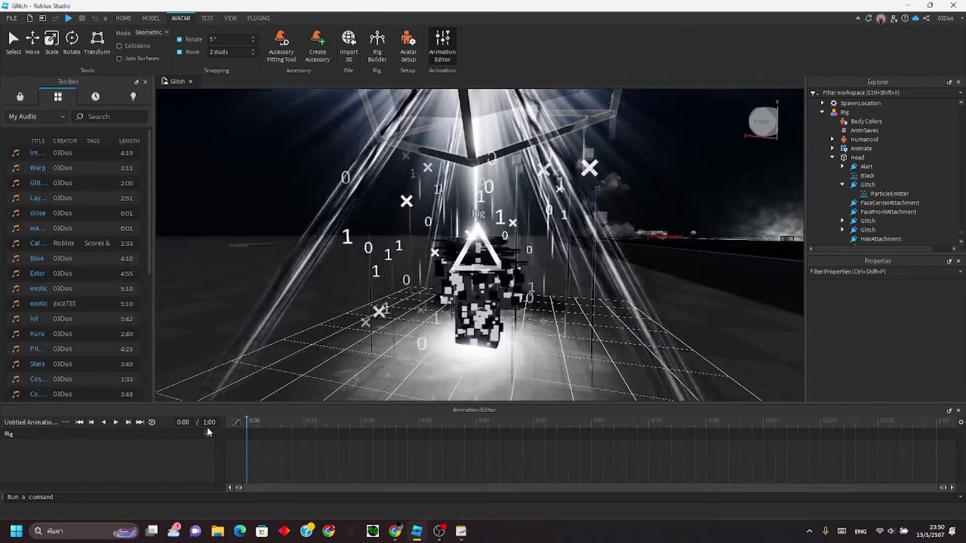
Step: Tilt the rig's torso at 0:00 of the animation
right_click_drag(419, 330, 445, 316)
scroll(445, 316, "up", 1)
left_click(446, 316)
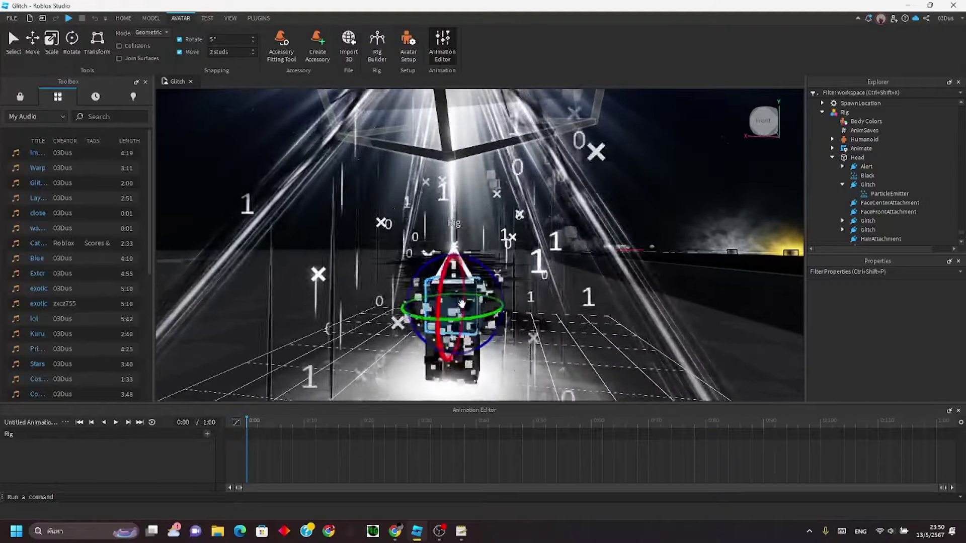
left_click_drag(449, 262, 516, 350)
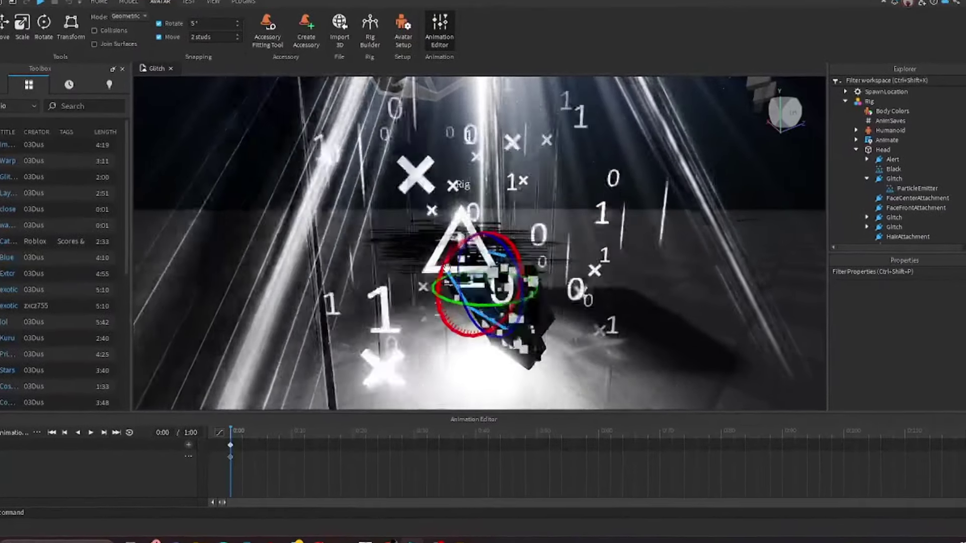
left_click_drag(449, 271, 454, 262)
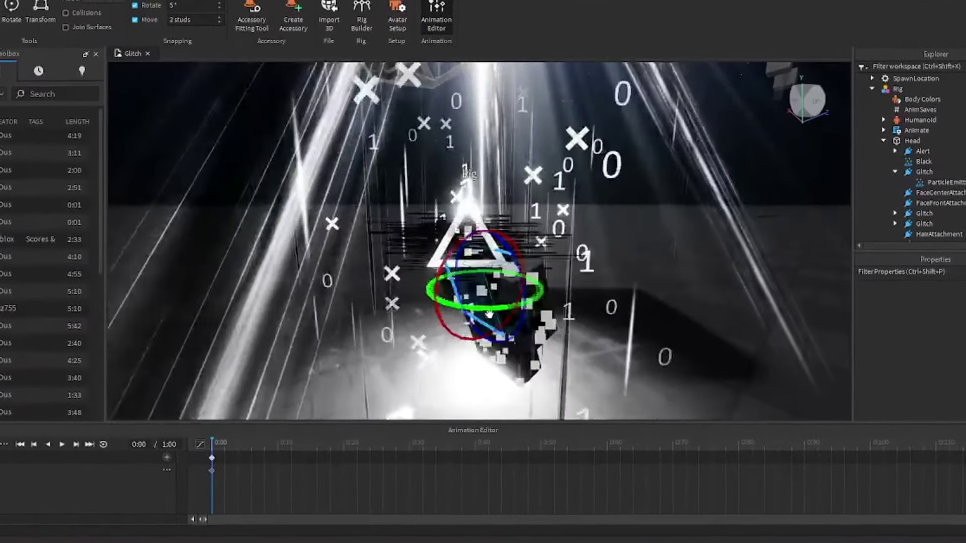
Step: Rotate the rig's left and right legs into pose at 0:00 of the animation
right_click_drag(490, 316, 496, 347)
right_click_drag(506, 311, 506, 347)
scroll(506, 347, "up", 2)
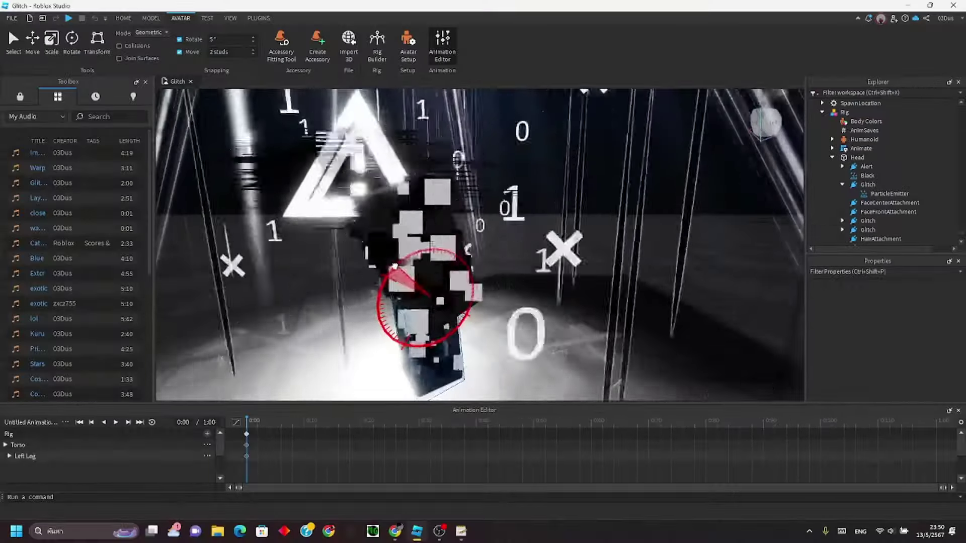
left_click_drag(388, 276, 397, 262)
right_click_drag(428, 264, 397, 264)
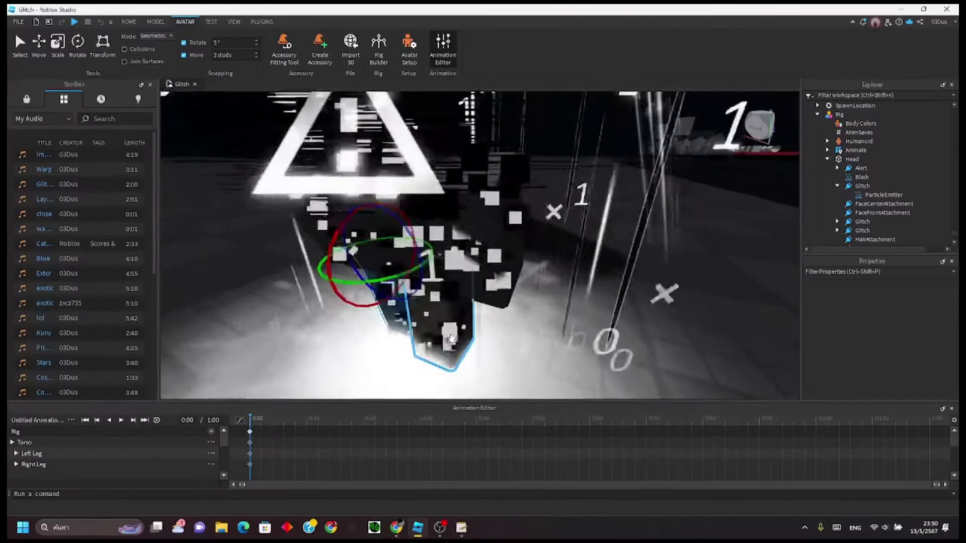
left_click(465, 306)
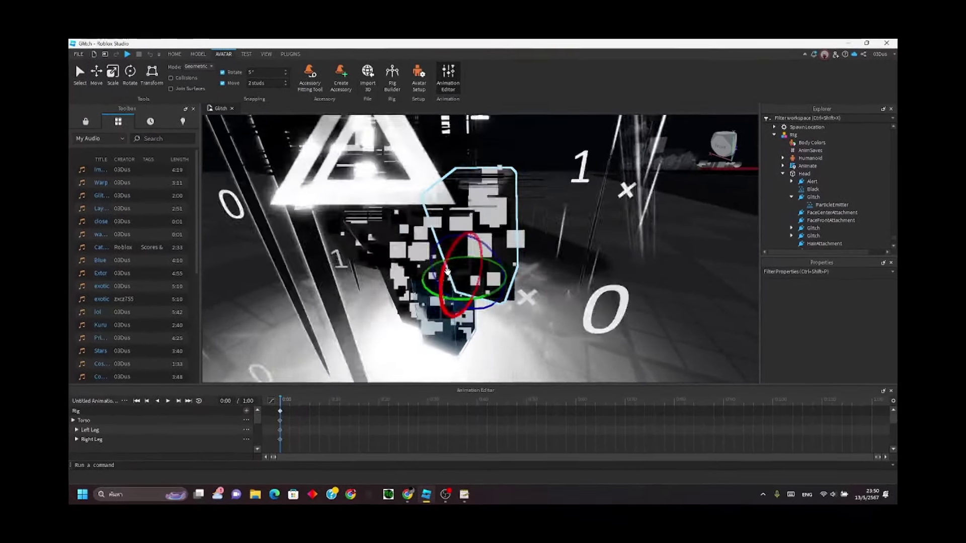
left_click_drag(448, 284, 374, 242)
left_click(395, 310)
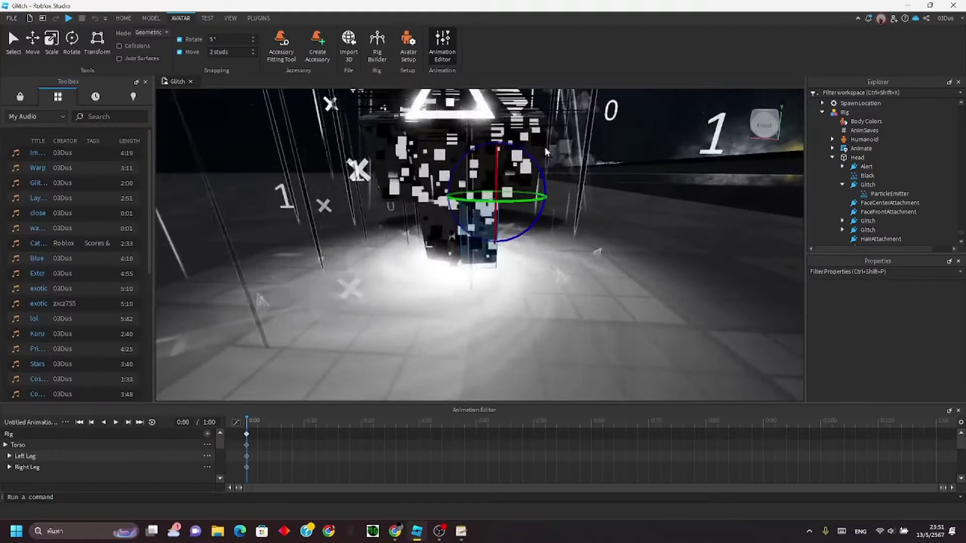
Step: Turn the rig's head and rotate its left and right arms into pose at 0:00 of the animation
right_click_drag(538, 159, 483, 165)
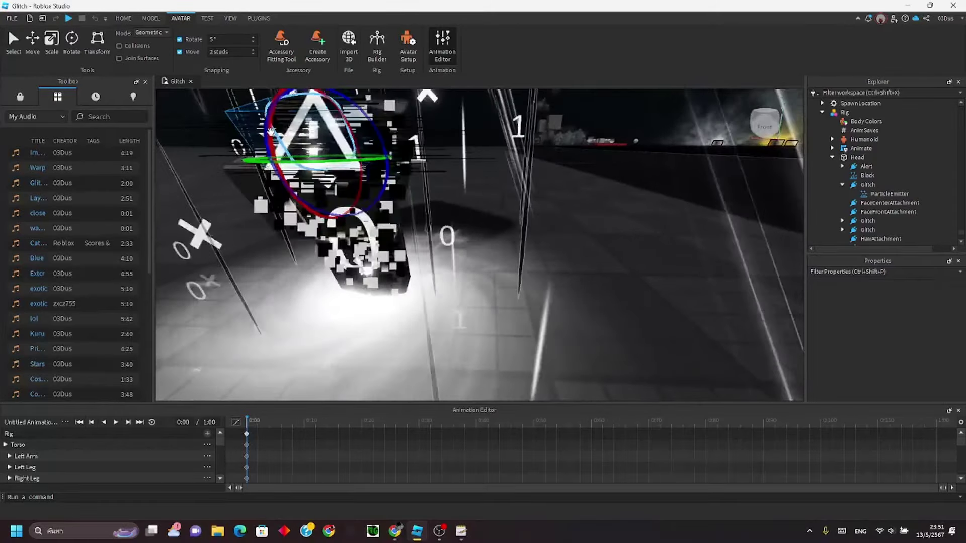
left_click_drag(358, 151, 398, 144)
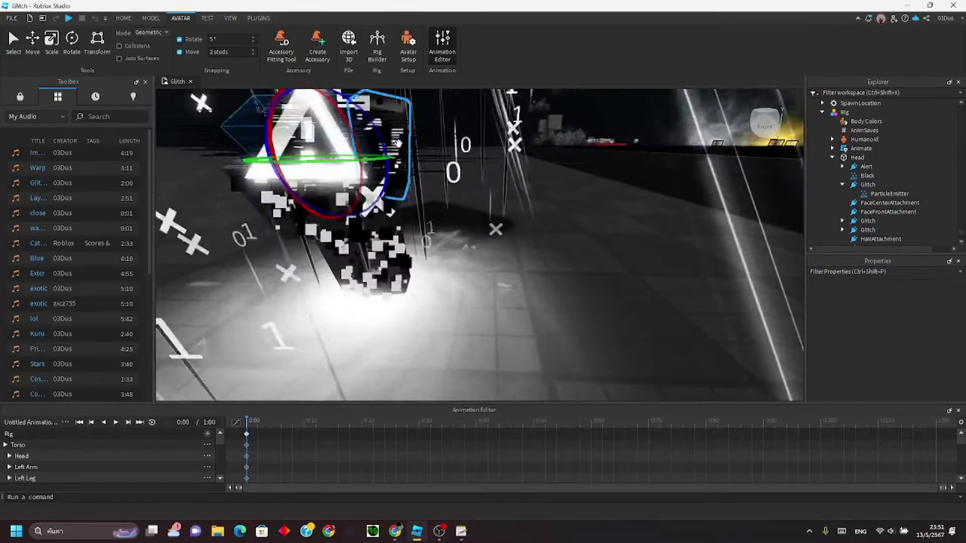
right_click_drag(397, 142, 505, 177)
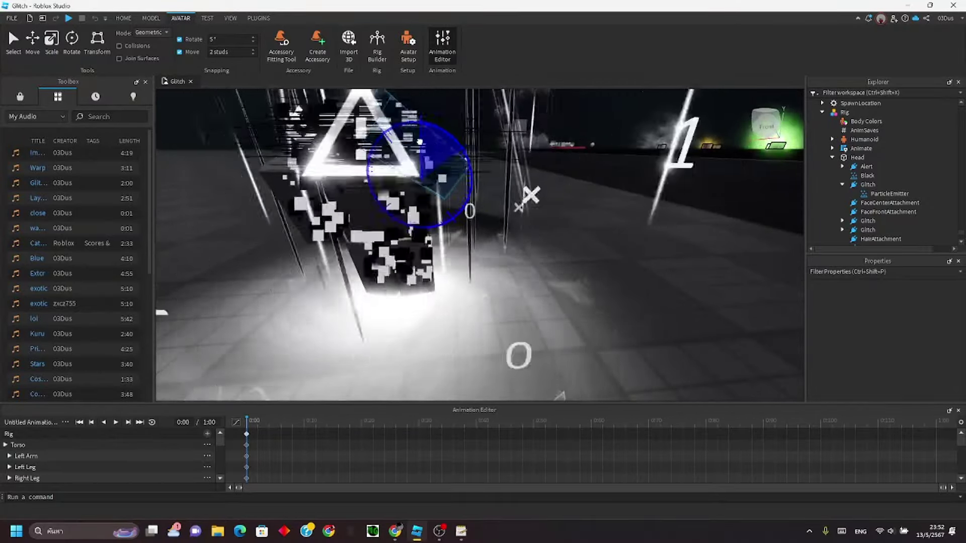
left_click_drag(419, 142, 422, 141)
key("a")
right_click_drag(409, 208, 526, 155)
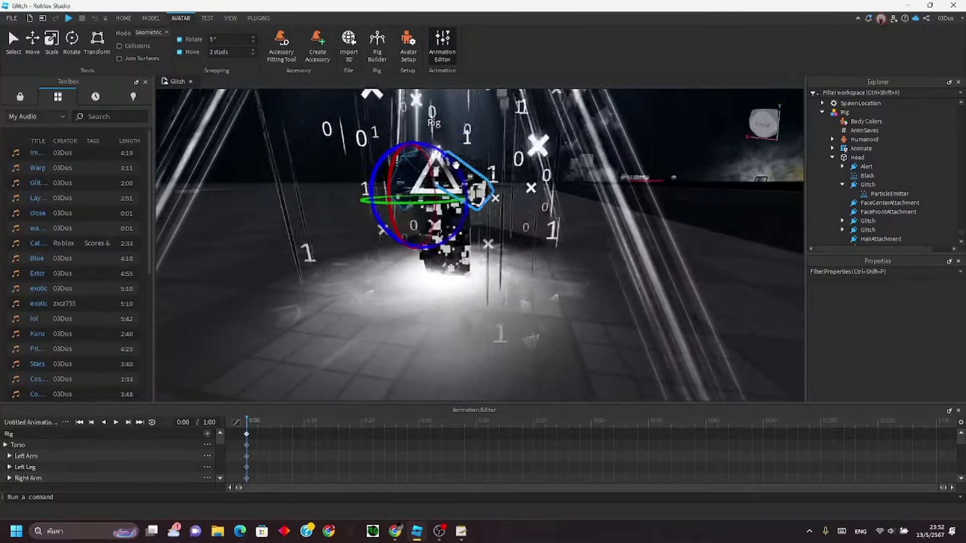
right_click_drag(472, 181, 408, 242)
key("r")
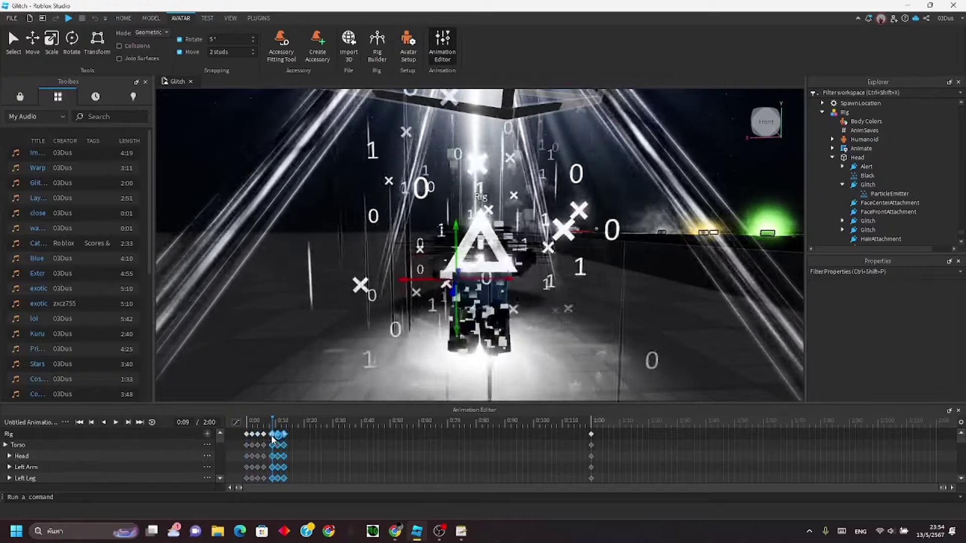
Step: Remove all the rig's keyframes between the 0:00 and 2:00 keyframes of the animation
left_click_drag(271, 439, 320, 439)
left_click(326, 437)
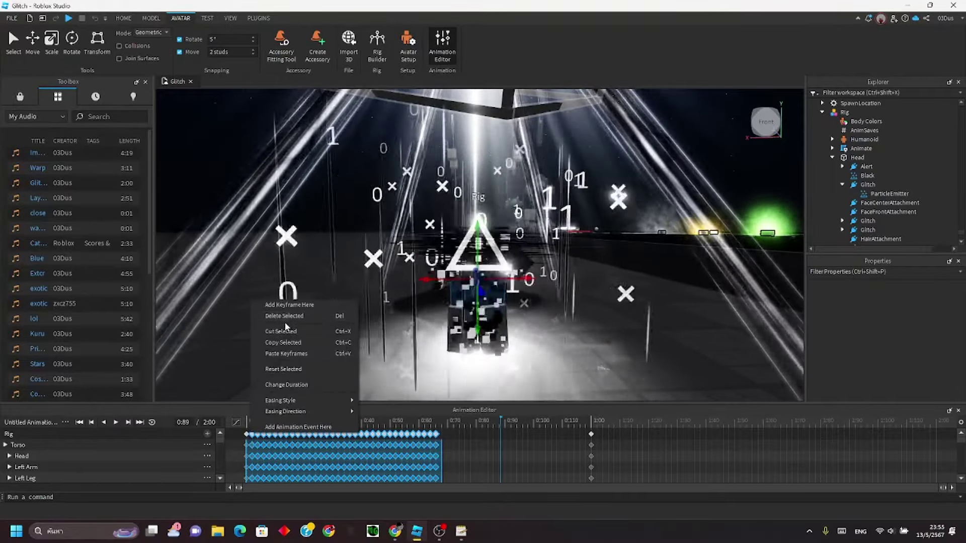
left_click(285, 327)
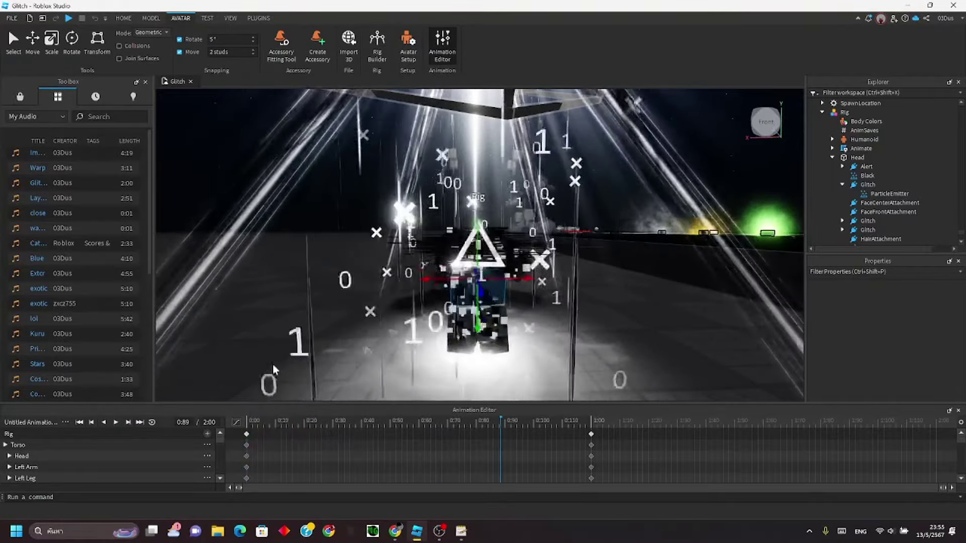
Step: Repeat the torso's opening movement keyframes further along the timeline, moving the playhead on to 0:18
left_click(276, 424)
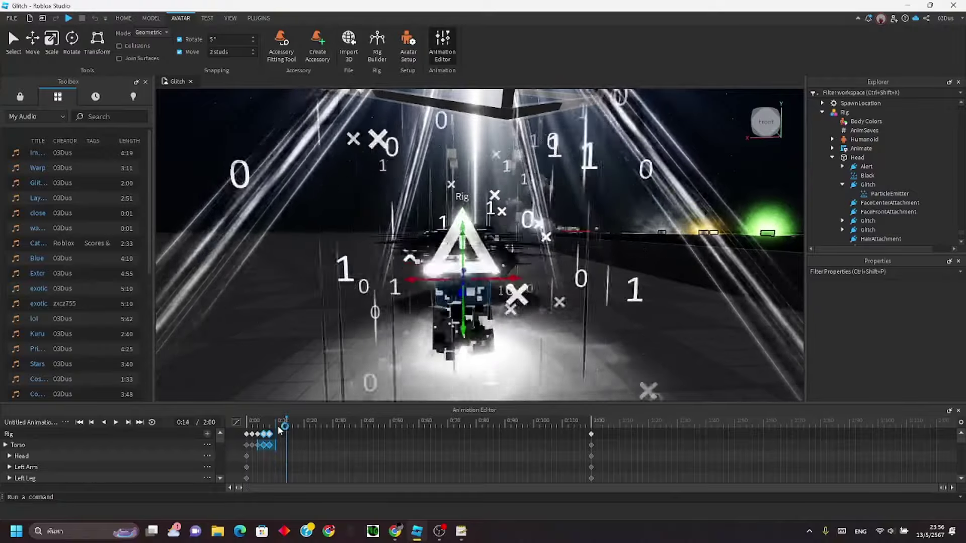
left_click_drag(268, 441, 279, 441)
left_click(282, 424)
left_click(297, 425)
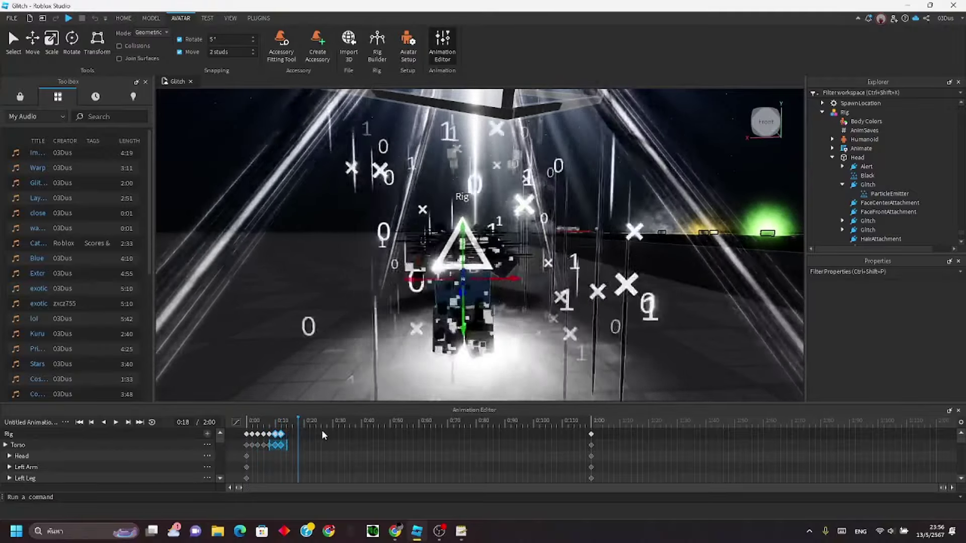
left_click(322, 433)
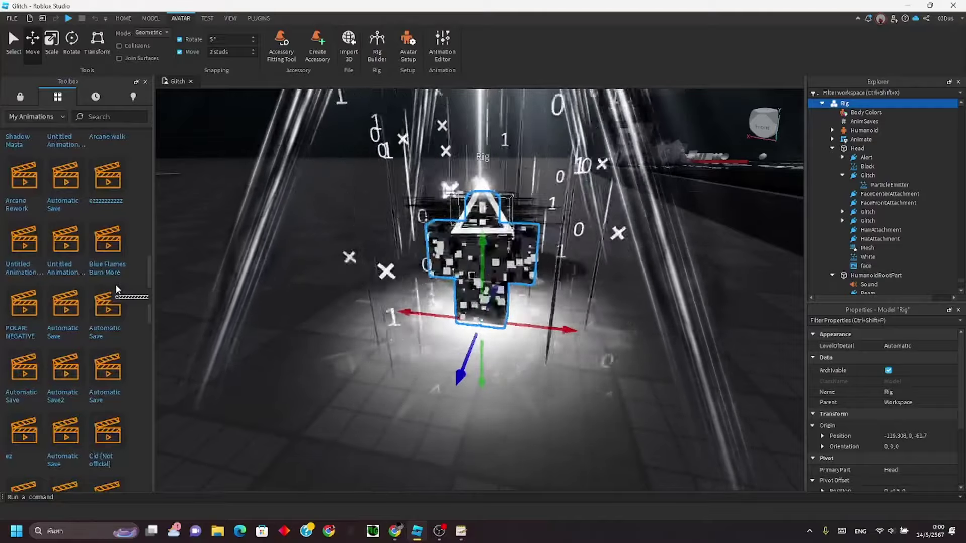
Step: Look through the saved animations in My Animations for the rig
scroll(116, 289, "up", 5)
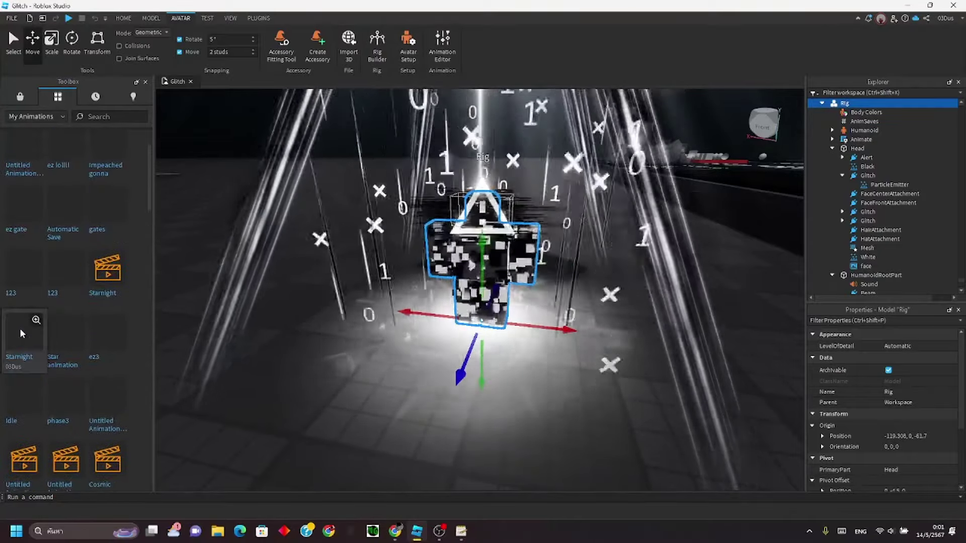
scroll(20, 332, "up", 3)
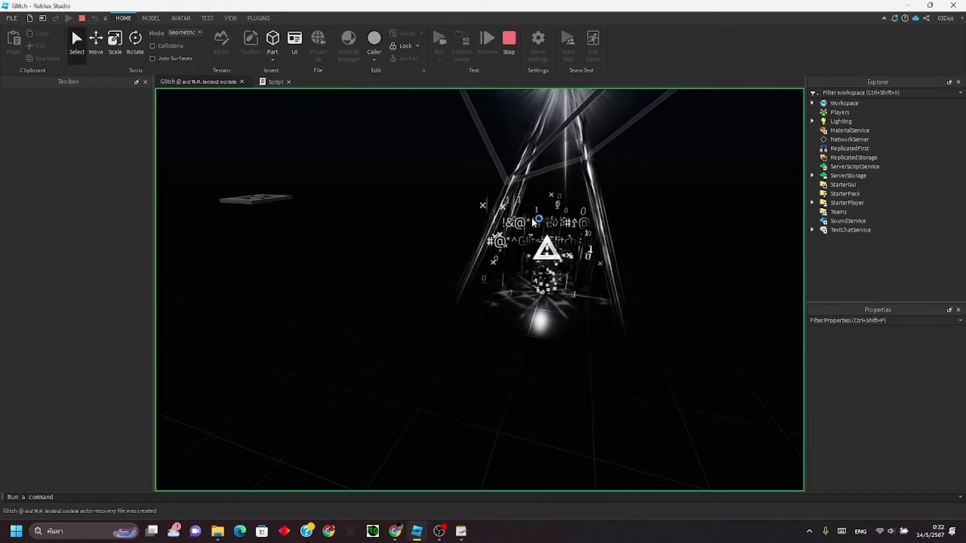
Step: Examine the Glitch aura and its overhead glow up close in a test run
scroll(535, 218, "up", 3)
right_click_drag(535, 221, 531, 217)
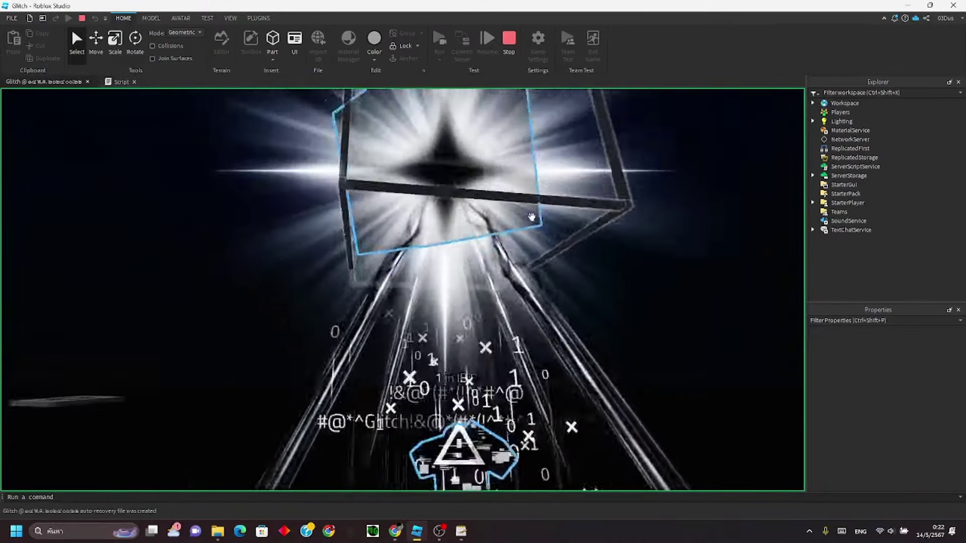